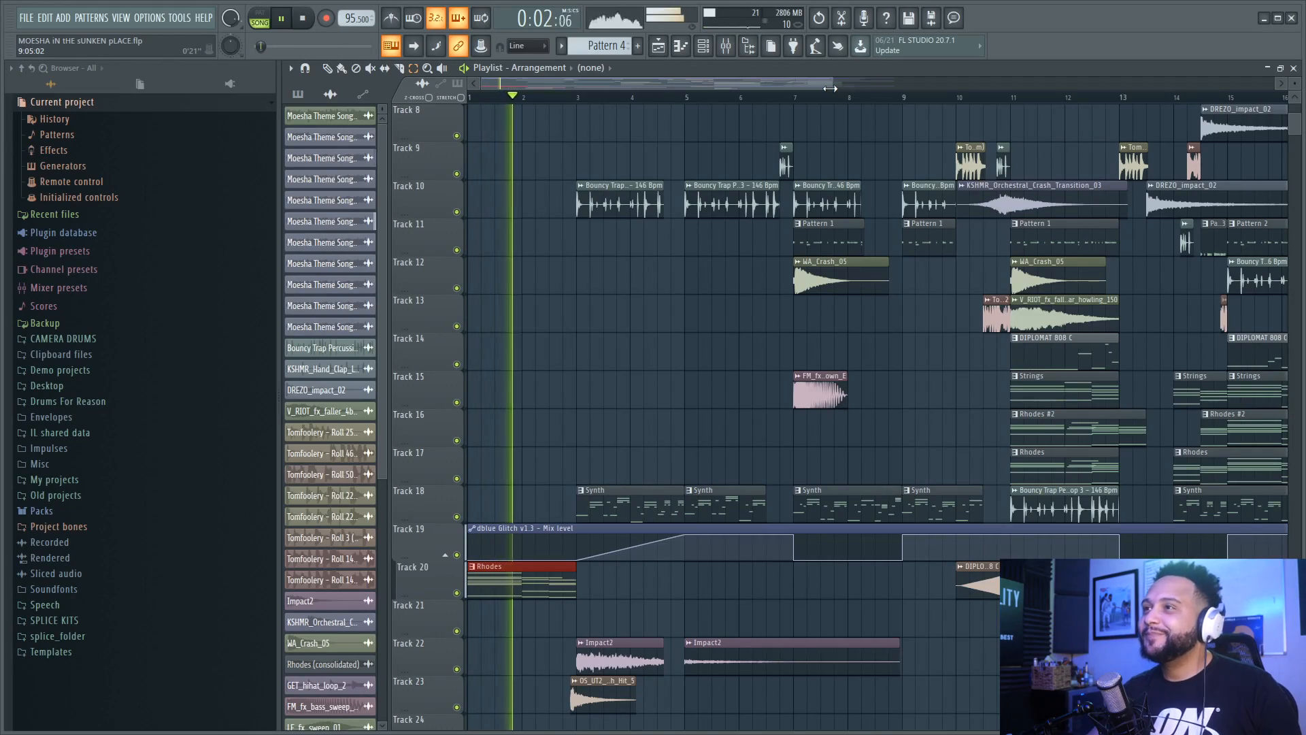
# - Play the arrangement through to about bar 13 while looking over its tracks, and stop playback
pyautogui.moveTo(830, 89); pyautogui.dragTo(887, 122)
pyautogui.scroll(3, 666, 427)
pyautogui.scroll(-3, 667, 429)
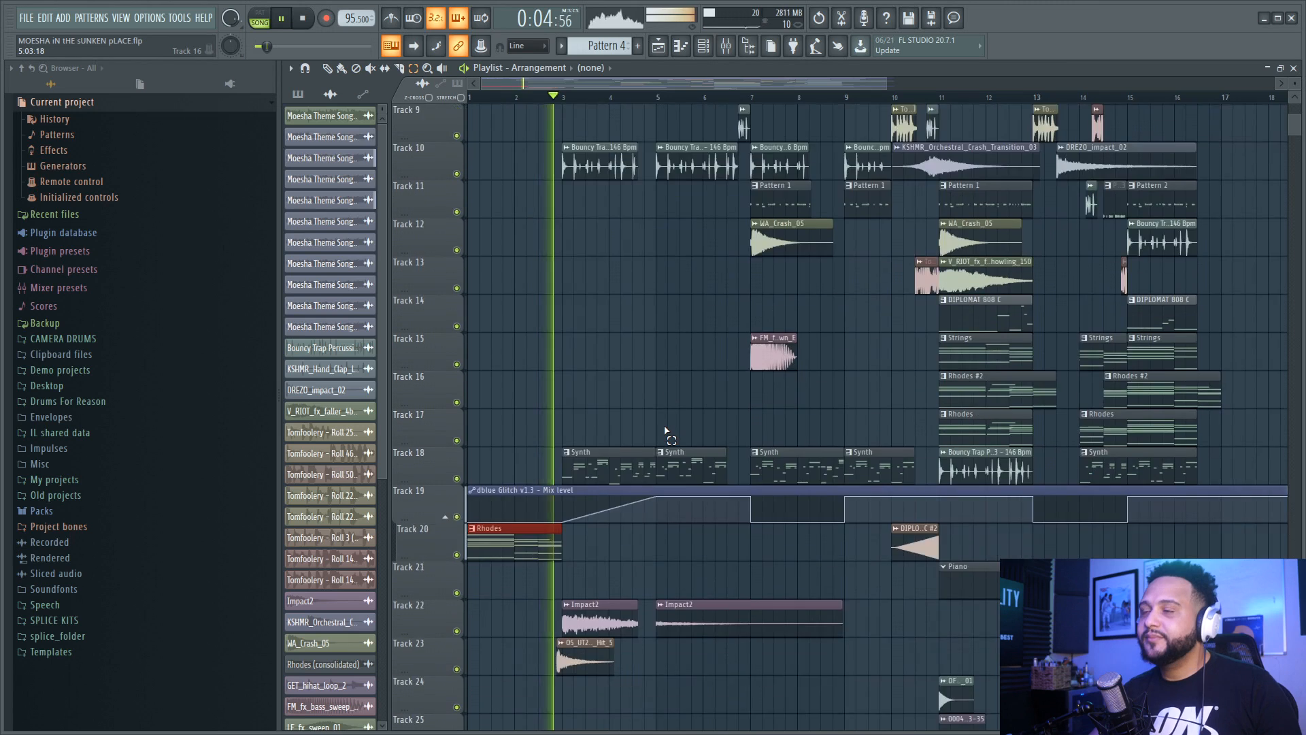
pyautogui.scroll(3, 665, 429)
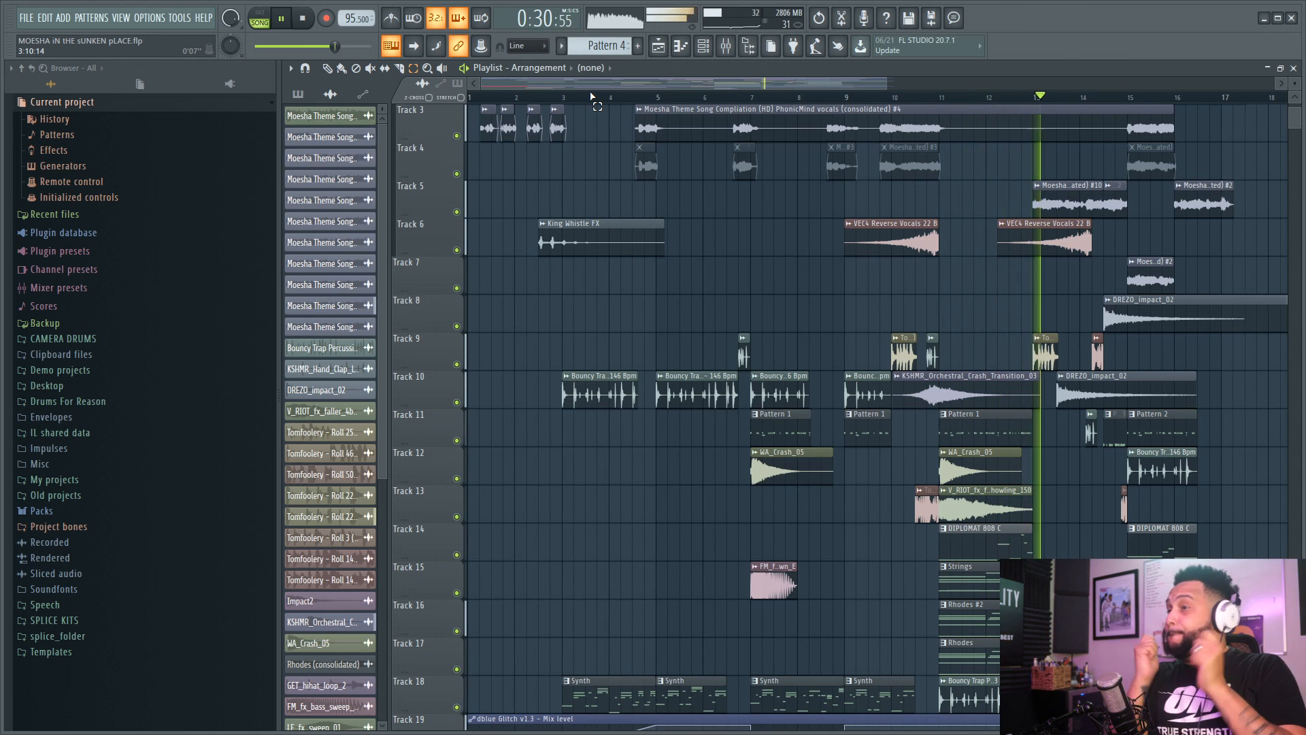
pyautogui.press('space')
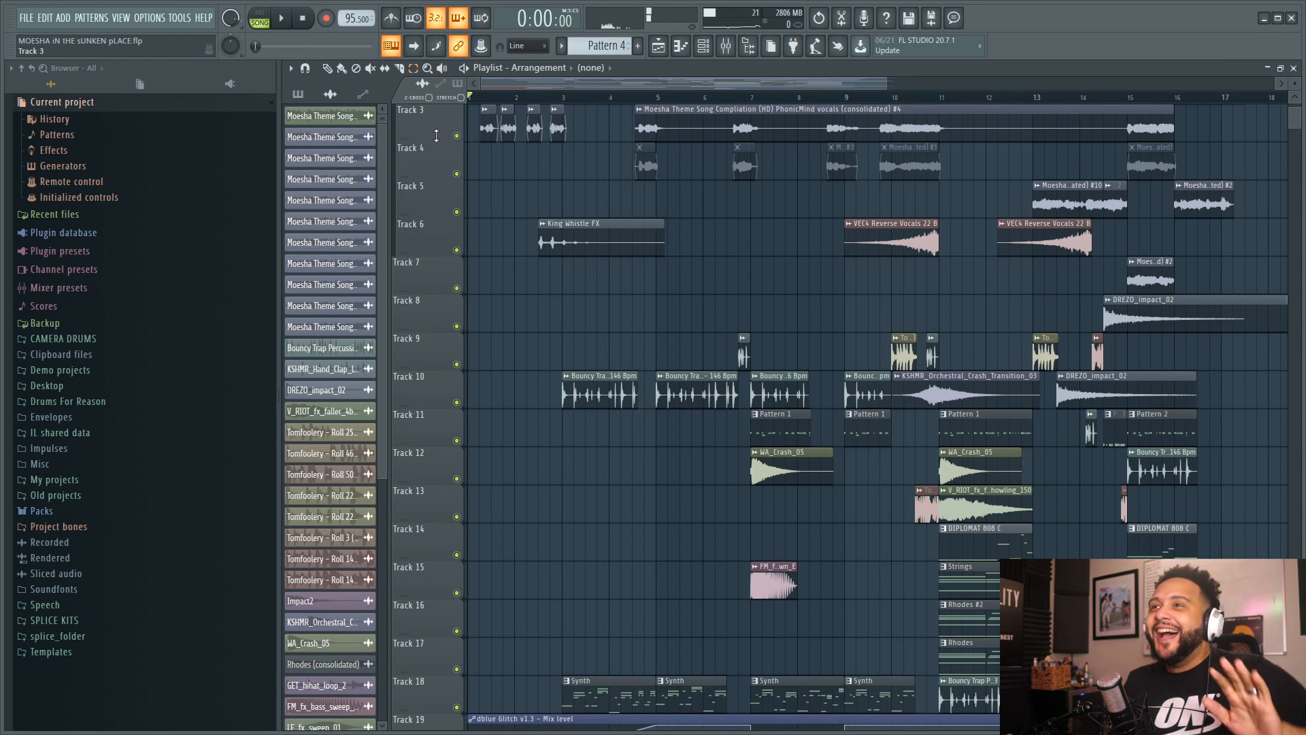
# - Examine the playlist arrangement from Track 1 down to Track 20 and across its full length
pyautogui.moveTo(889, 81); pyautogui.dragTo(693, 82)
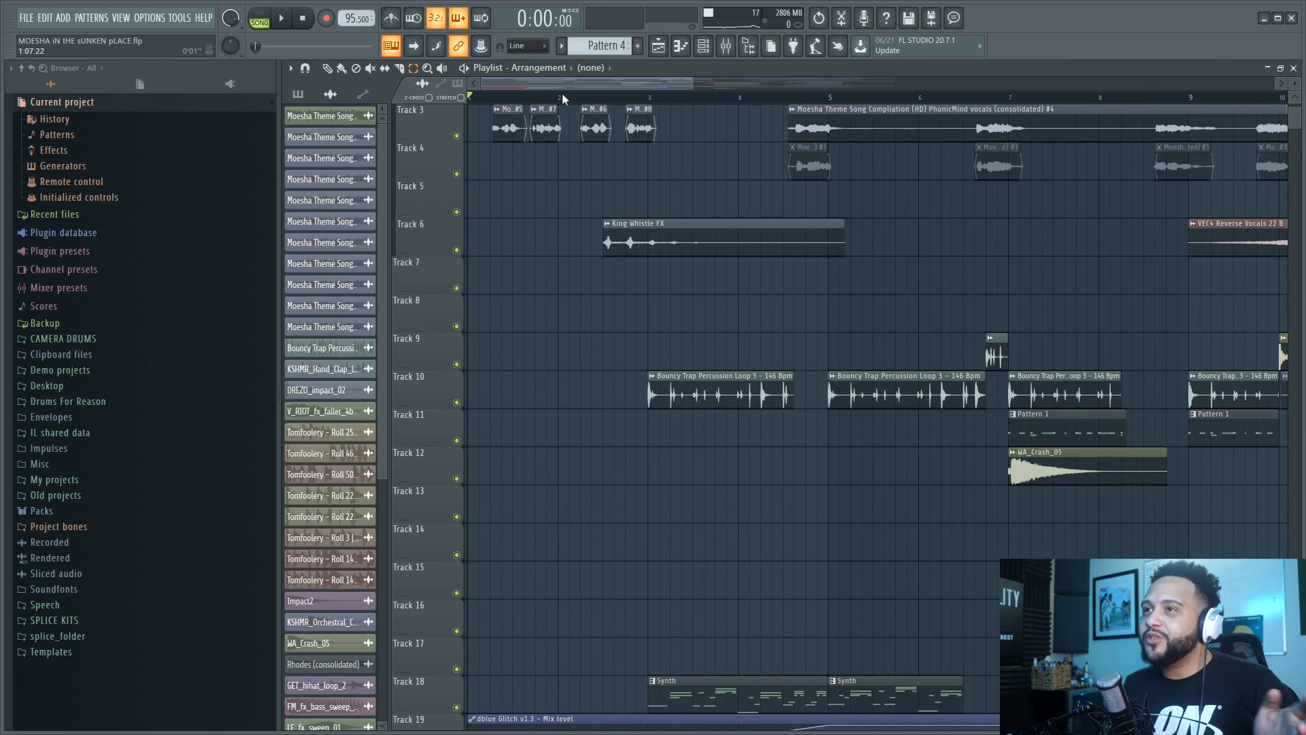
pyautogui.scroll(2, 496, 364)
pyautogui.scroll(-5, 608, 315)
pyautogui.scroll(-5, 608, 315)
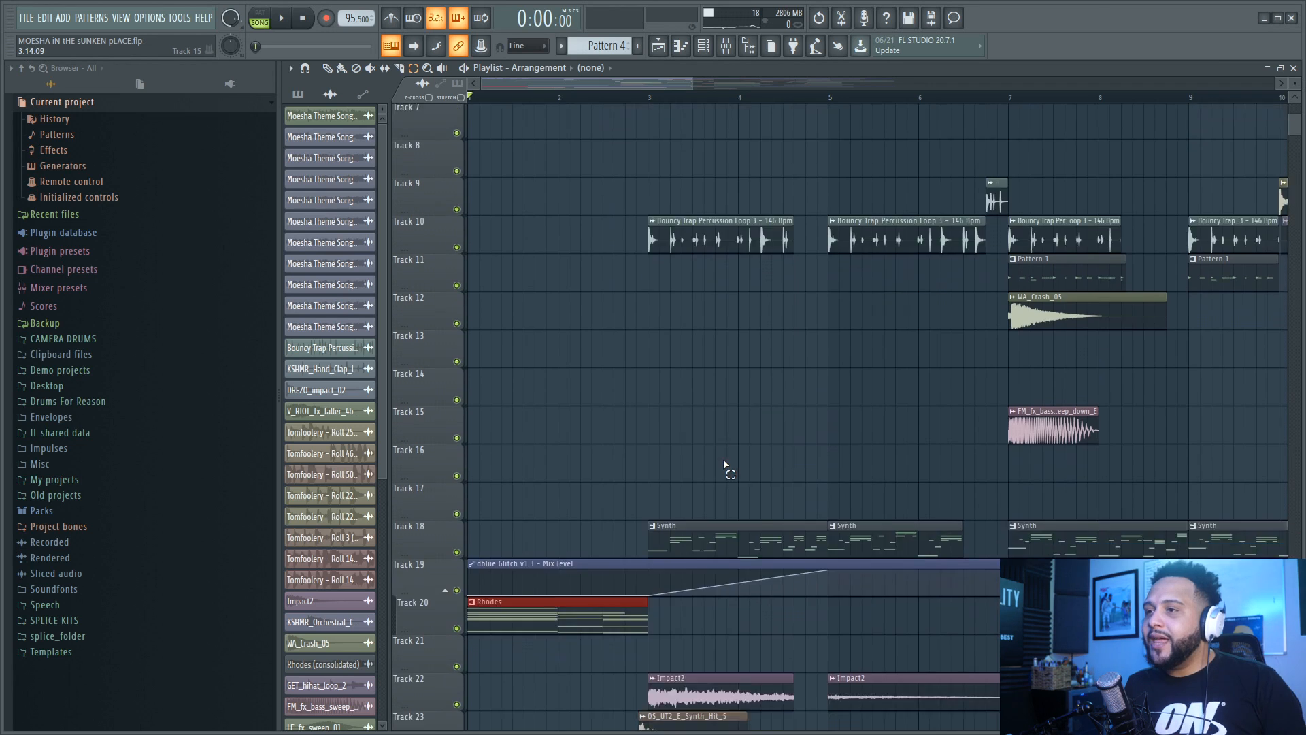
pyautogui.scroll(9, 598, 522)
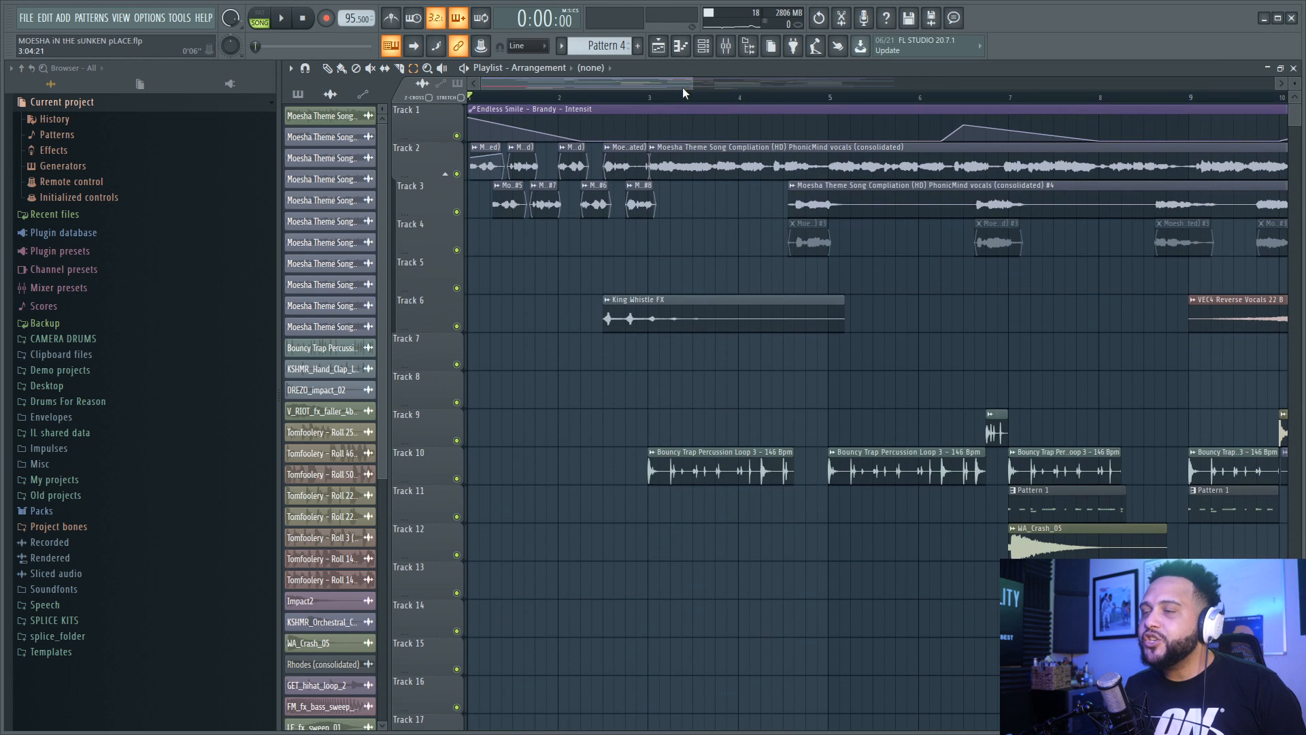
pyautogui.moveTo(695, 83); pyautogui.dragTo(1043, 83)
pyautogui.scroll(-5, 758, 286)
pyautogui.scroll(4, 758, 285)
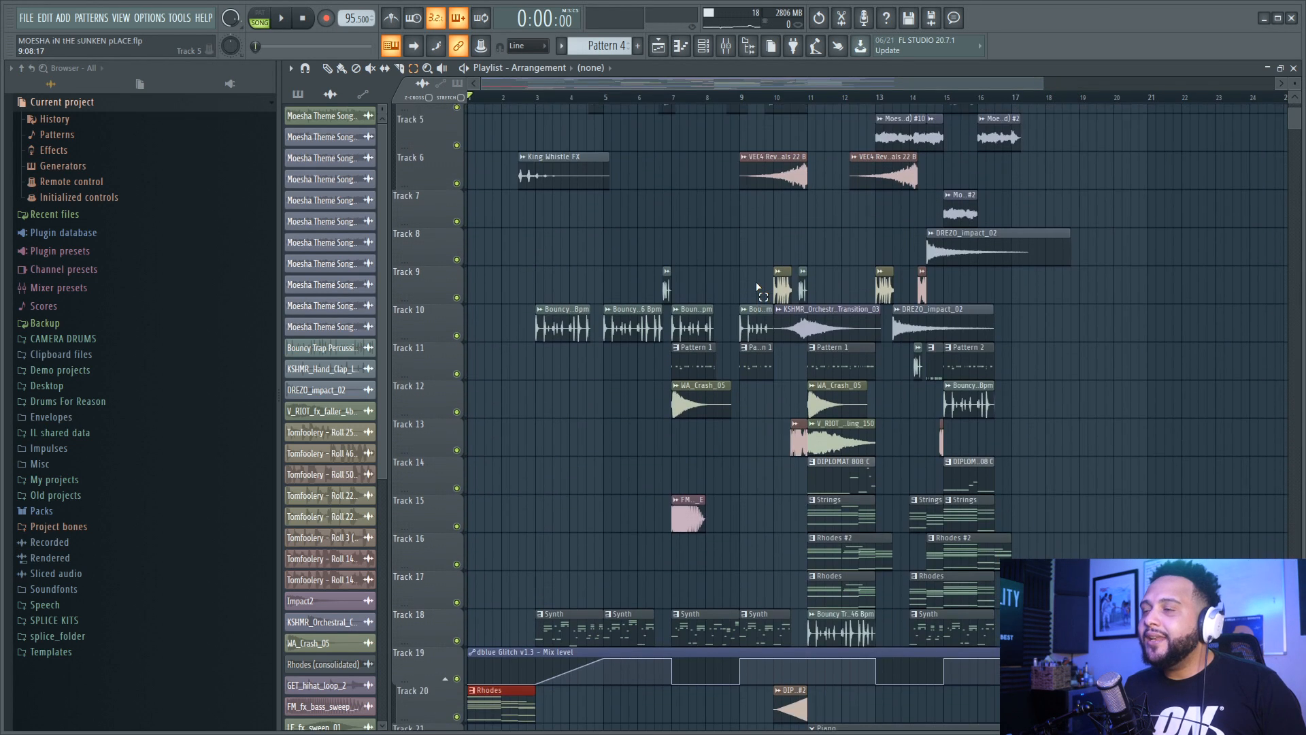
pyautogui.scroll(1, 681, 191)
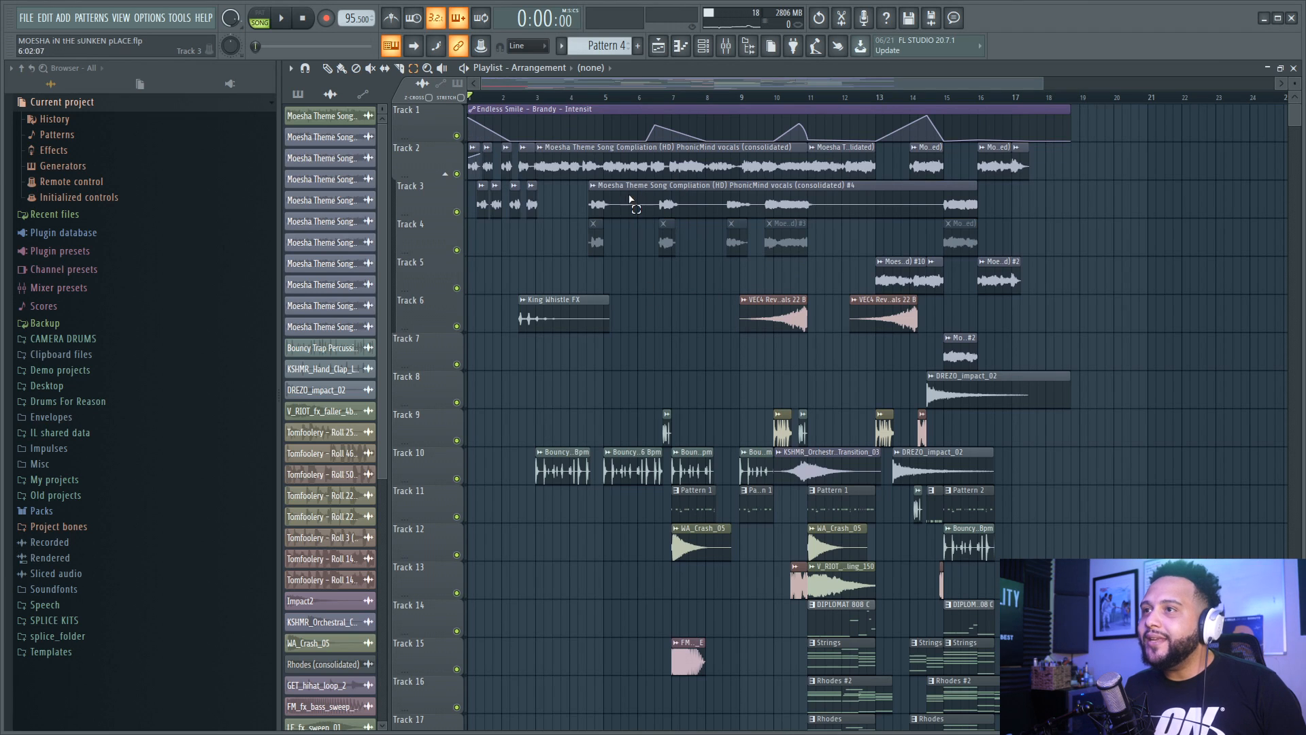
# - Audition the vocal clips on Track 3 in solo at several points up to bar 10, and clear the solo
pyautogui.rightClick(456, 211)
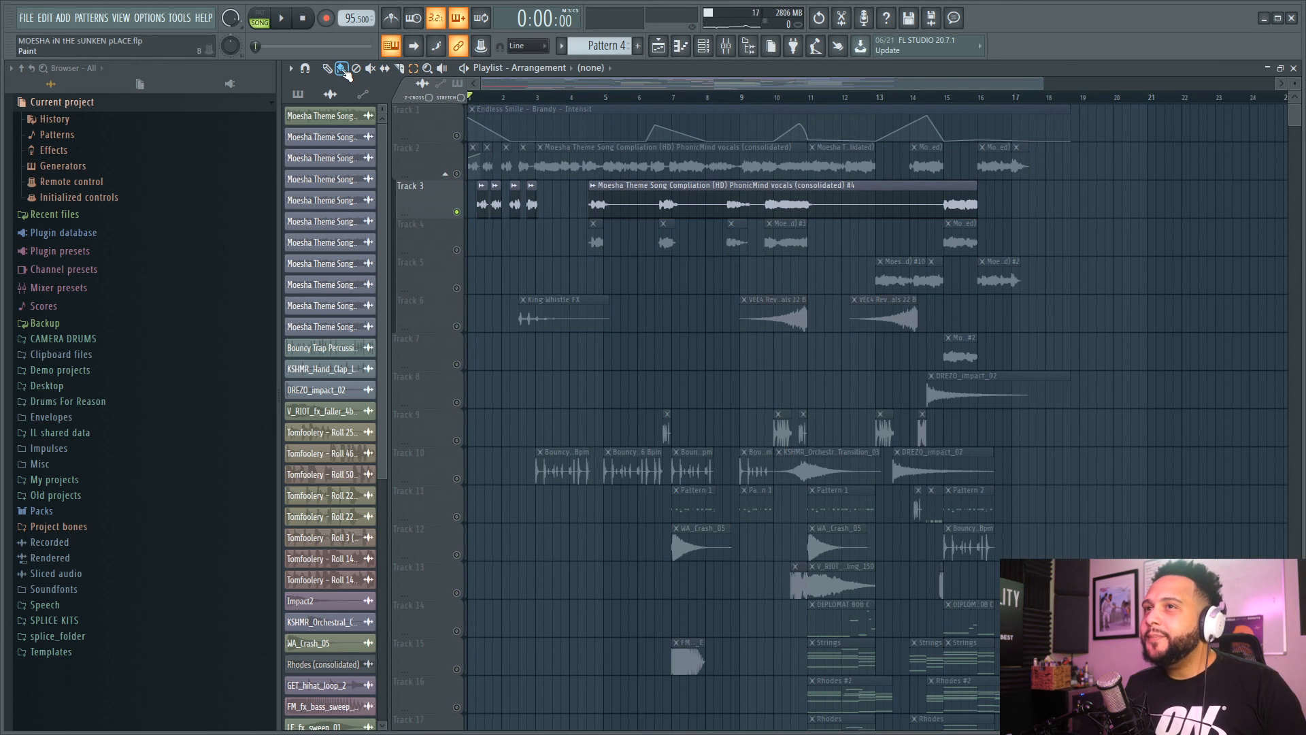
pyautogui.click(594, 103)
pyautogui.press('space')
pyautogui.click(658, 102)
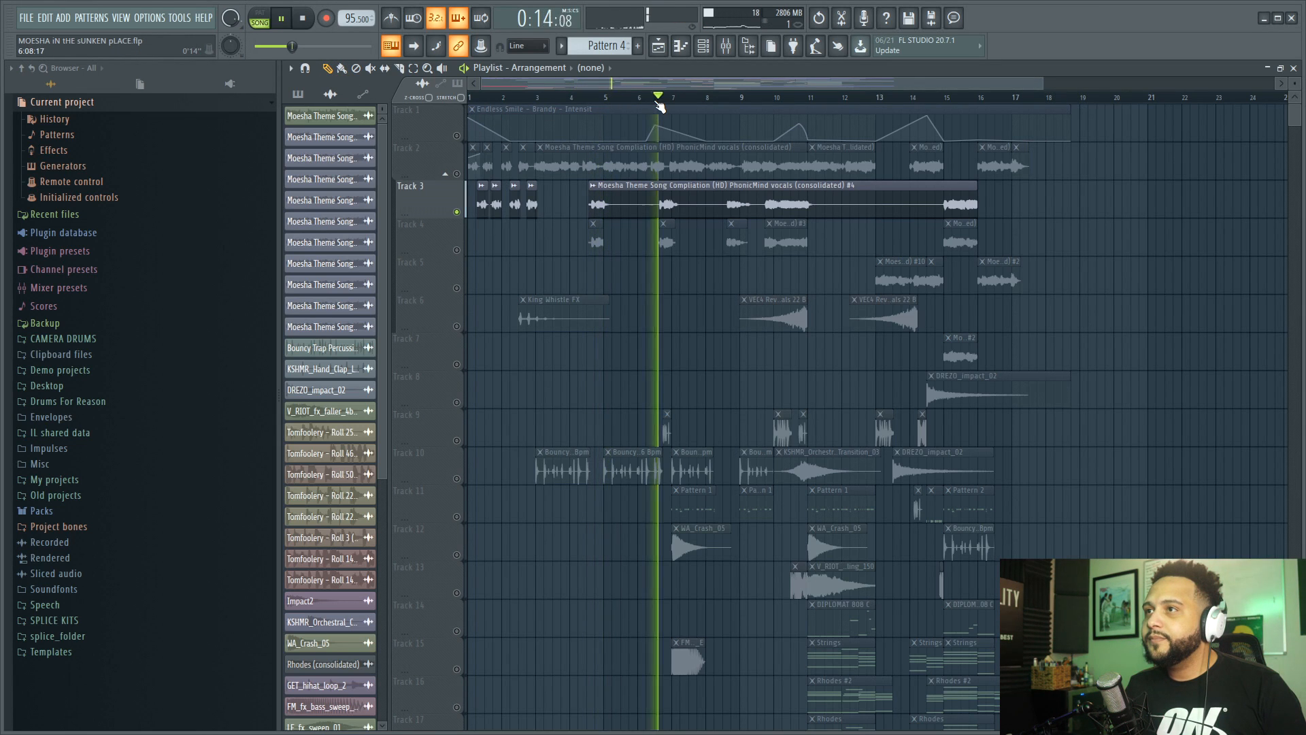
pyautogui.click(730, 100)
pyautogui.click(773, 99)
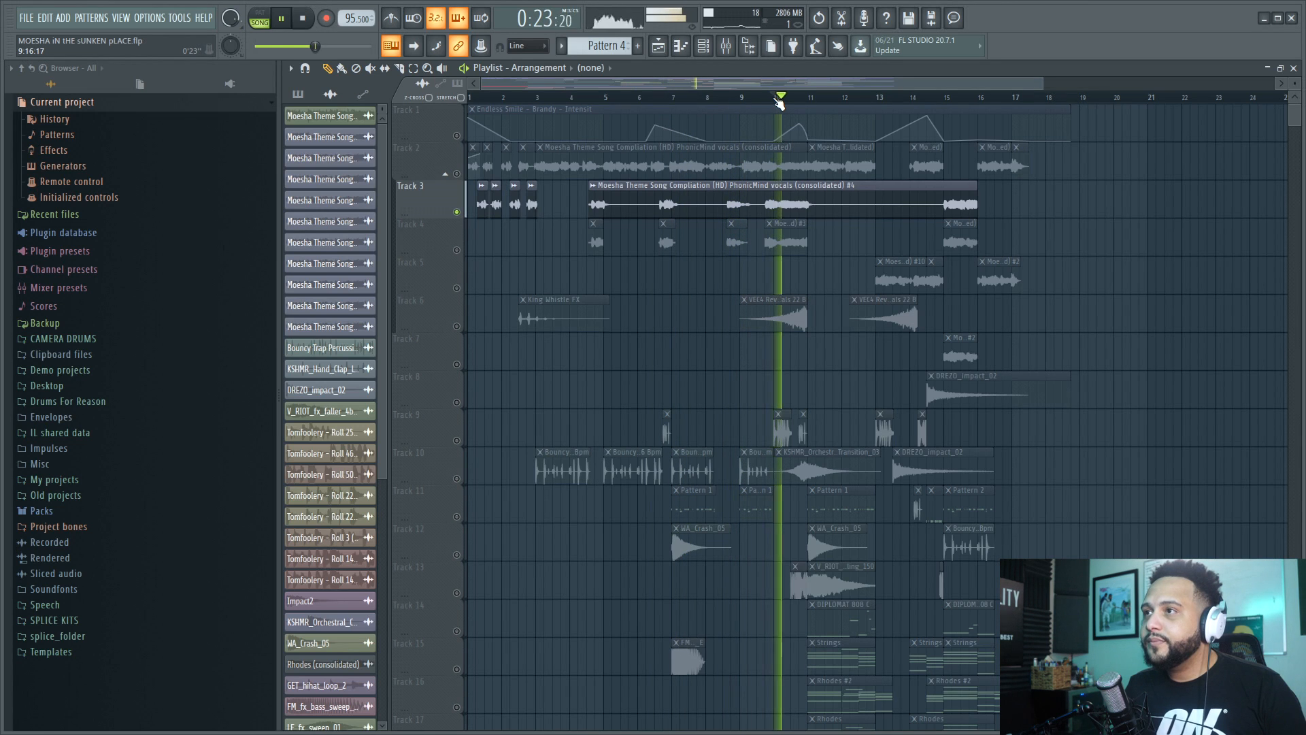
pyautogui.press('space')
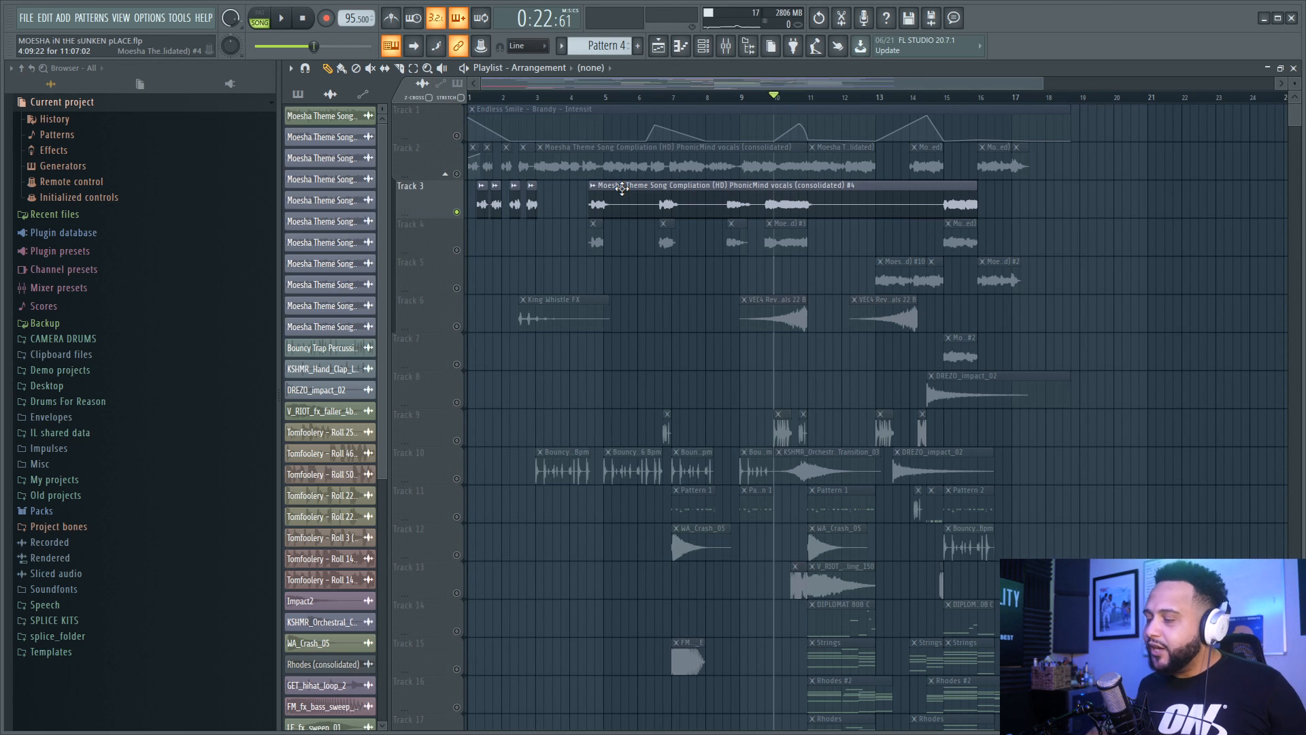
pyautogui.rightClick(457, 212)
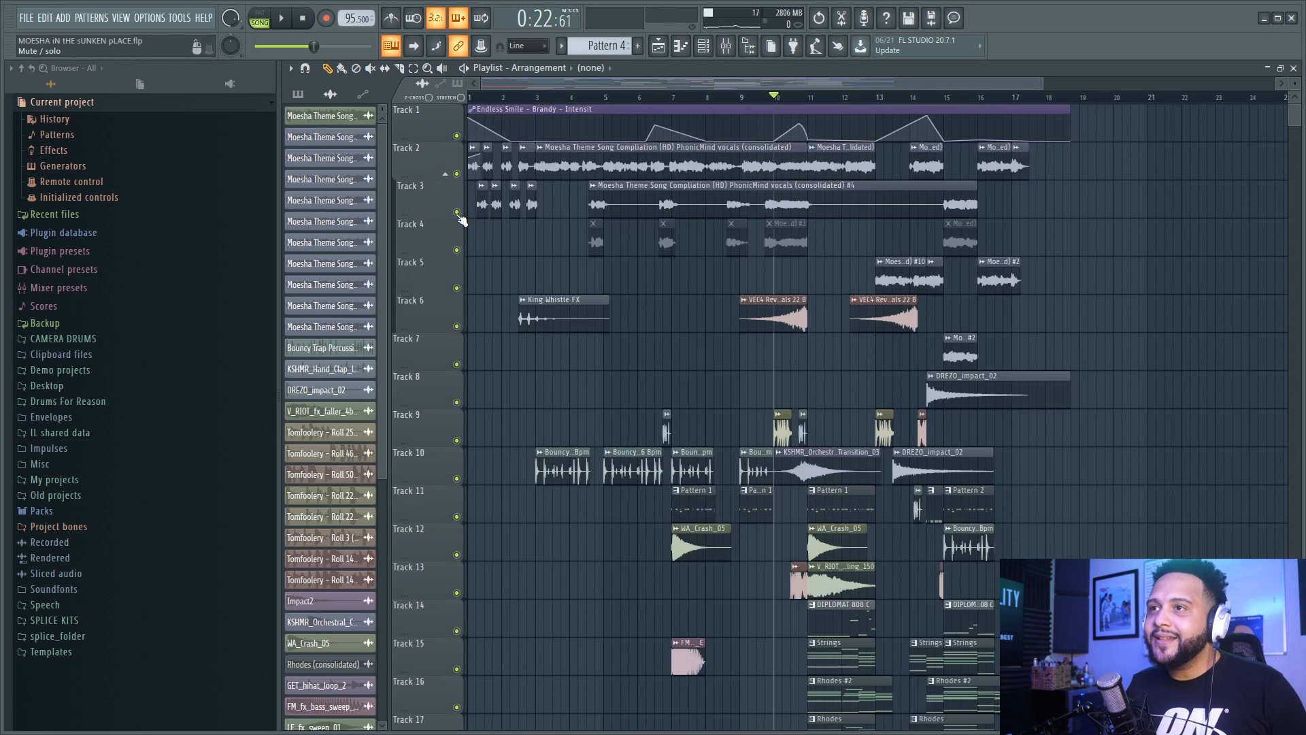
# - Solo Tracks 15, 16 and 17, which hold the Strings, Rhodes #2 and Rhodes clips
pyautogui.scroll(-8, 680, 258)
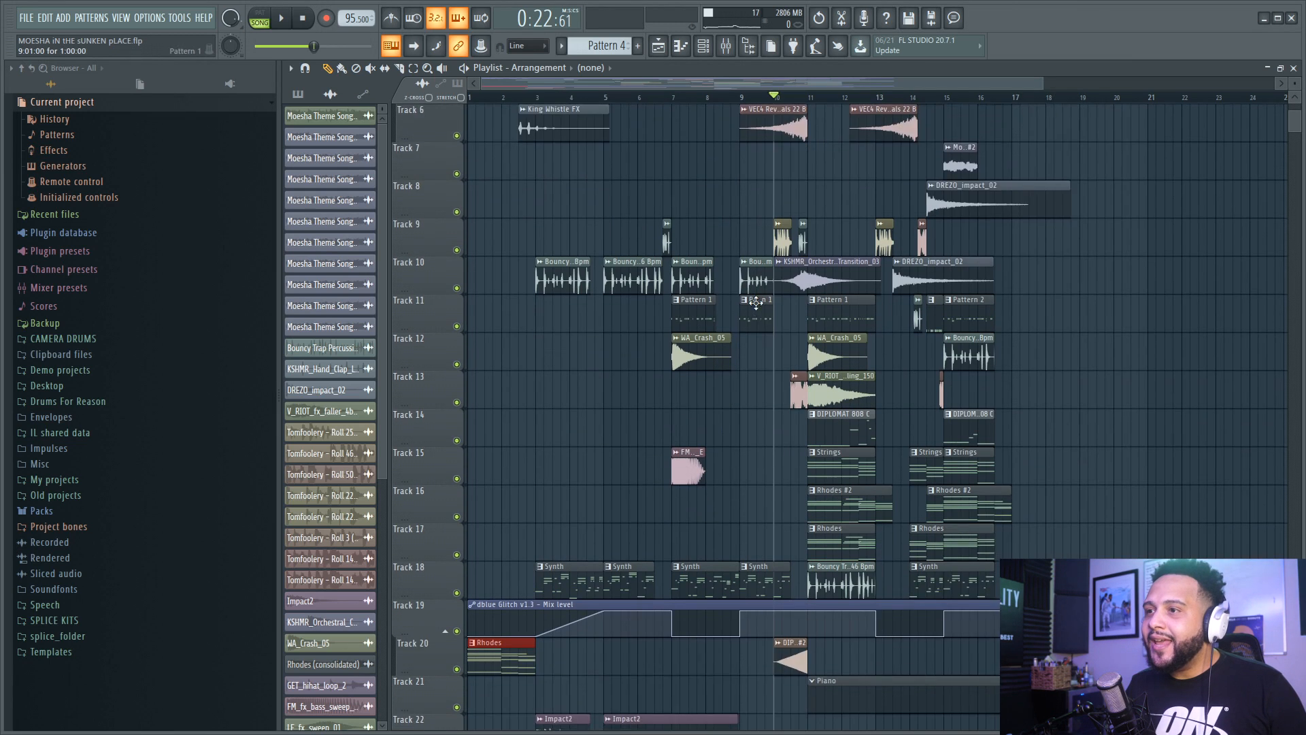
pyautogui.scroll(-1, 585, 436)
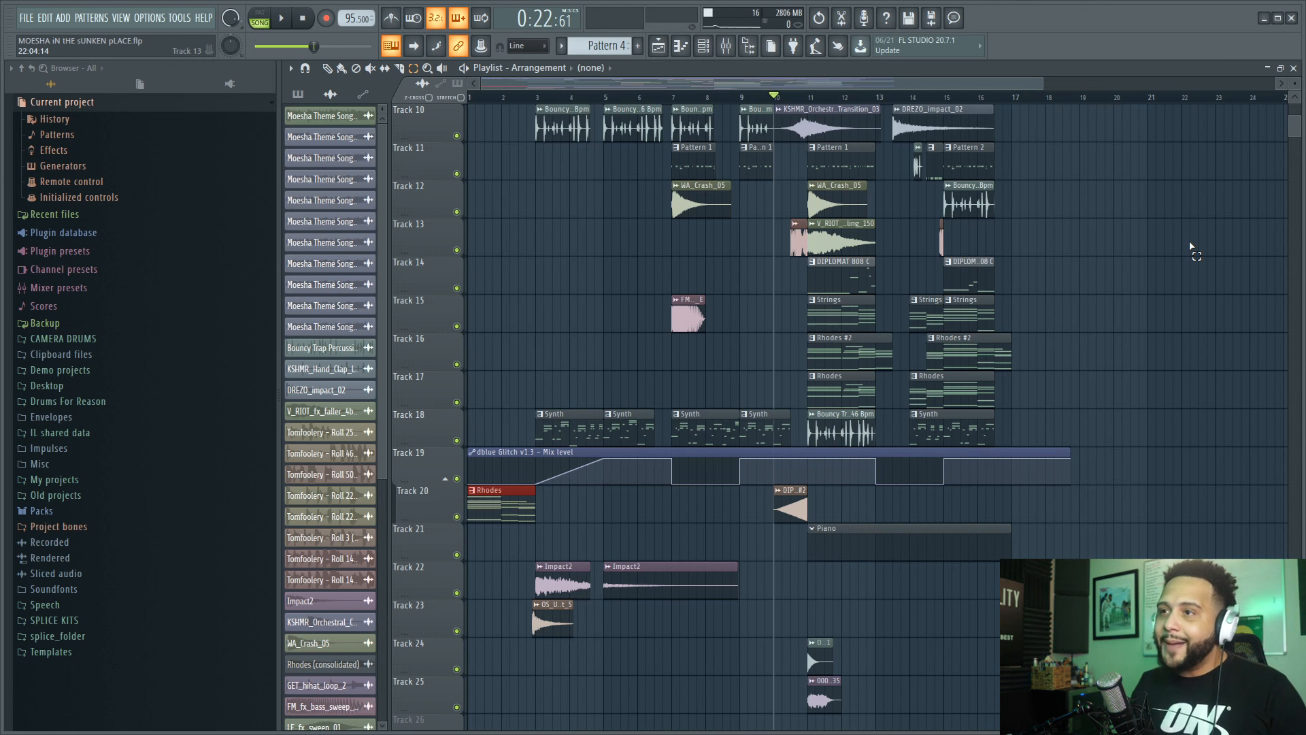
pyautogui.scroll(-5, 1041, 388)
pyautogui.scroll(4, 860, 452)
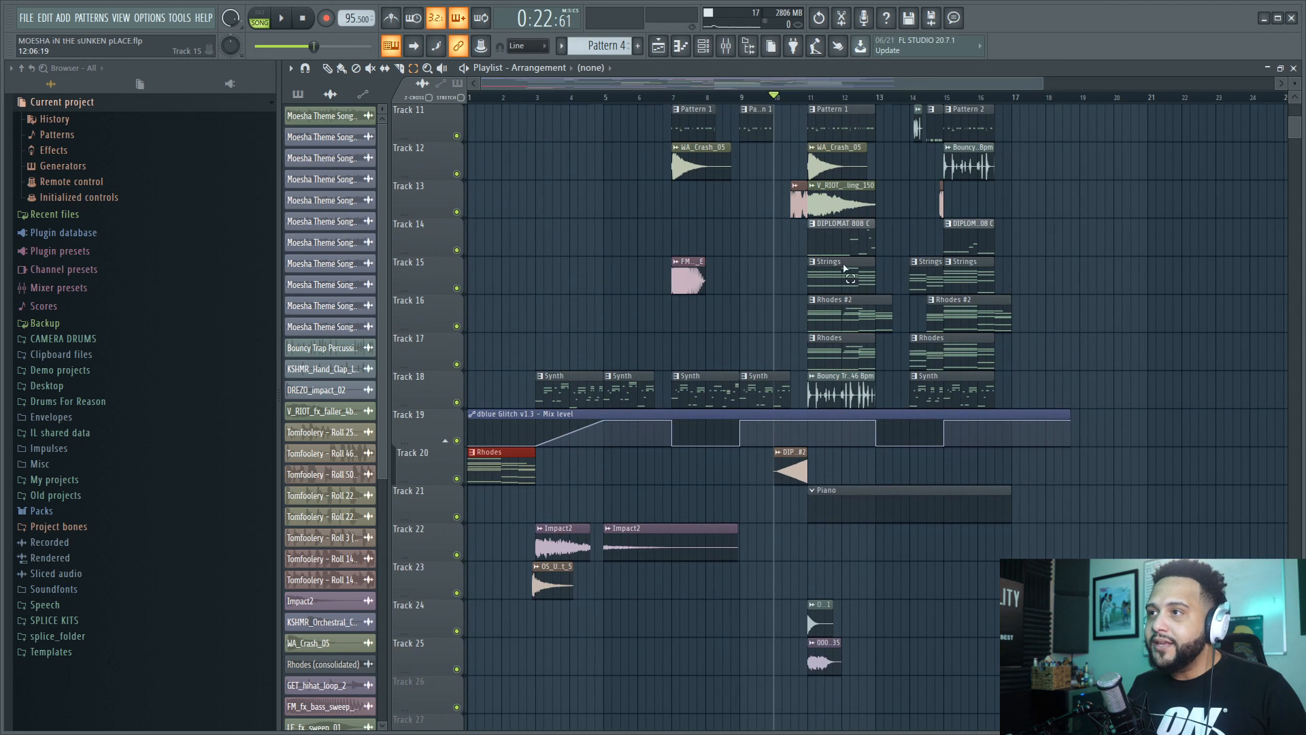
pyautogui.keyDown('ctrl'); pyautogui.click(459, 288); pyautogui.keyUp('ctrl')
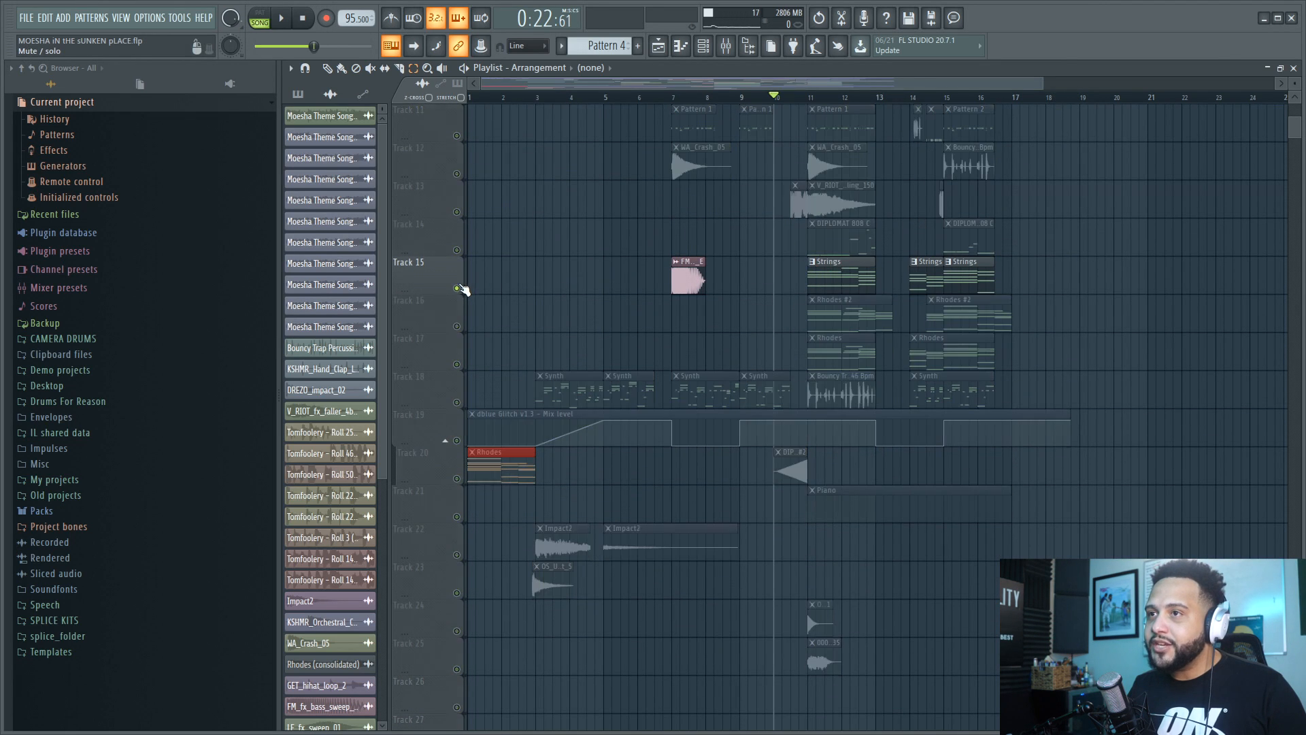
pyautogui.click(458, 327)
pyautogui.scroll(1, 459, 330)
pyautogui.click(458, 402)
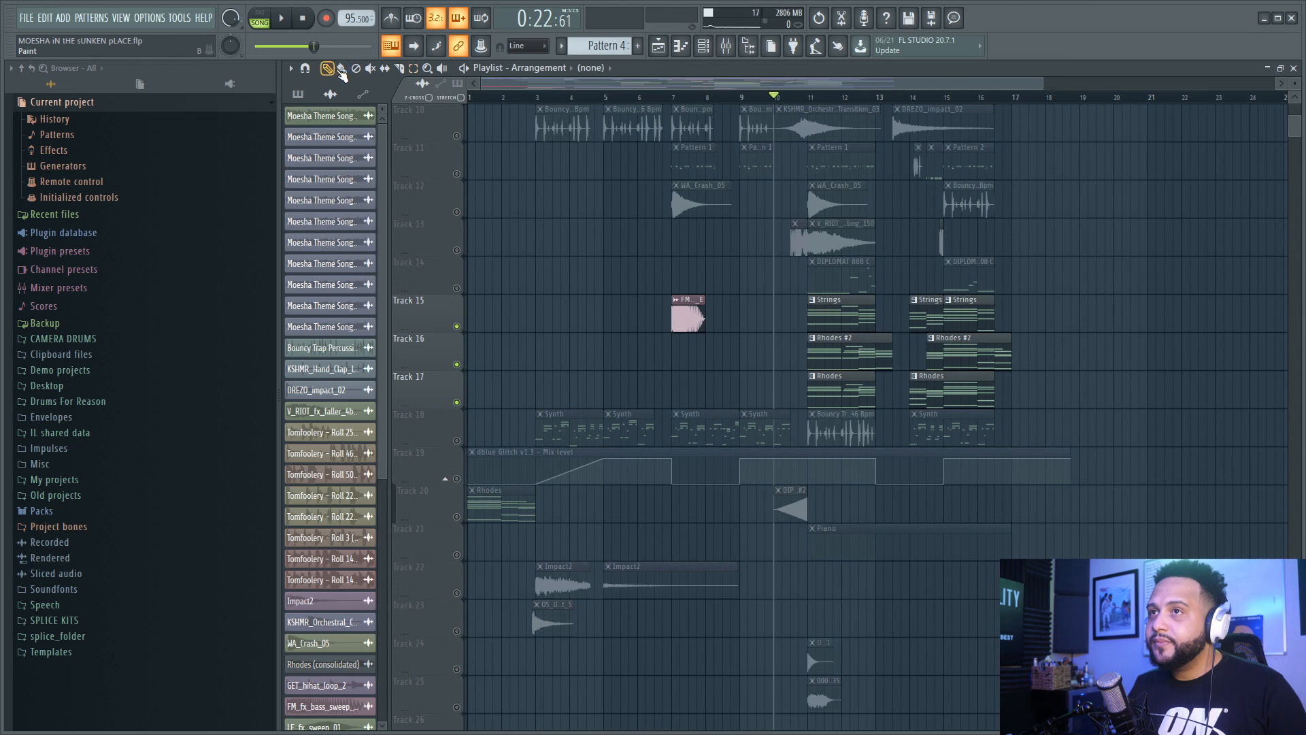
# - Listen to the soloed Strings and Rhodes layers from bar 11 to about bar 13
pyautogui.click(811, 97)
pyautogui.press('space')
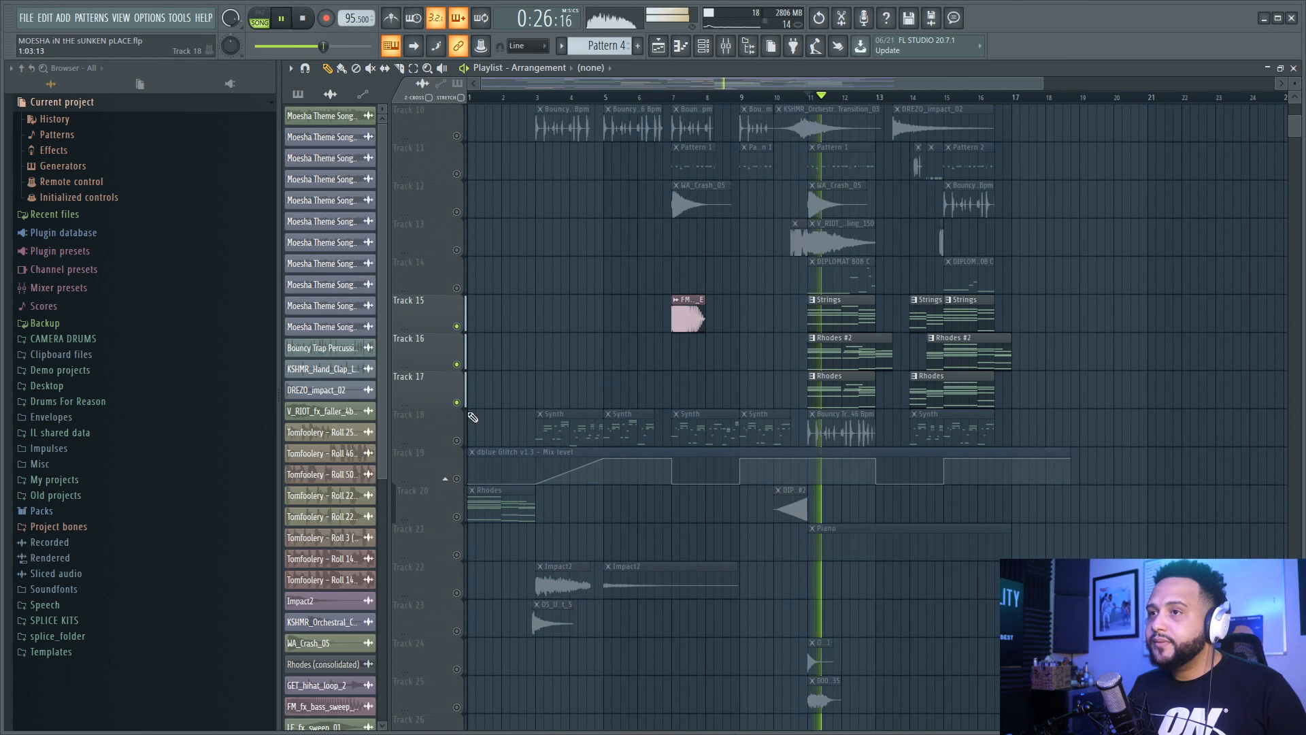
pyautogui.scroll(-2, 889, 379)
pyautogui.scroll(4, 894, 391)
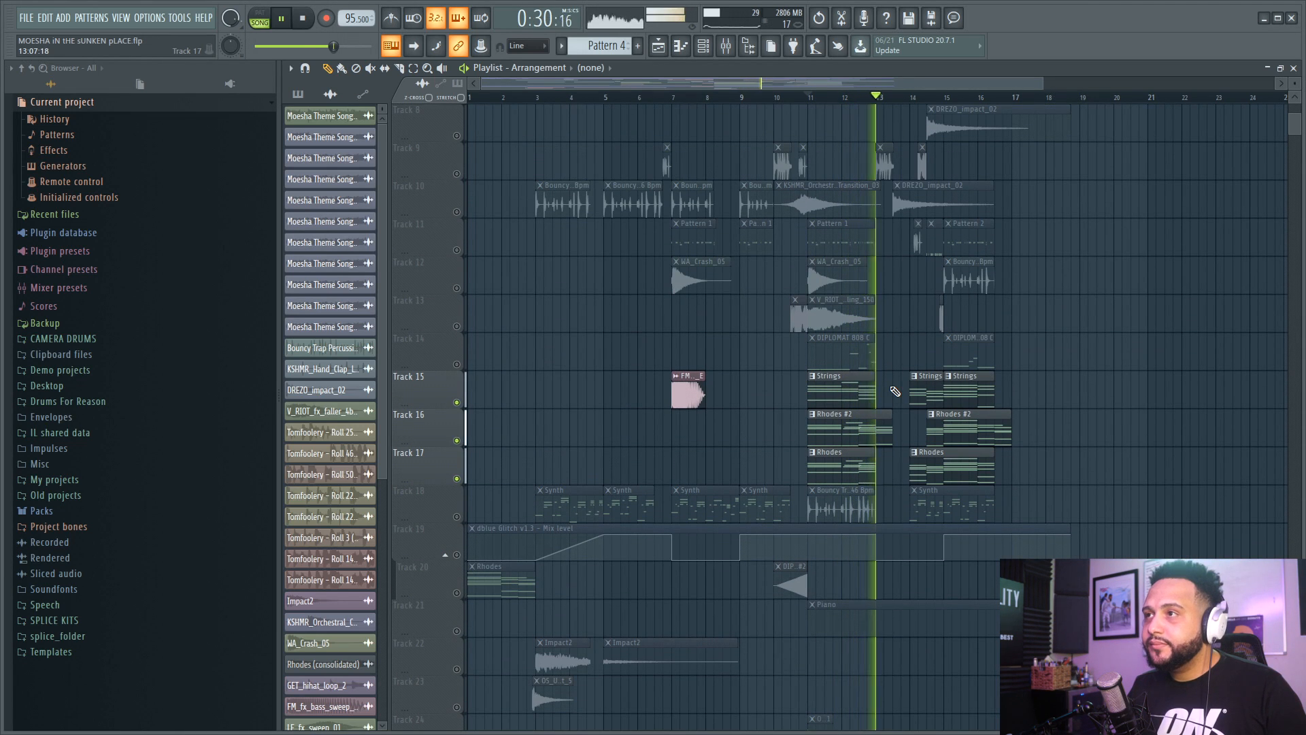
pyautogui.press('space')
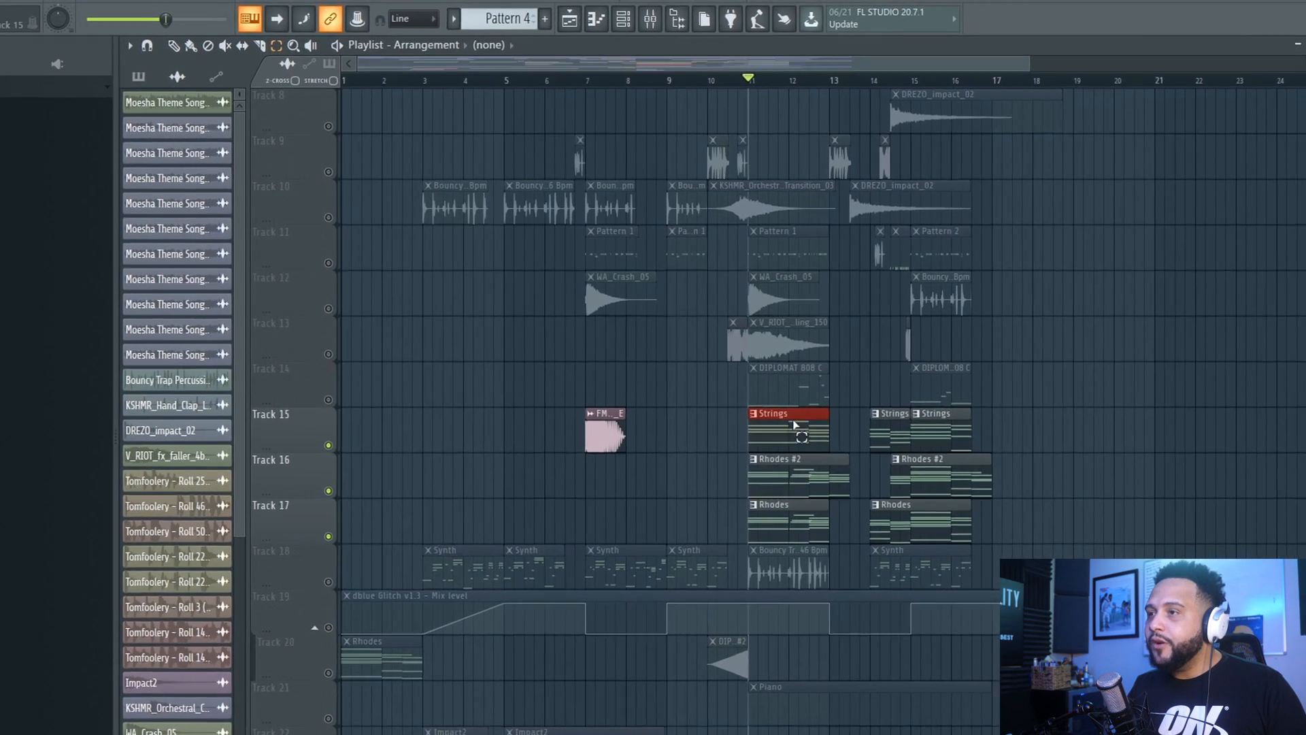
# - Select the three Strings clips on Track 15 together with the time range from bar 11 to the end of the last one
pyautogui.click(934, 383)
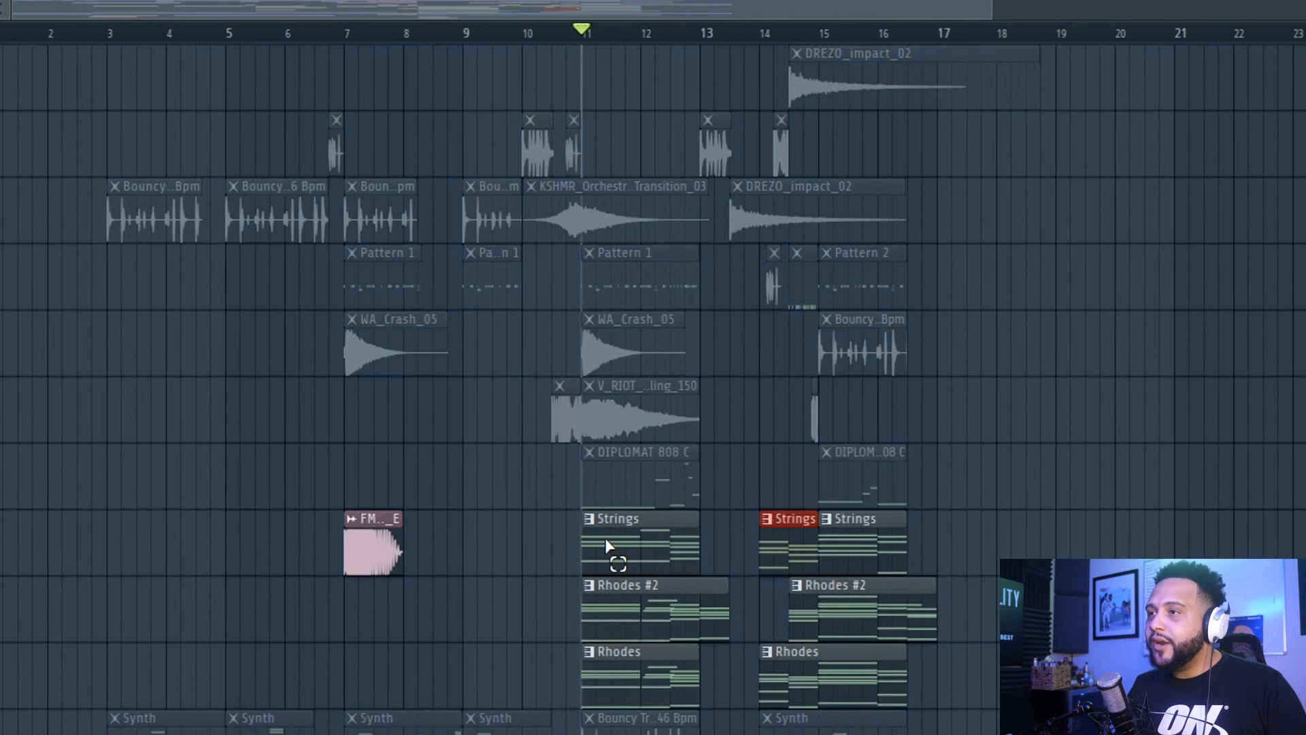
pyautogui.click(754, 455)
pyautogui.moveTo(634, 540); pyautogui.dragTo(928, 541)
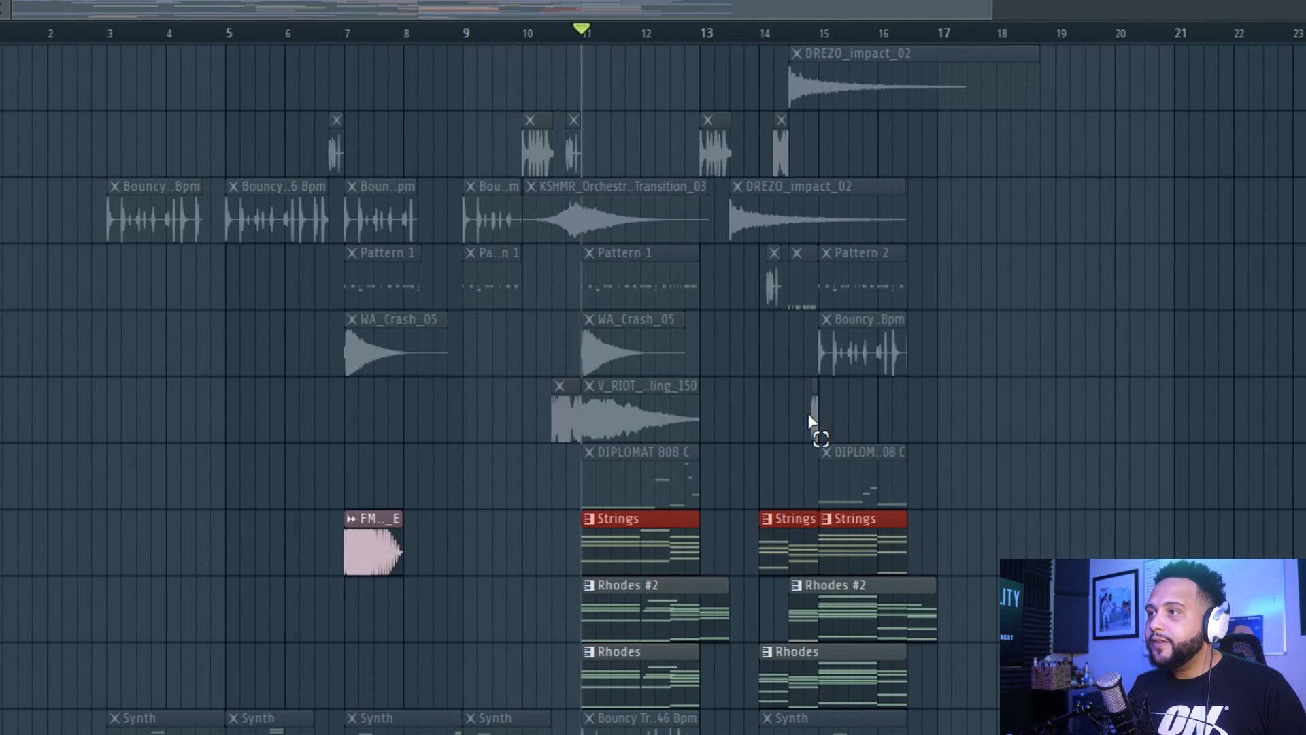
pyautogui.moveTo(582, 30); pyautogui.dragTo(910, 43)
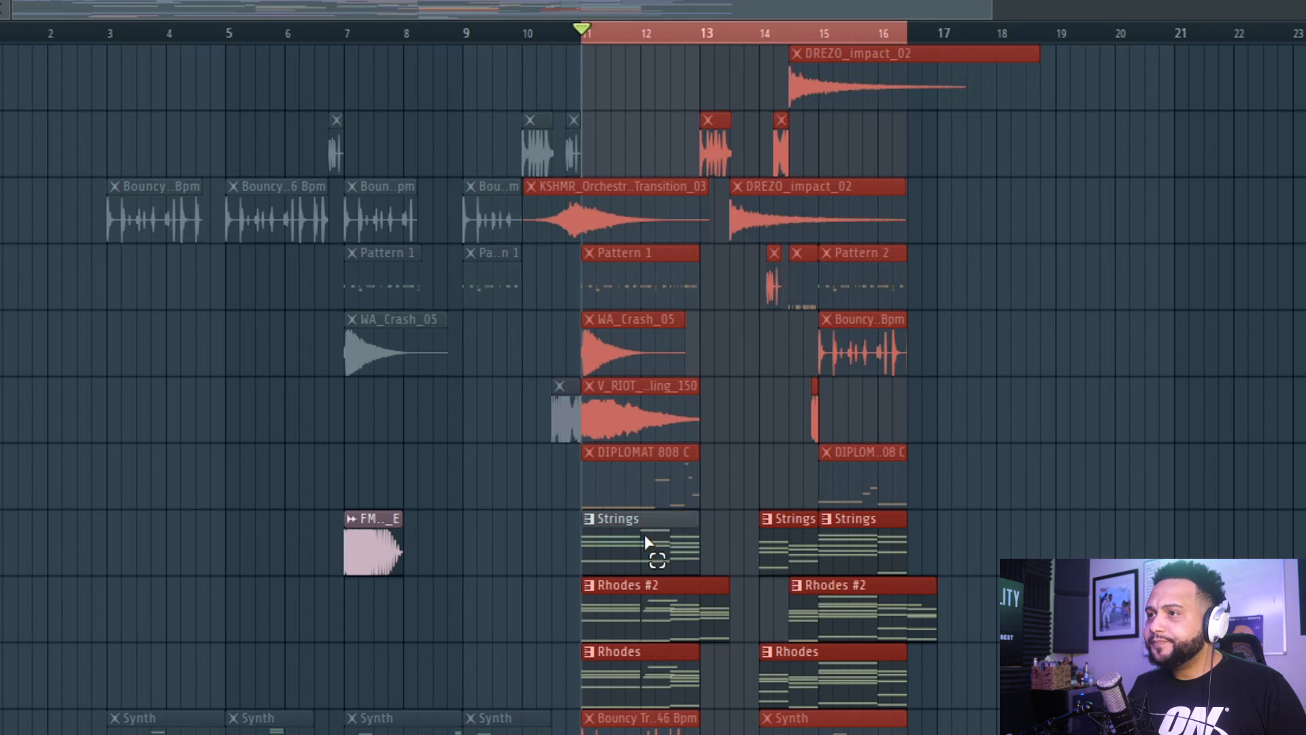
pyautogui.click(607, 558)
pyautogui.moveTo(599, 554); pyautogui.dragTo(908, 570)
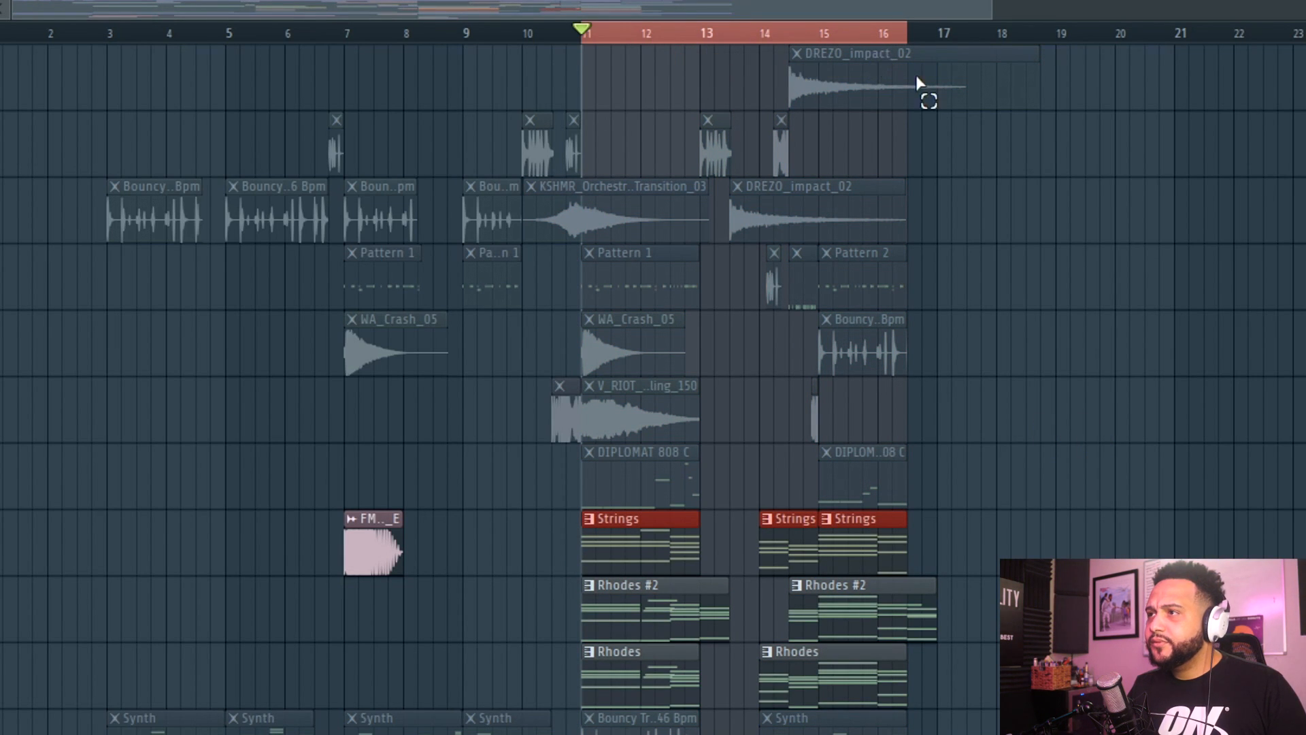
# - Consolidate the selected Strings clips into a single audio clip and play back the result
pyautogui.hotkey('ctrl', 'alt', 'c')
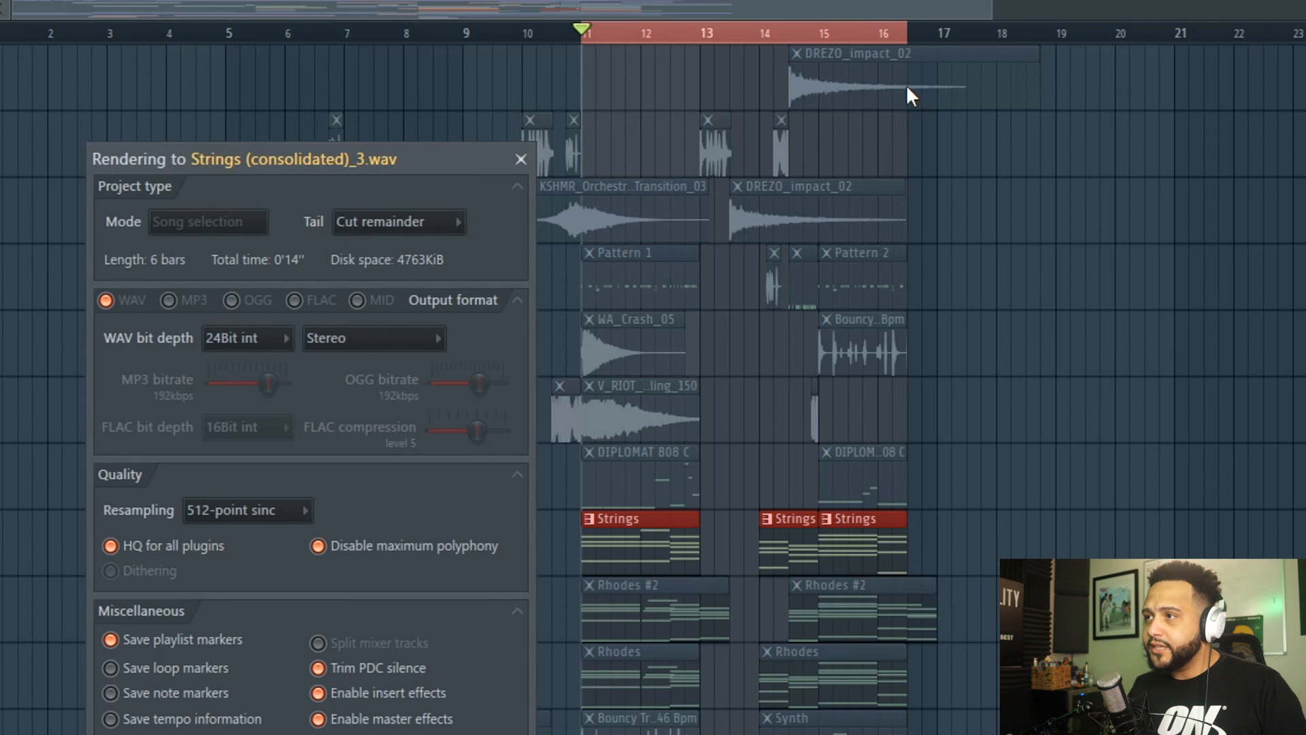
pyautogui.press('Return')
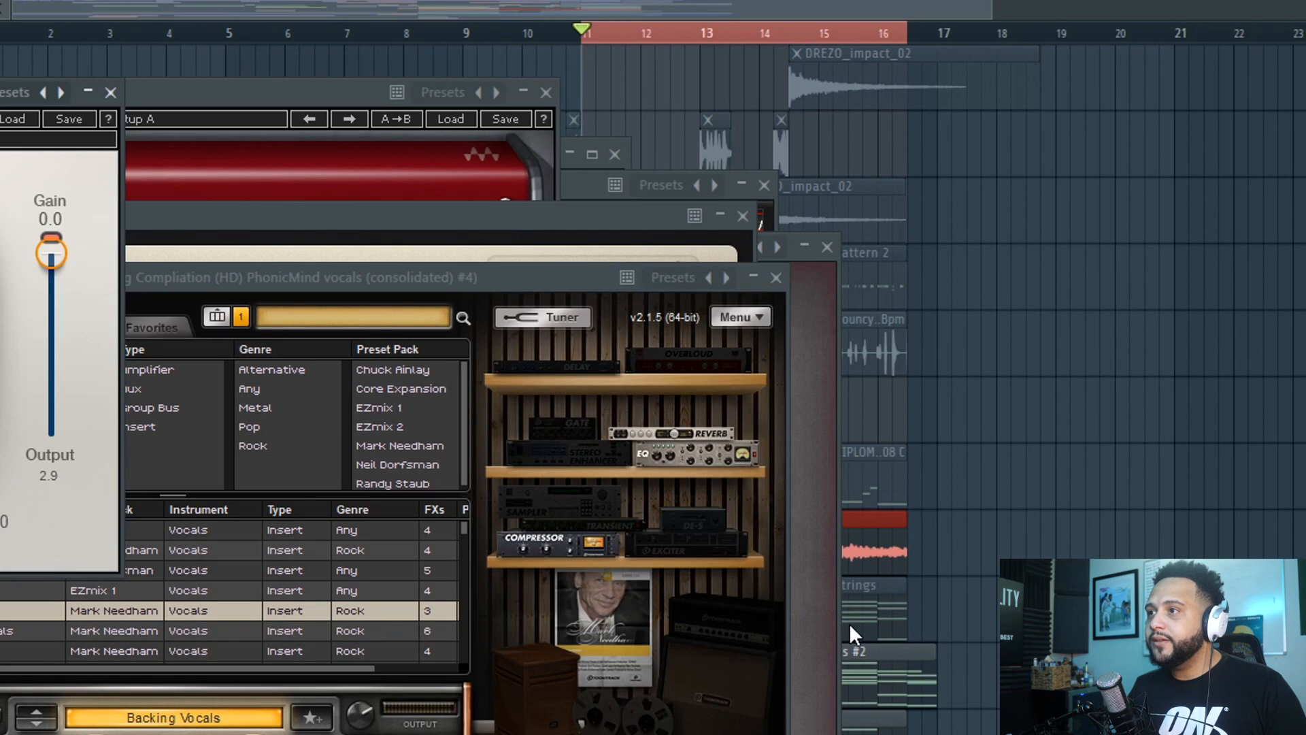
pyautogui.press('F12')
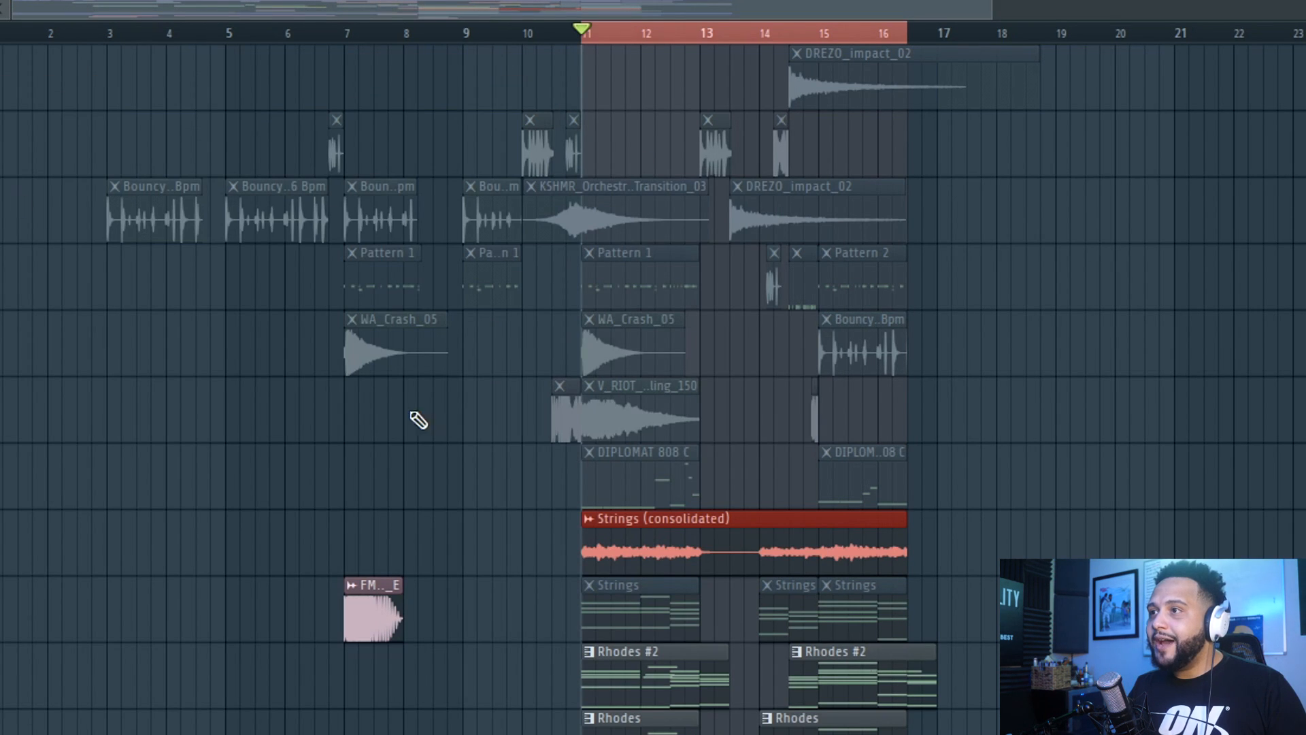
pyautogui.press('space')
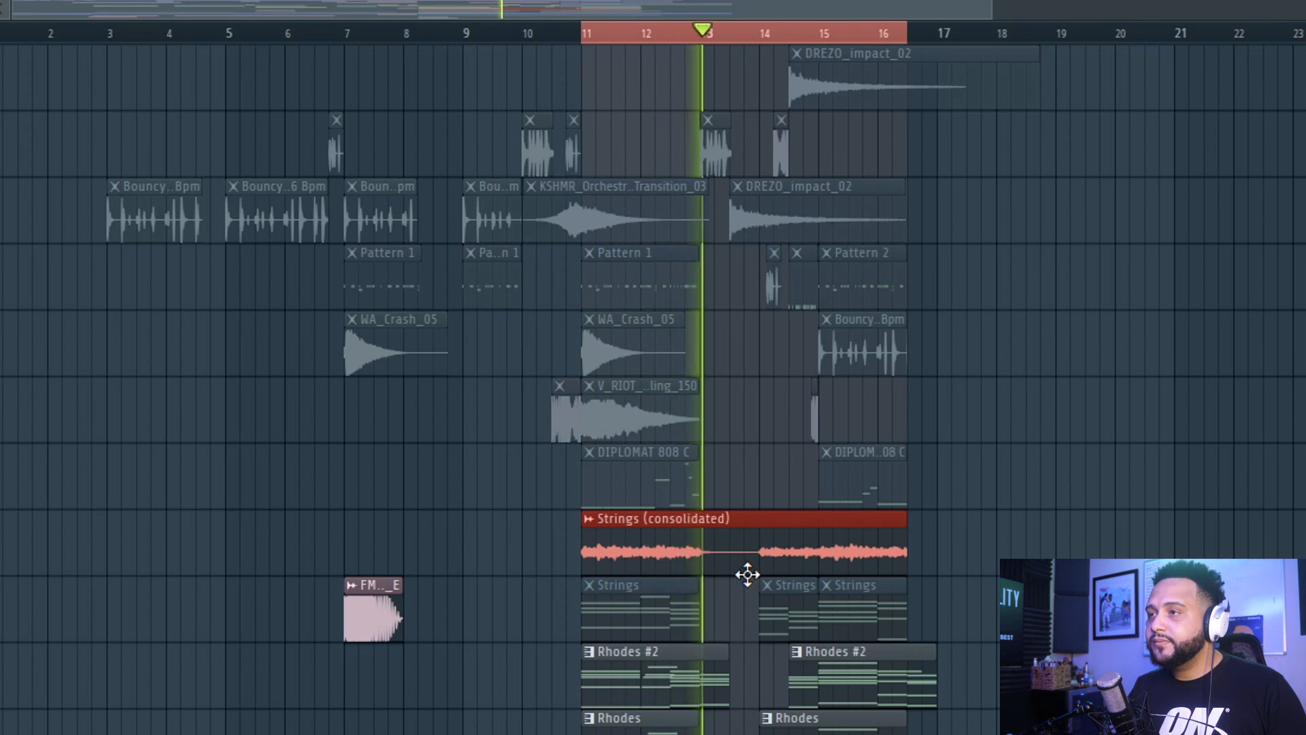
pyautogui.press('space')
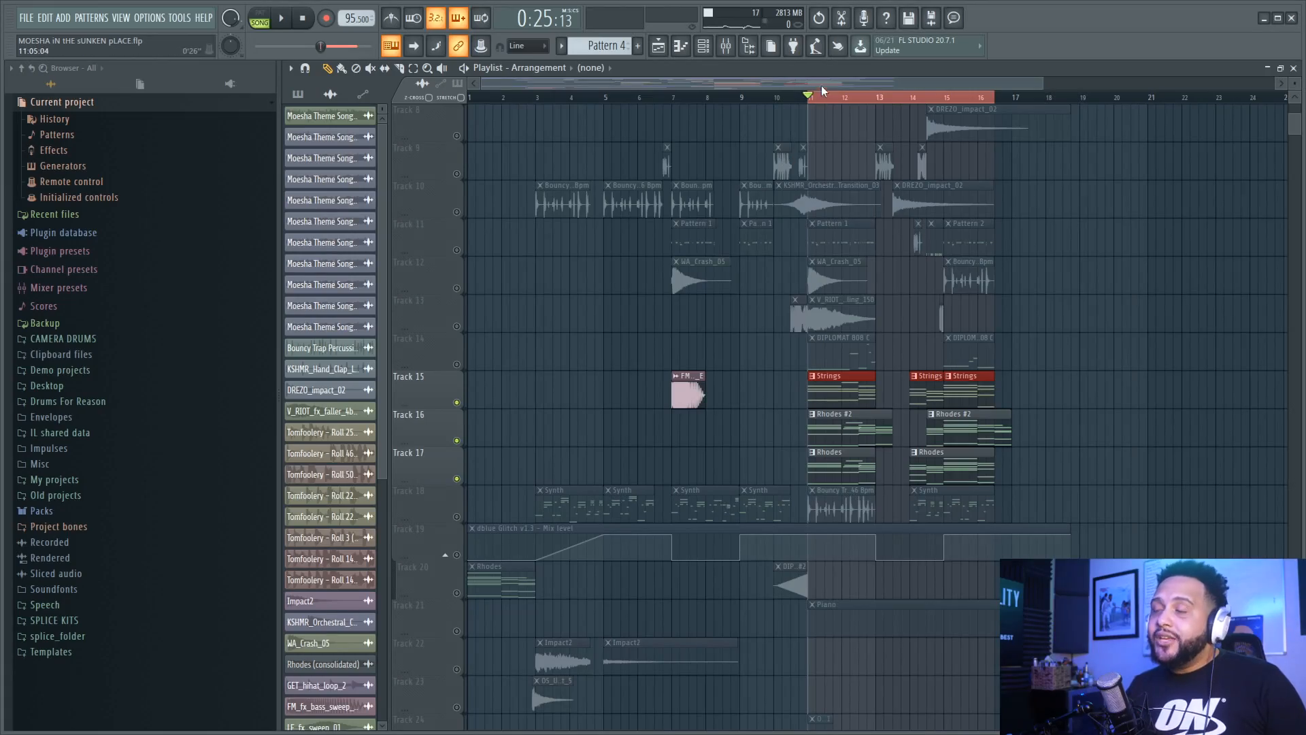
# - Reduce the playlist's track height and clear the solo on Tracks 15 to 17 to unmute the full arrangement
pyautogui.click(767, 99)
pyautogui.scroll(7, 748, 272)
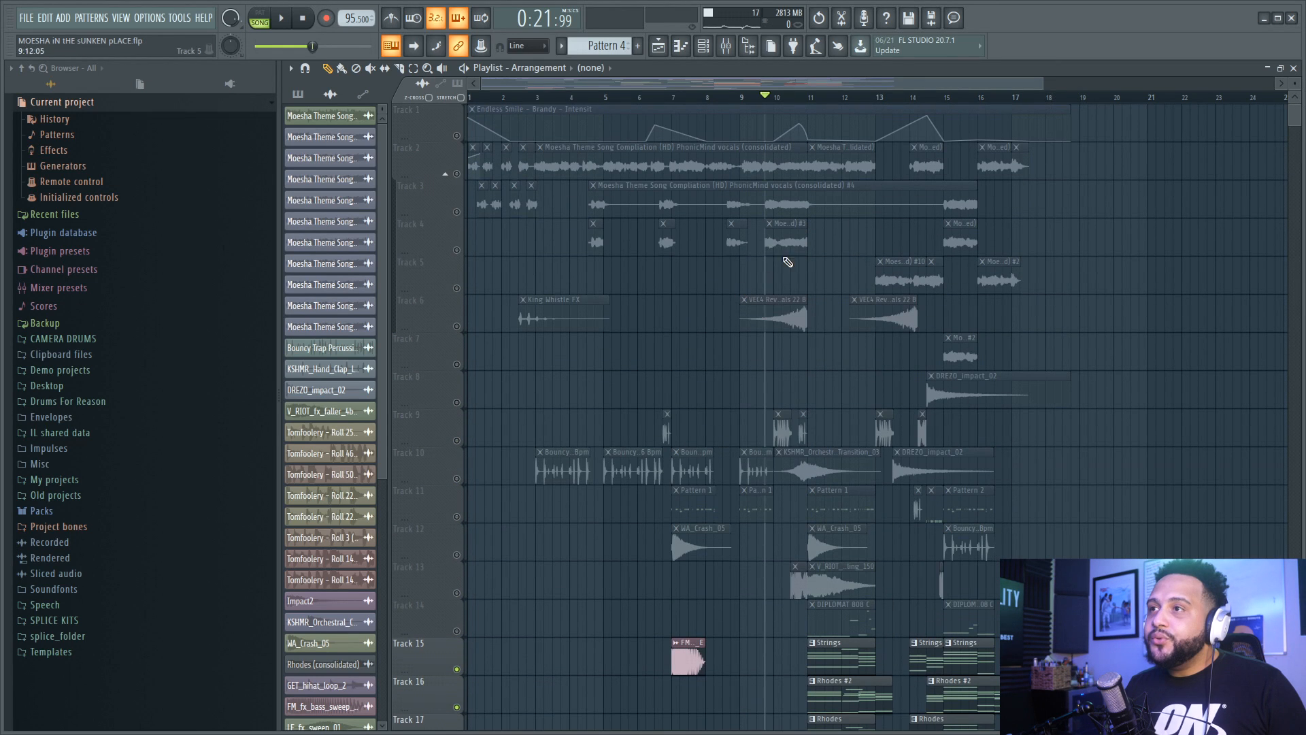
pyautogui.moveTo(1044, 85); pyautogui.dragTo(733, 112)
pyautogui.scroll(-2, 686, 438)
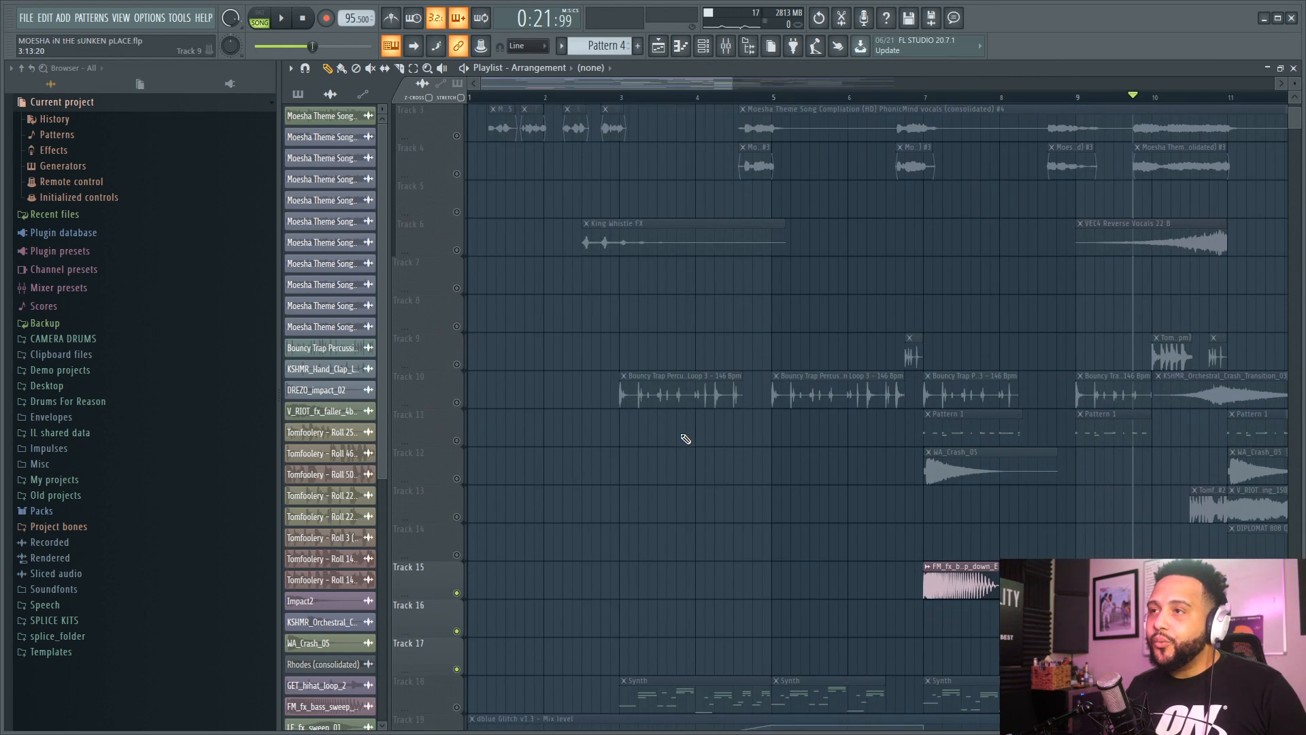
pyautogui.scroll(2, 686, 439)
pyautogui.scroll(-4, 686, 439)
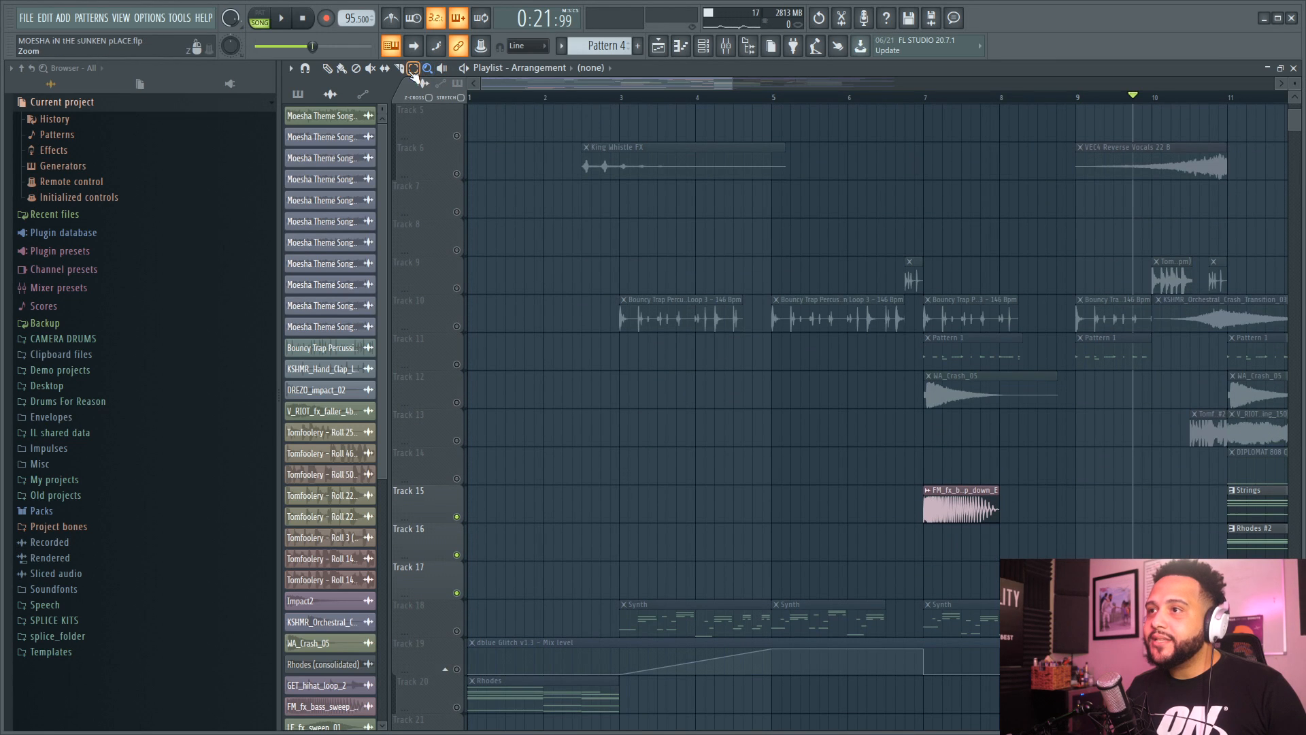
pyautogui.scroll(-2, 461, 489)
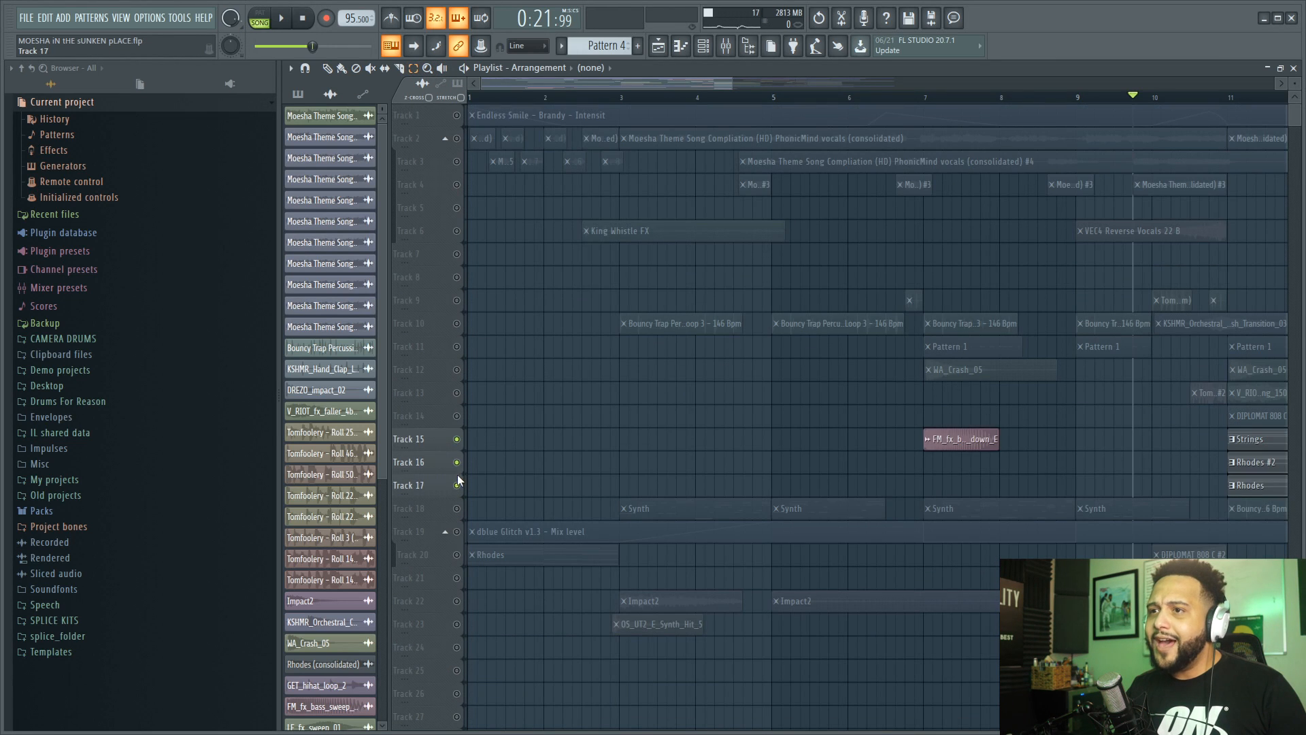
pyautogui.rightClick(457, 464)
pyautogui.rightClick(459, 440)
pyautogui.scroll(-3, 749, 383)
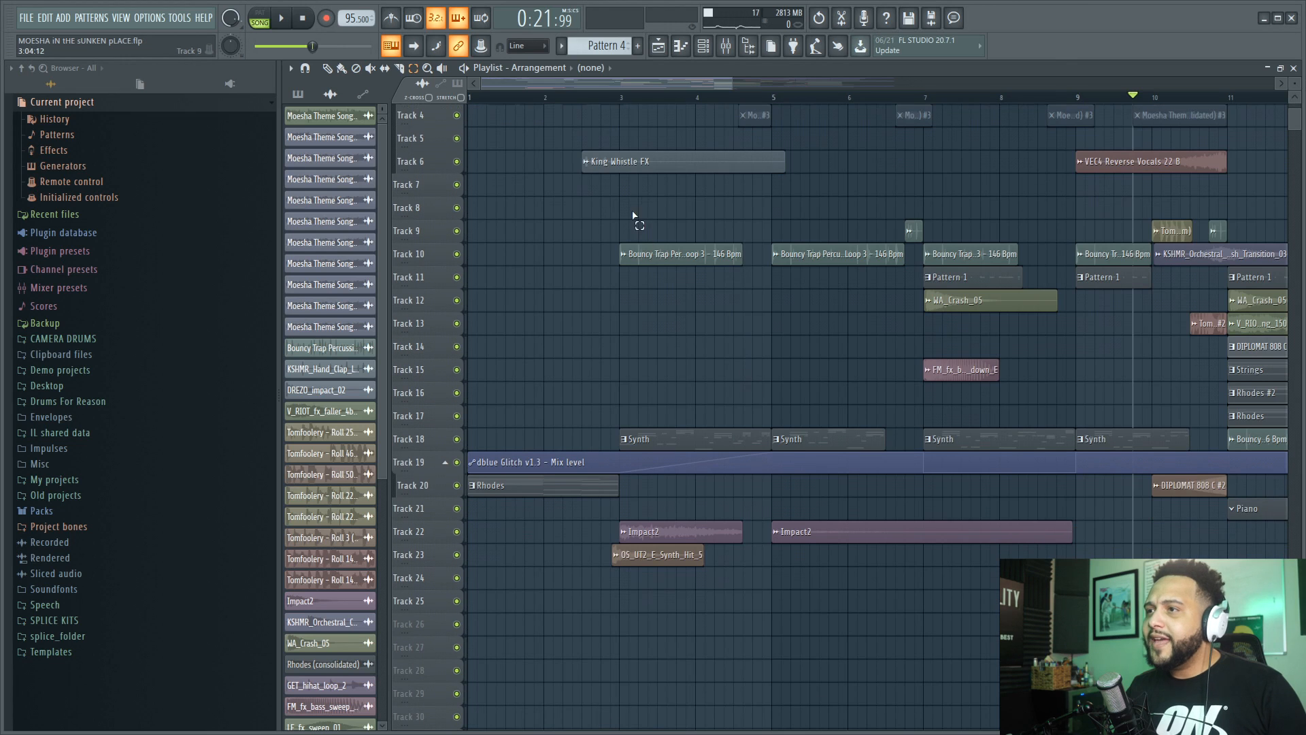
# - Increase the playlist's track height so the clips' waveforms and notes are easier to see
pyautogui.moveTo(1296, 83); pyautogui.dragTo(1297, 109)
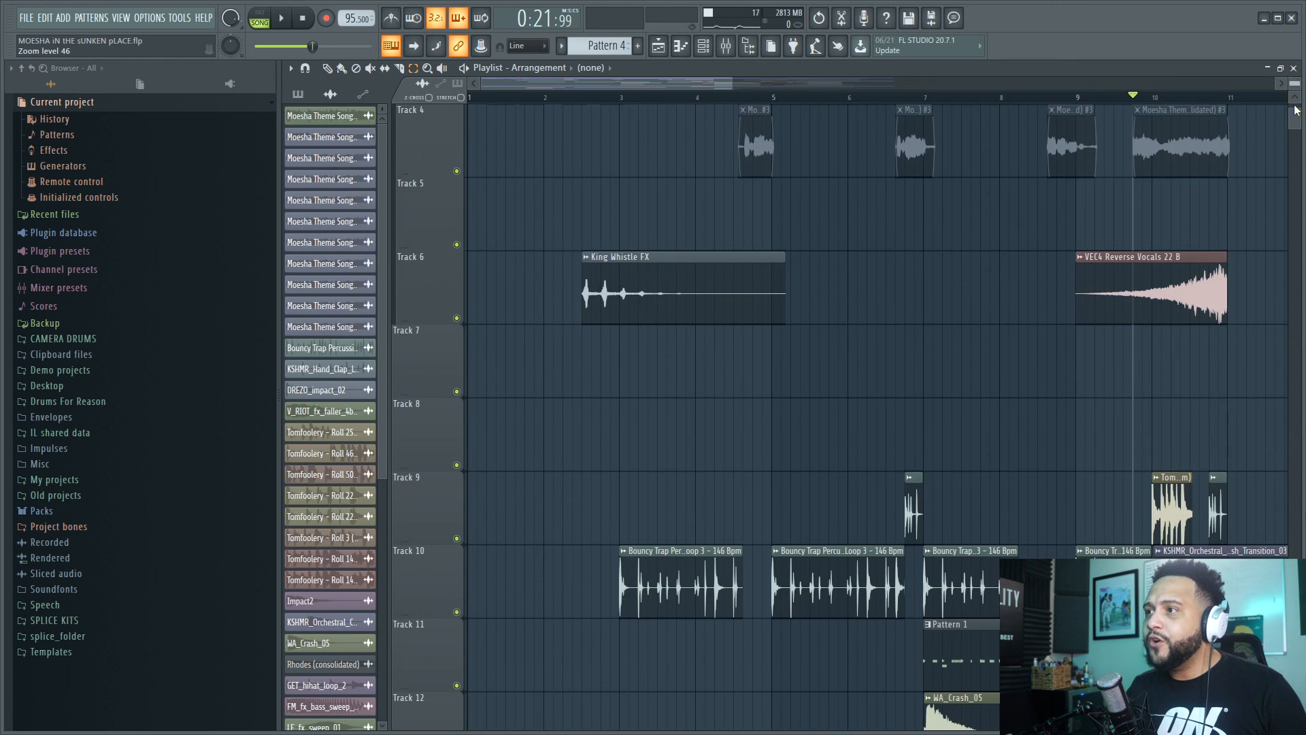
pyautogui.scroll(-3, 817, 204)
pyautogui.scroll(-4, 330, 320)
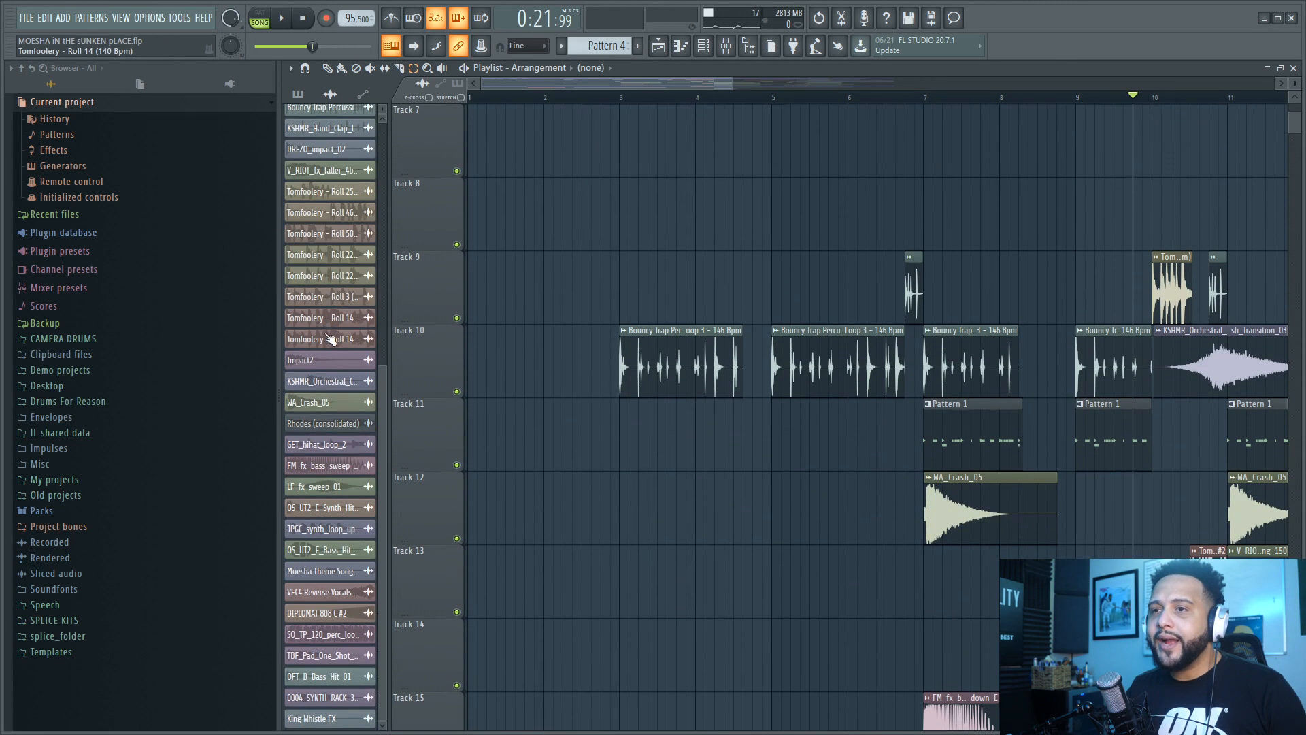
# - Place a Pattern 1 clip on Track 4 starting at bar 1
pyautogui.scroll(5, 330, 338)
pyautogui.click(297, 94)
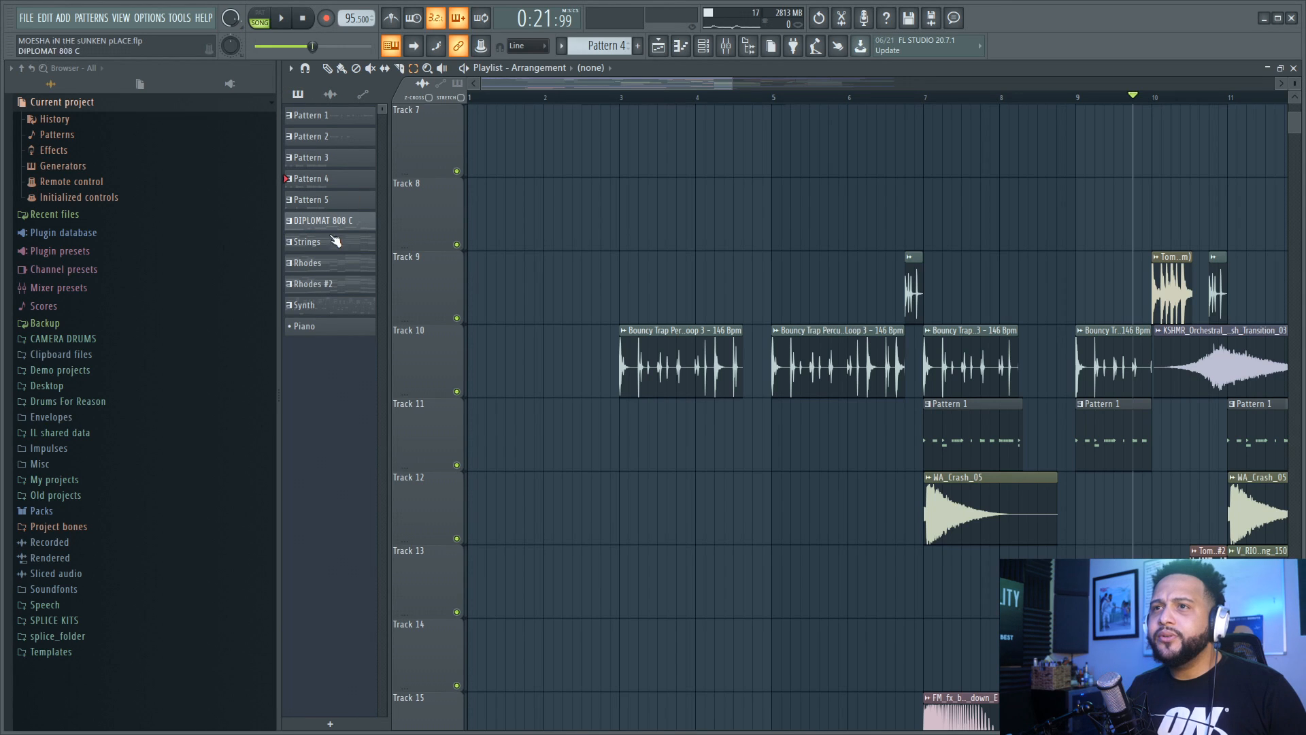
pyautogui.click(325, 121)
pyautogui.scroll(8, 538, 129)
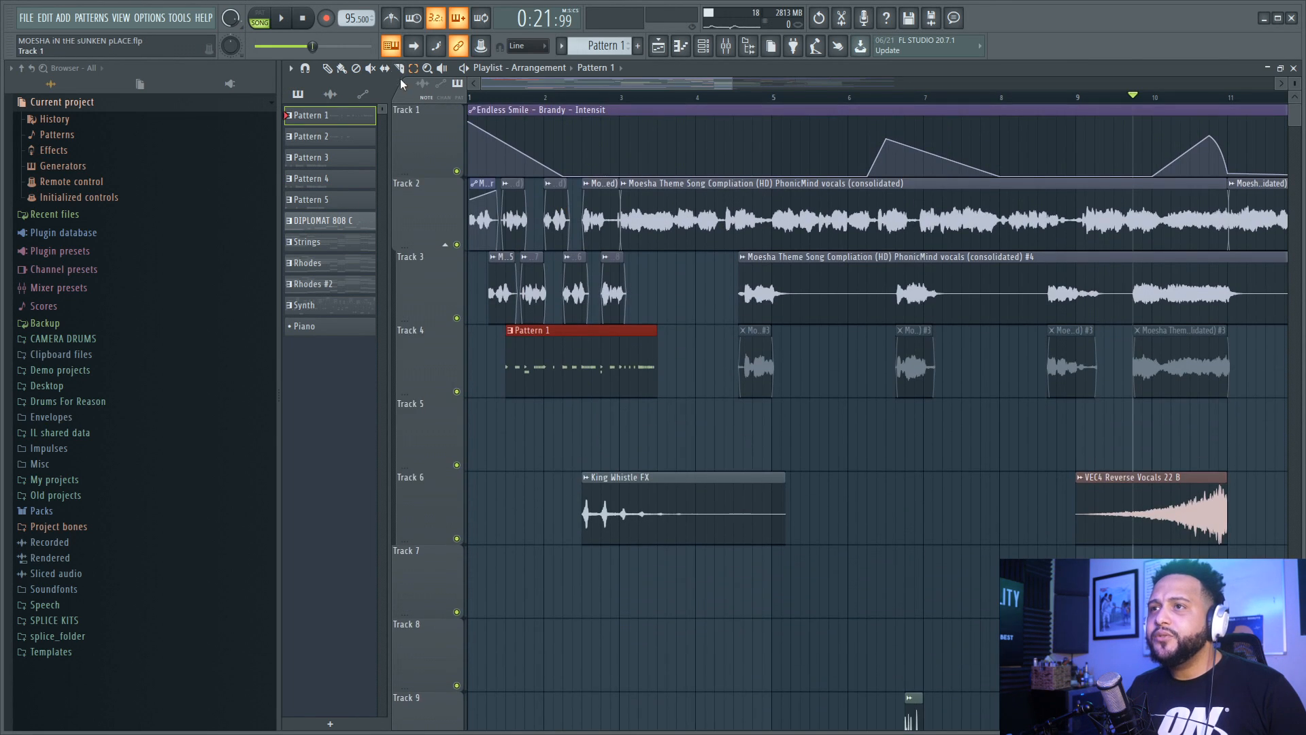
pyautogui.moveTo(523, 342); pyautogui.dragTo(423, 371)
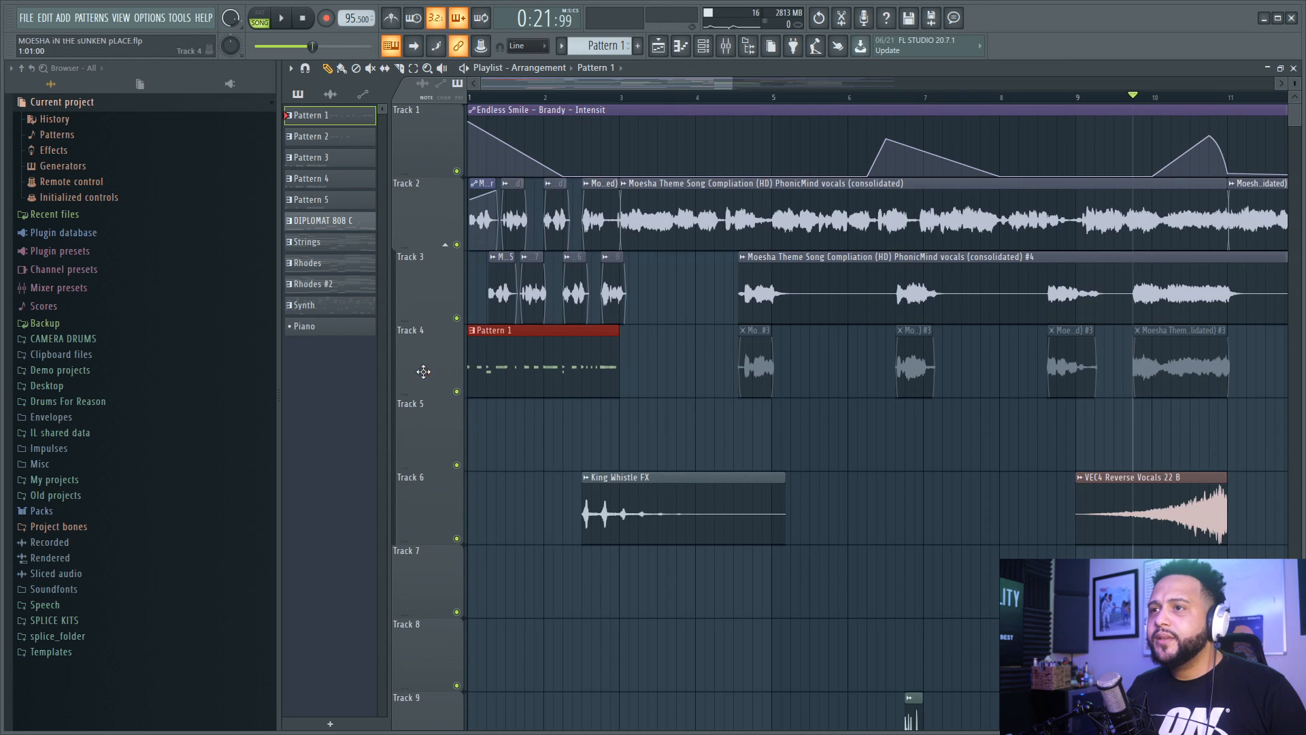
# - Solo Track 4 to hear the Pattern 1 clip and consolidate that clip into audio
pyautogui.rightClick(457, 393)
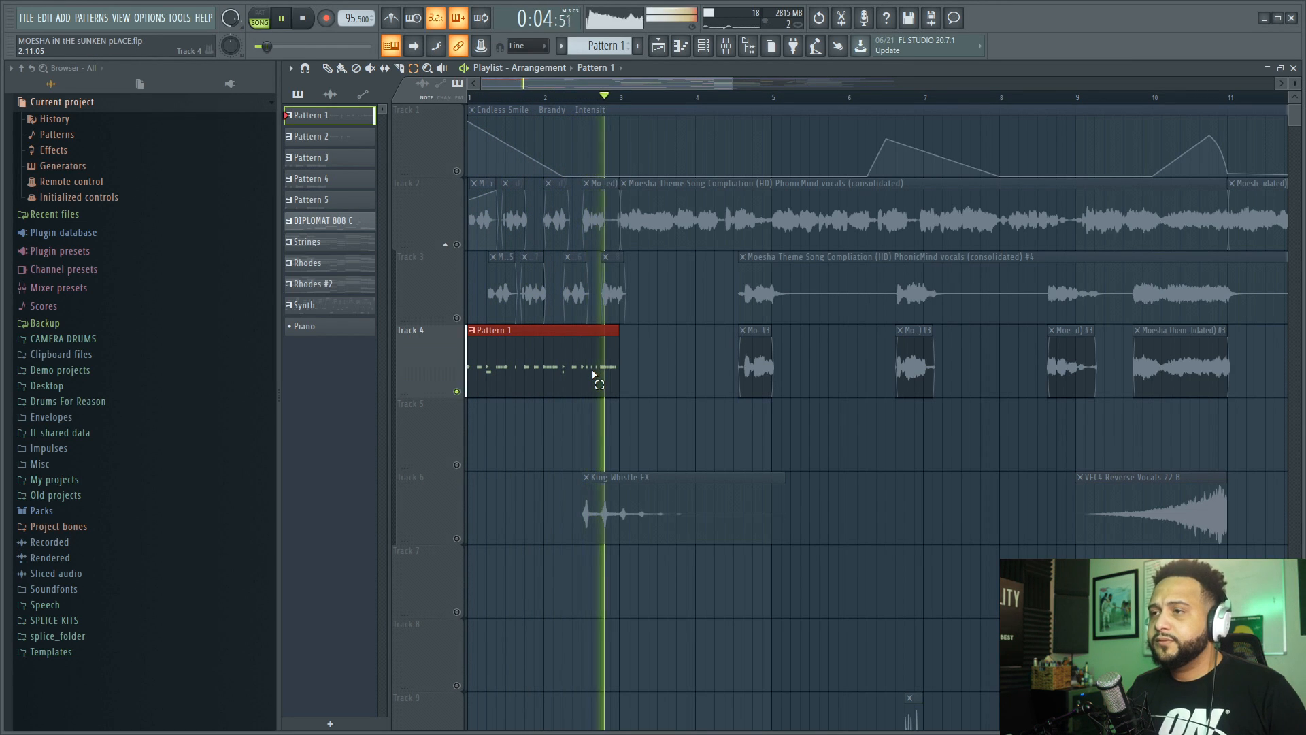
pyautogui.press('space')
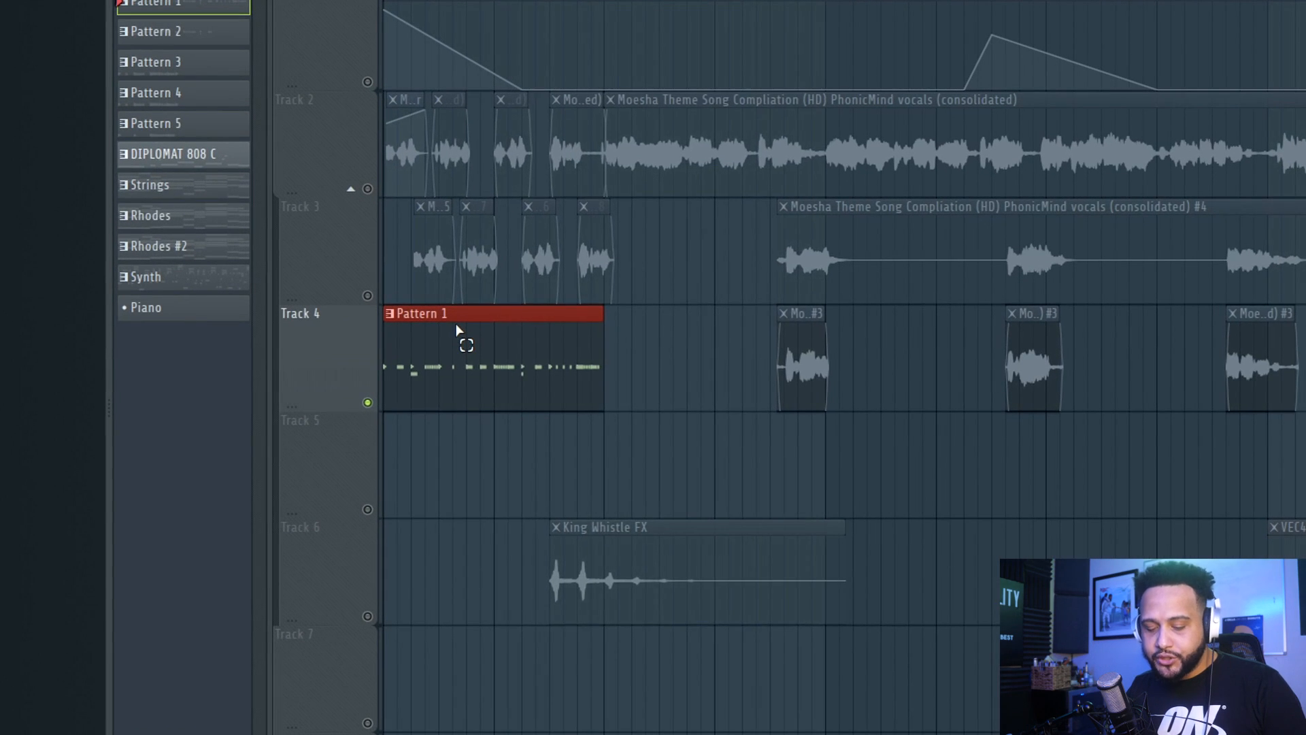
pyautogui.hotkey('ctrl', 'alt', 'c')
pyautogui.click(807, 644)
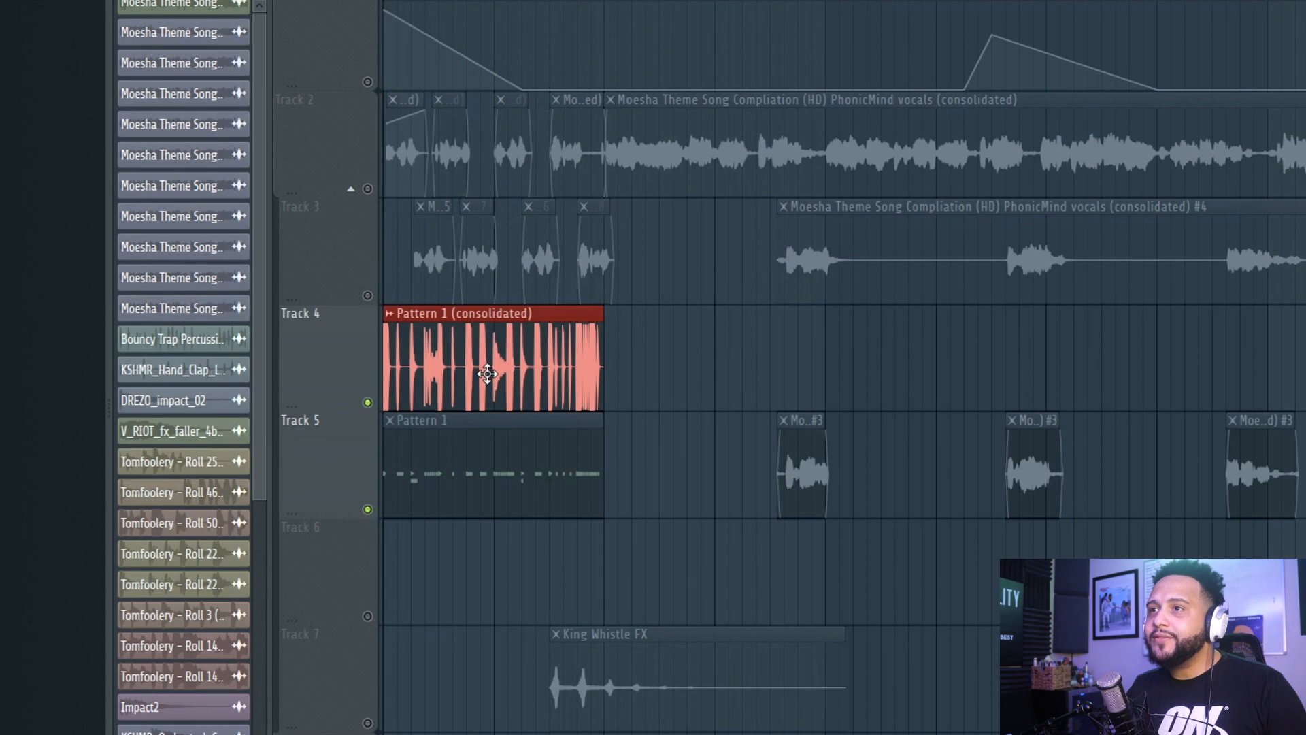
# - Move the consolidated Pattern 1 clip to a soloed Track 6 and stretch it out to bar 5
pyautogui.moveTo(487, 374); pyautogui.dragTo(483, 636)
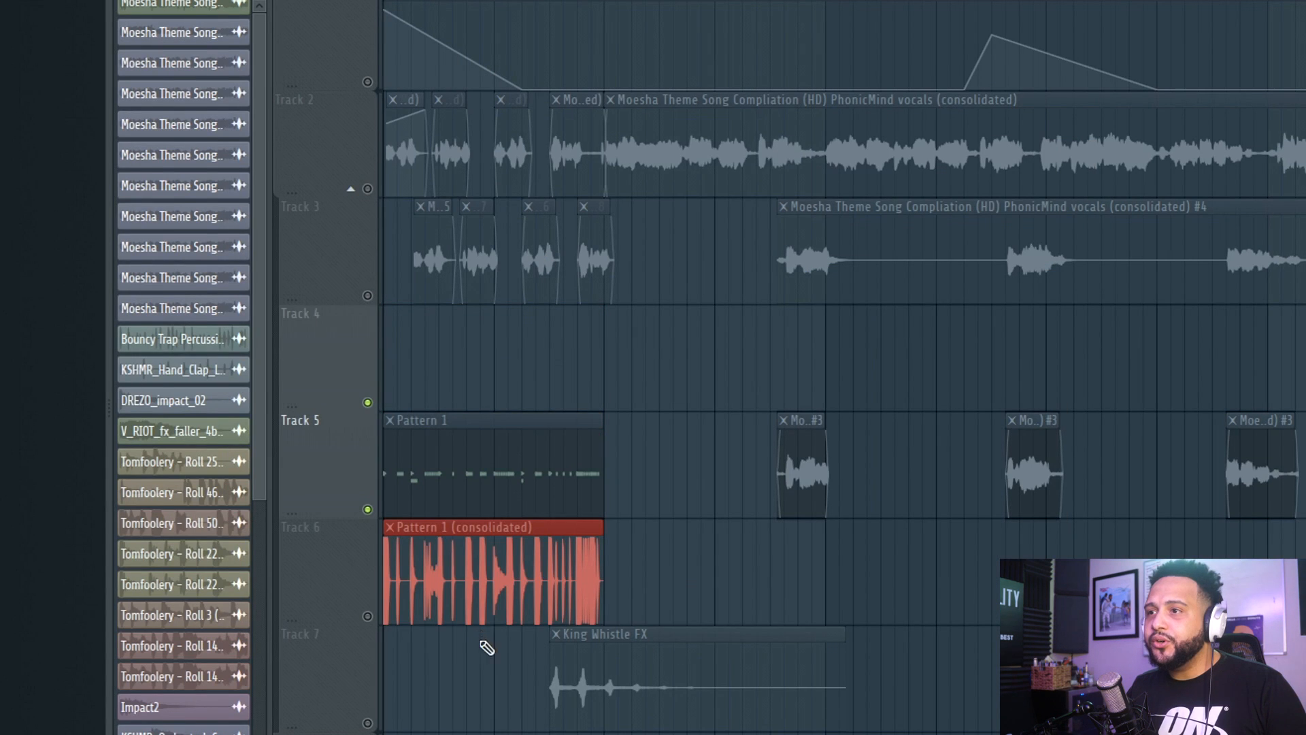
pyautogui.rightClick(368, 615)
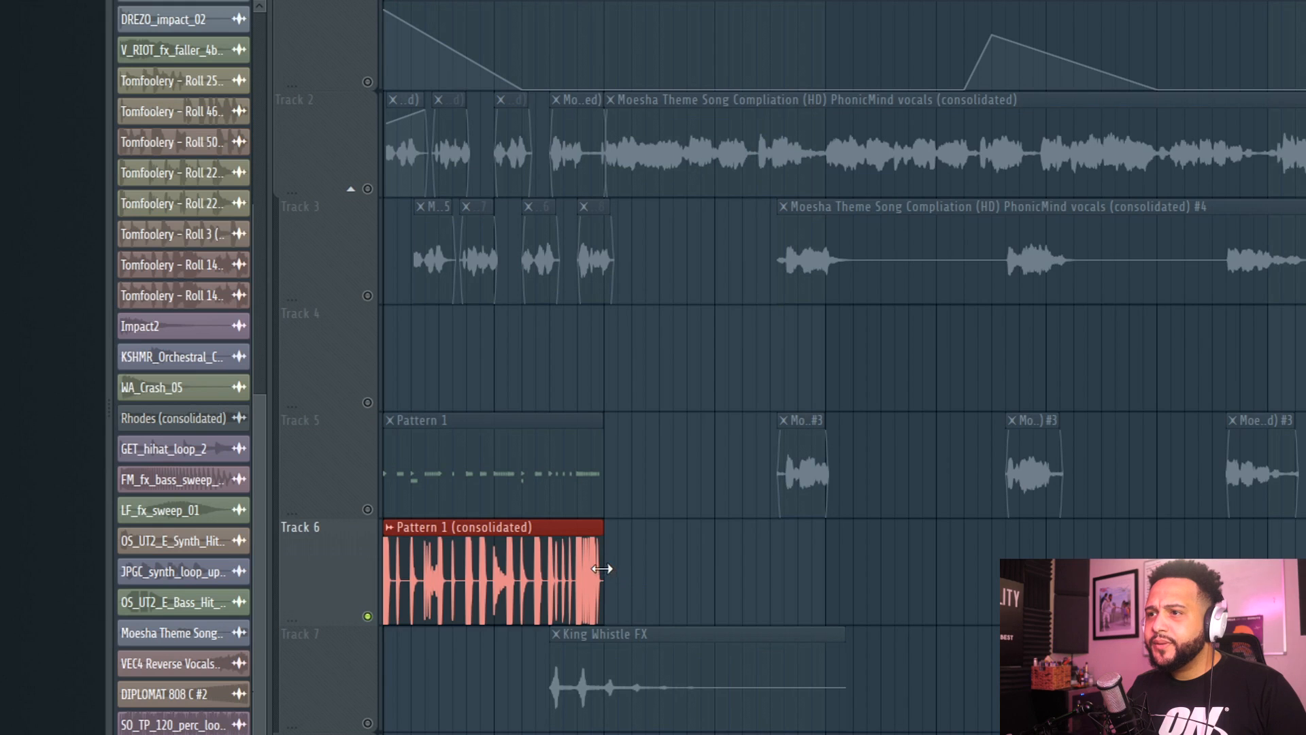
pyautogui.moveTo(601, 569); pyautogui.dragTo(819, 542)
# - Set the consolidated Pattern 1 clip's time-stretching mode to Stretch and close its channel settings
pyautogui.doubleClick(779, 558)
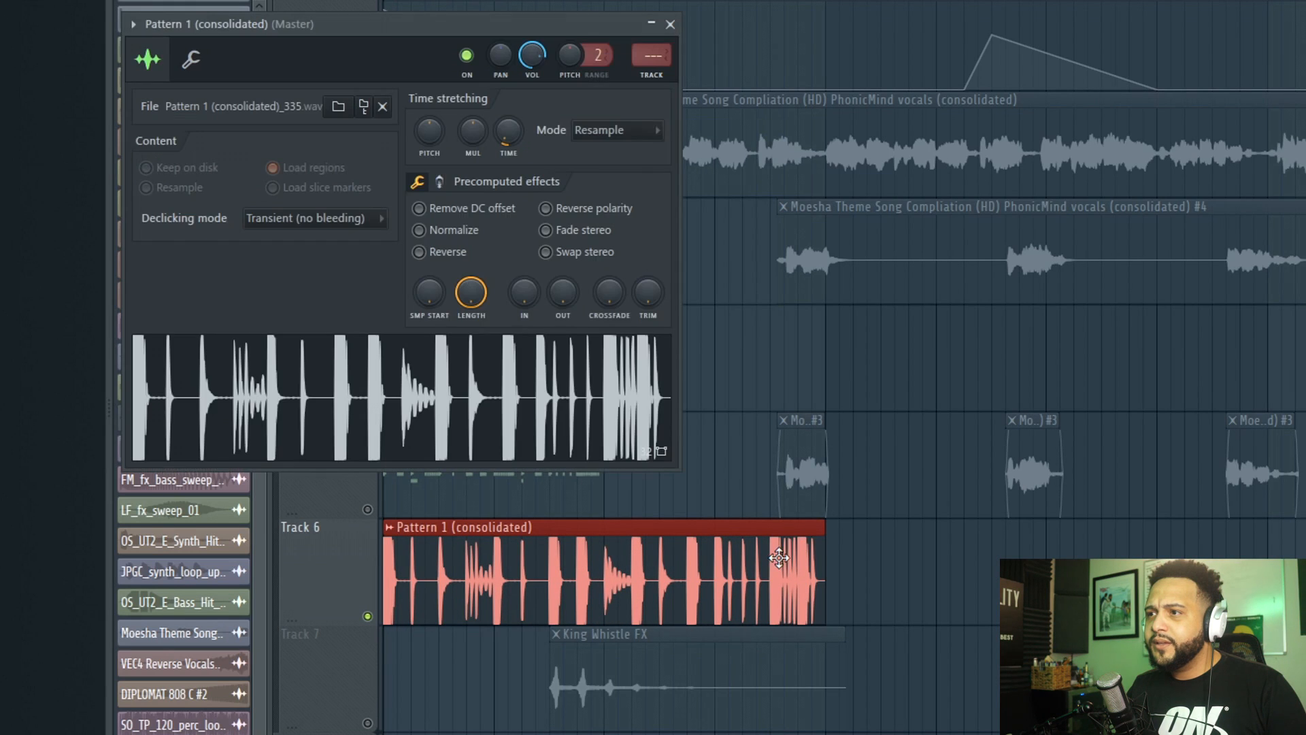
pyautogui.click(624, 133)
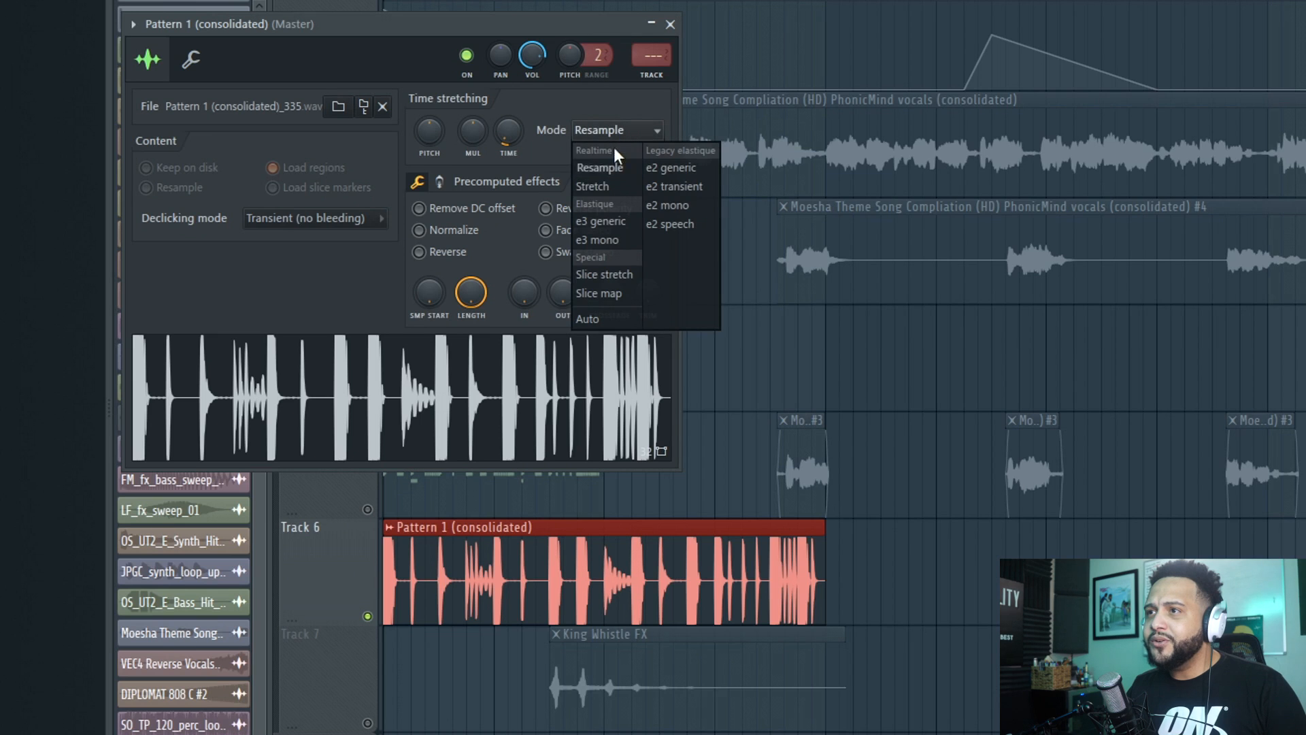
pyautogui.click(615, 183)
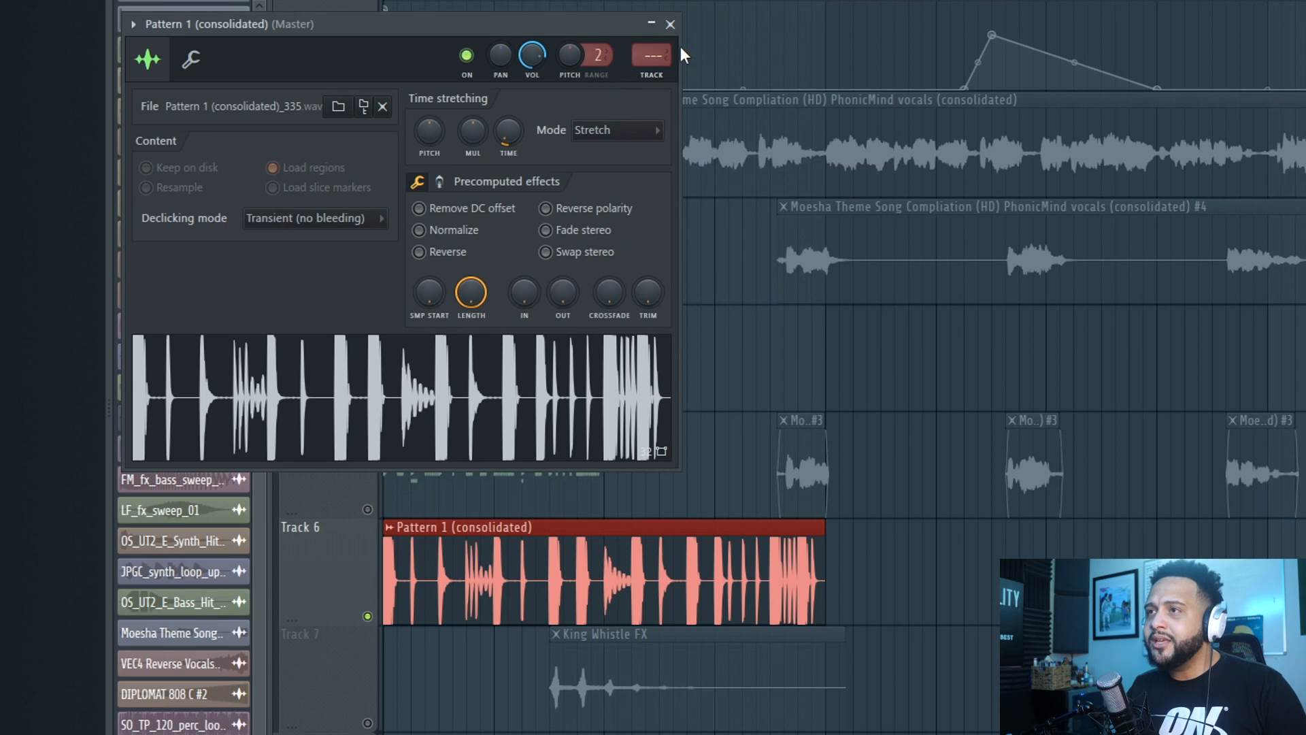
pyautogui.click(674, 27)
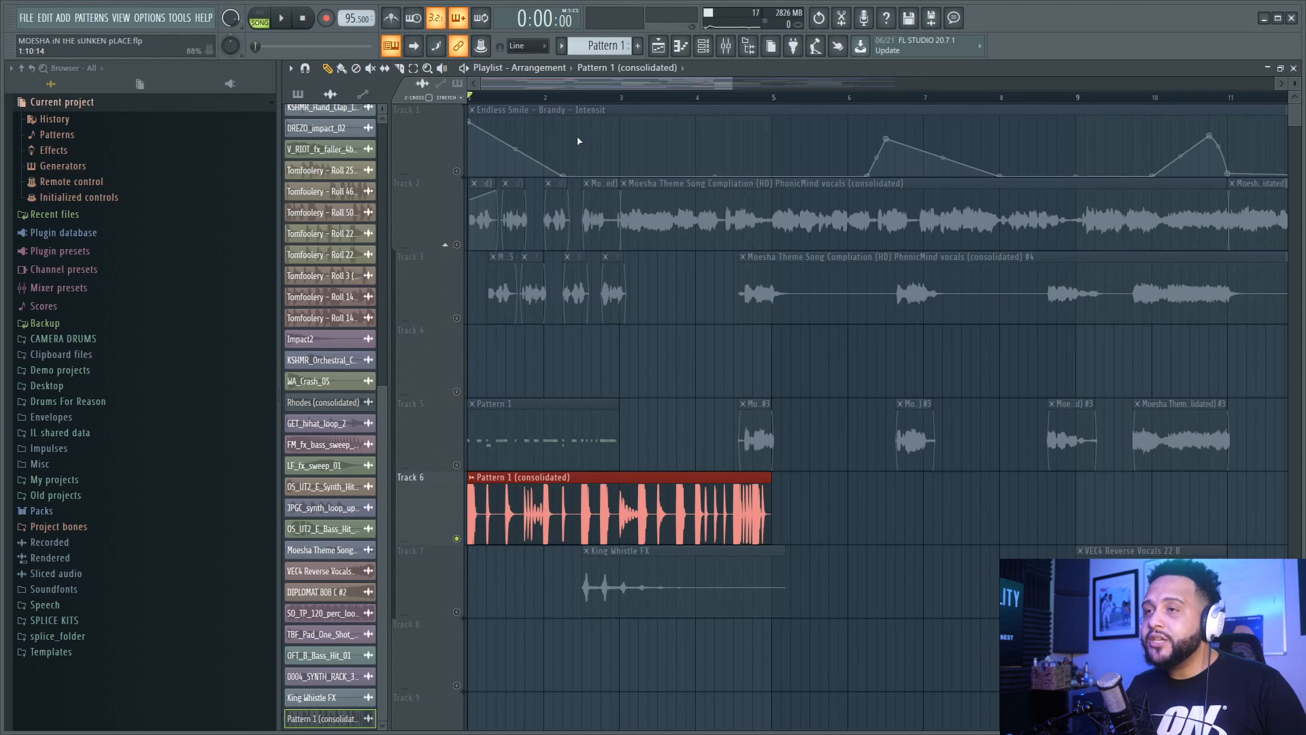
# - Listen to the stretched Pattern 1 audio clip from the start of the arrangement
pyautogui.press('space')
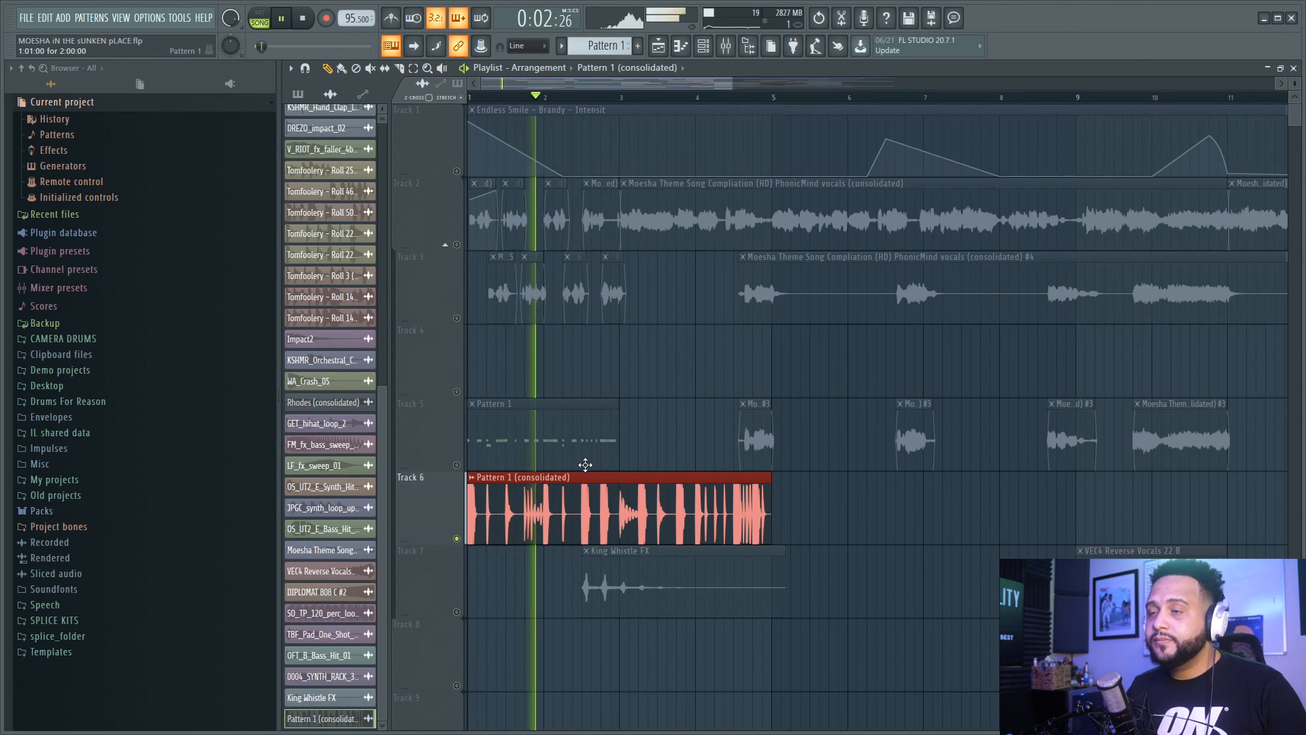
pyautogui.scroll(-3, 456, 504)
pyautogui.scroll(-10, 459, 508)
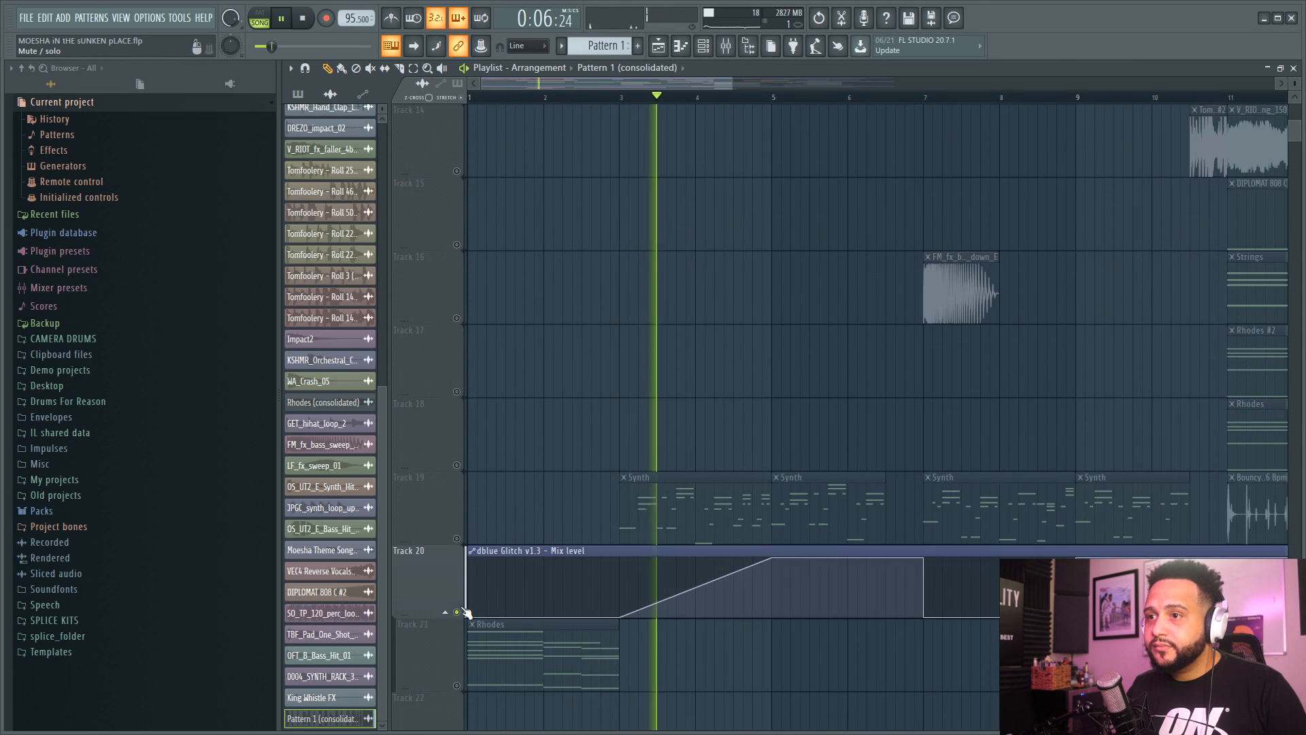
pyautogui.scroll(6, 572, 268)
pyautogui.scroll(6, 572, 268)
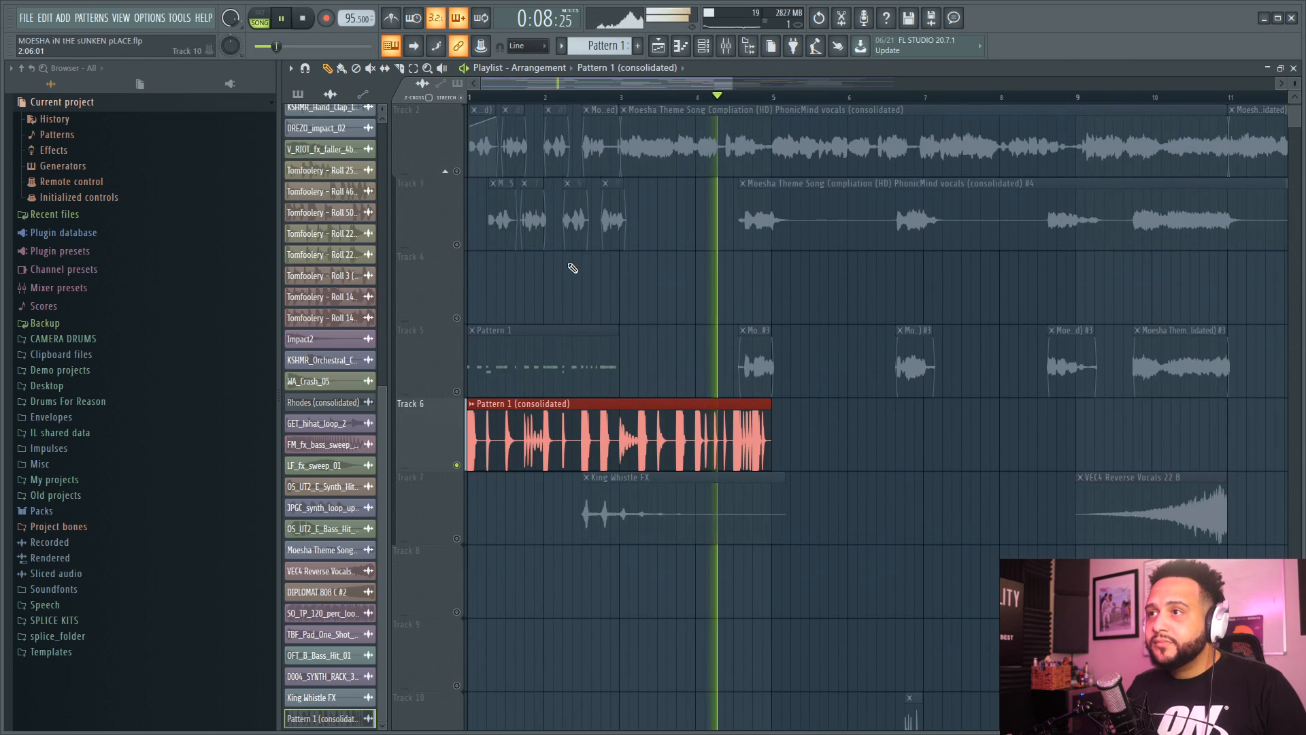
pyautogui.press('space')
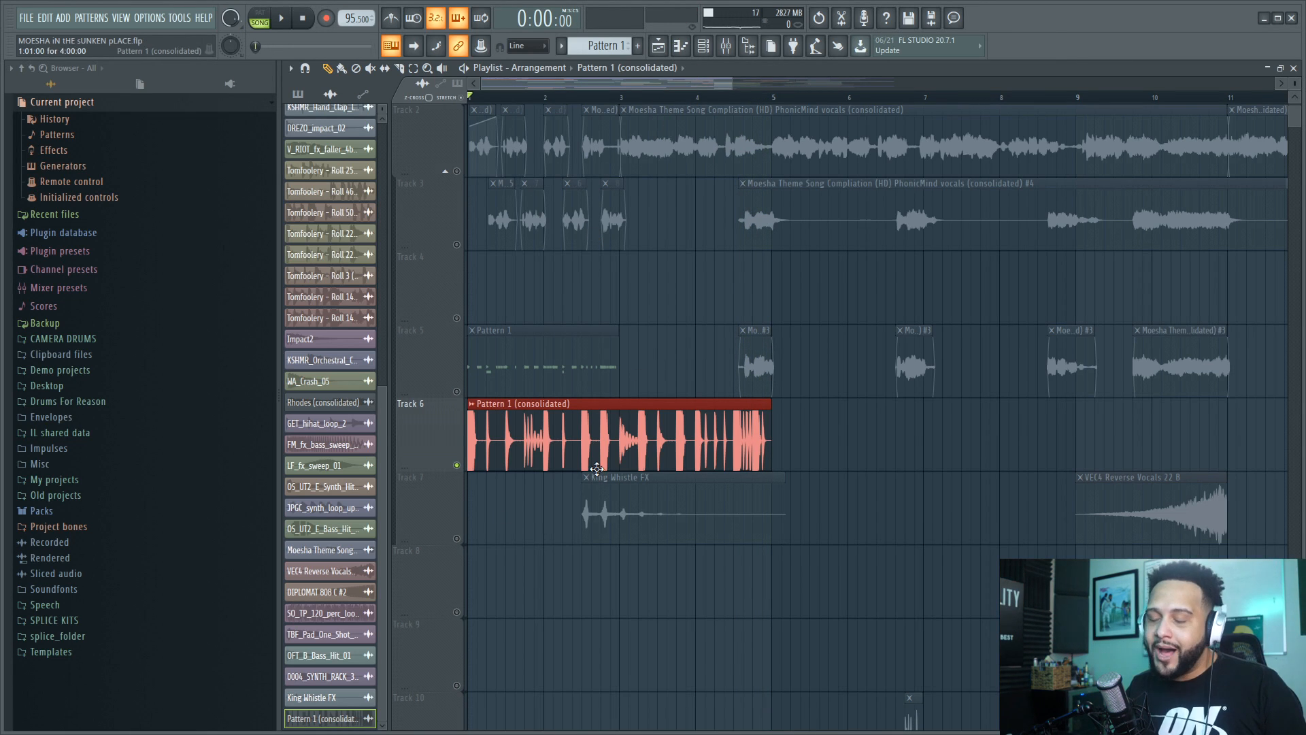
# - Undo the stretching, moving and consolidation of the Pattern 1 clip
pyautogui.hotkey('ctrl', 'alt', 'z')
pyautogui.hotkey('ctrl', 'alt', 'z')
pyautogui.hotkey('ctrl', 'alt', 'z')
pyautogui.hotkey('ctrl', 'alt', 'z')
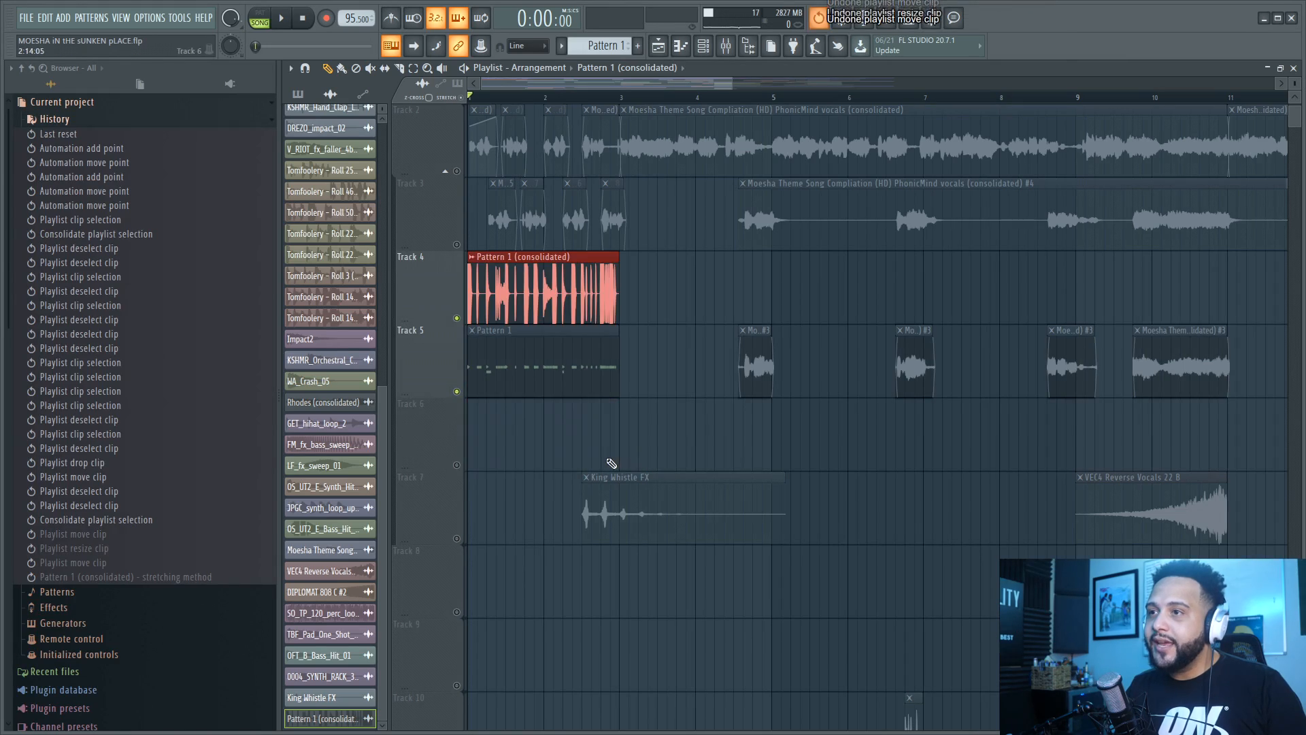
pyautogui.hotkey('ctrl', 'alt', 'z')
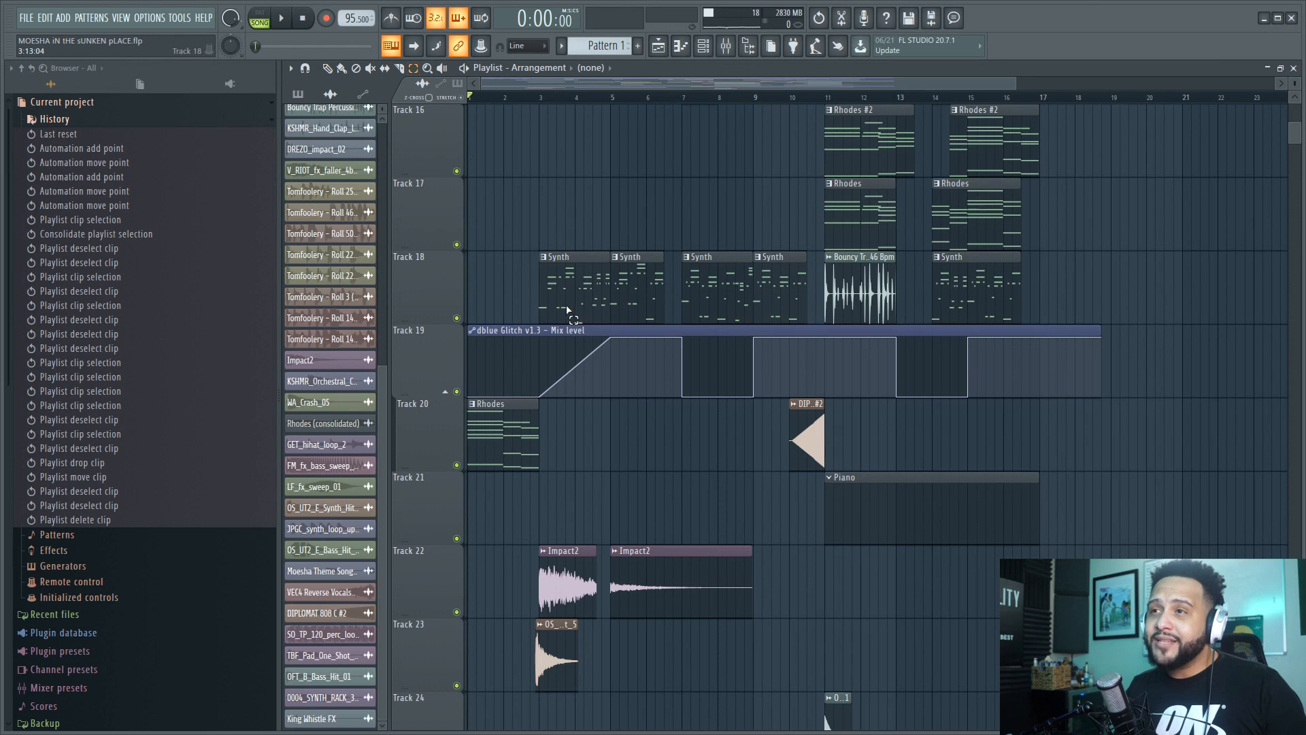
# - Audition the soloed Track 18 from bar 3 and extend its second Synth clip to bar 7
pyautogui.keyDown('ctrl'); pyautogui.click(562, 270); pyautogui.keyUp('ctrl')
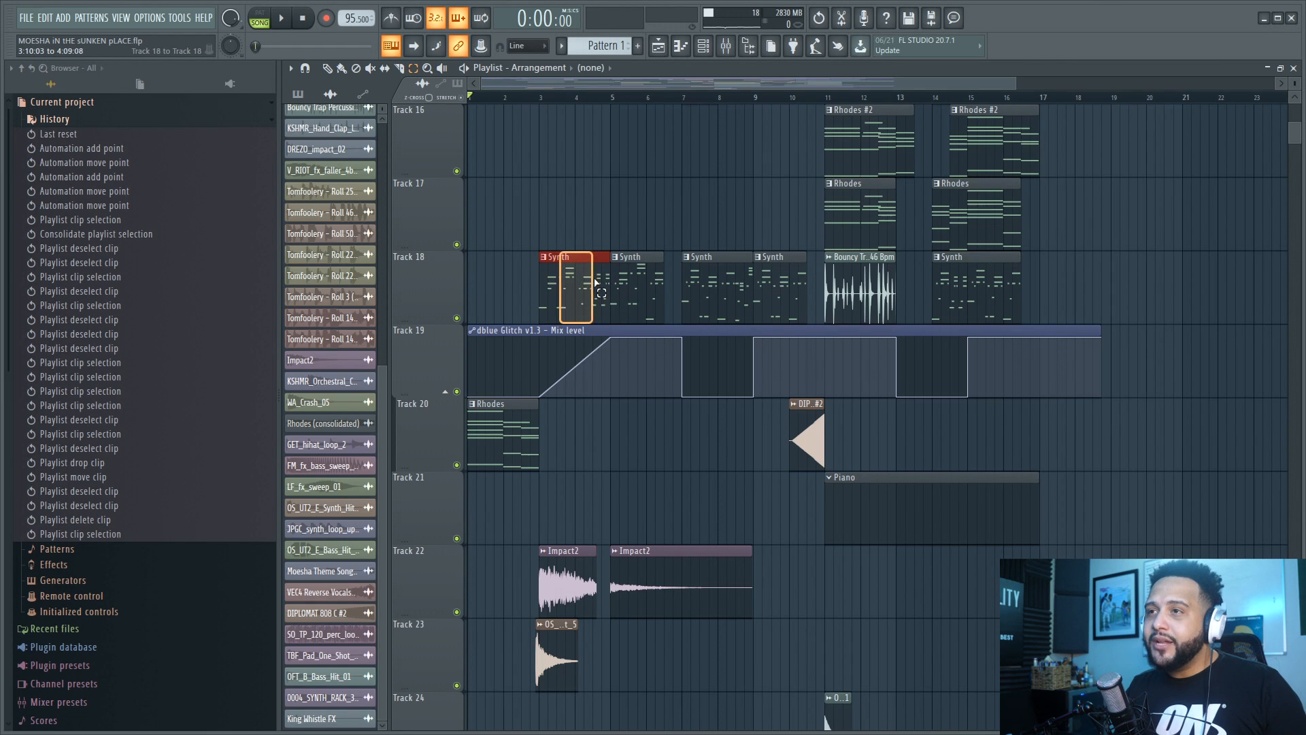
pyautogui.rightClick(457, 318)
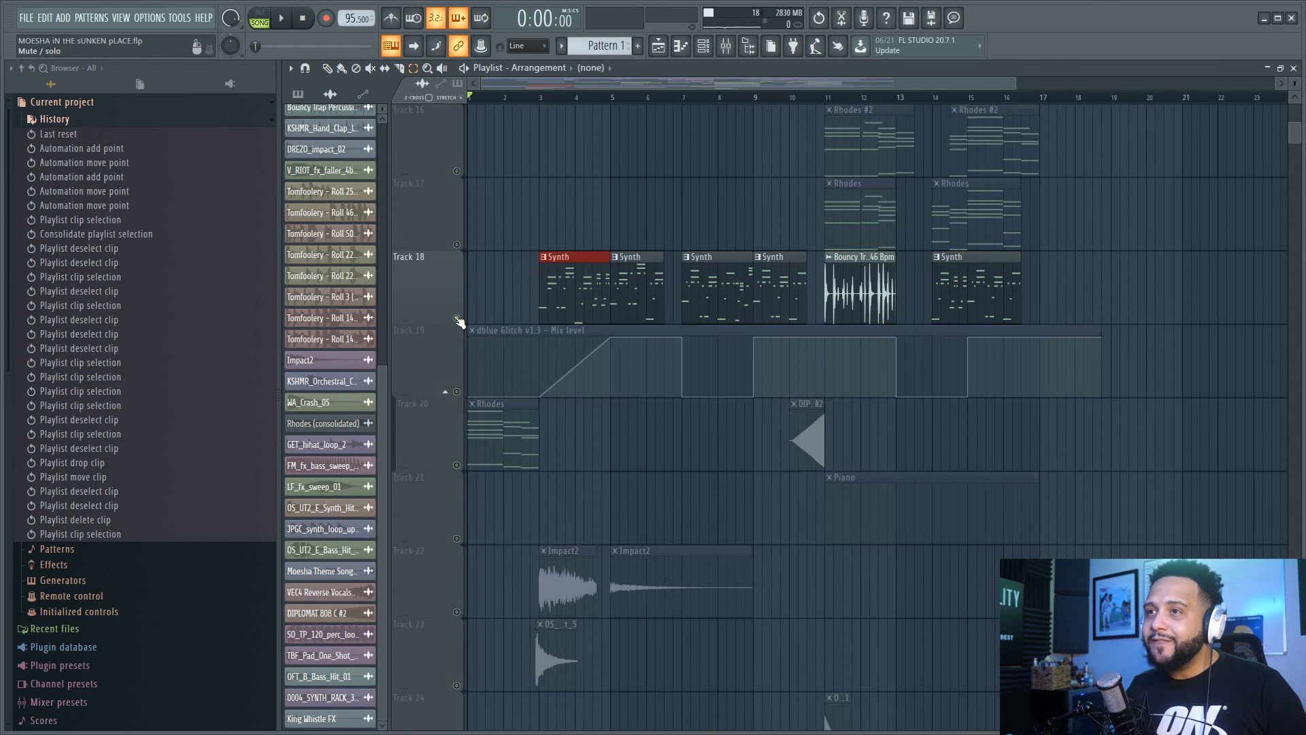
pyautogui.click(543, 99)
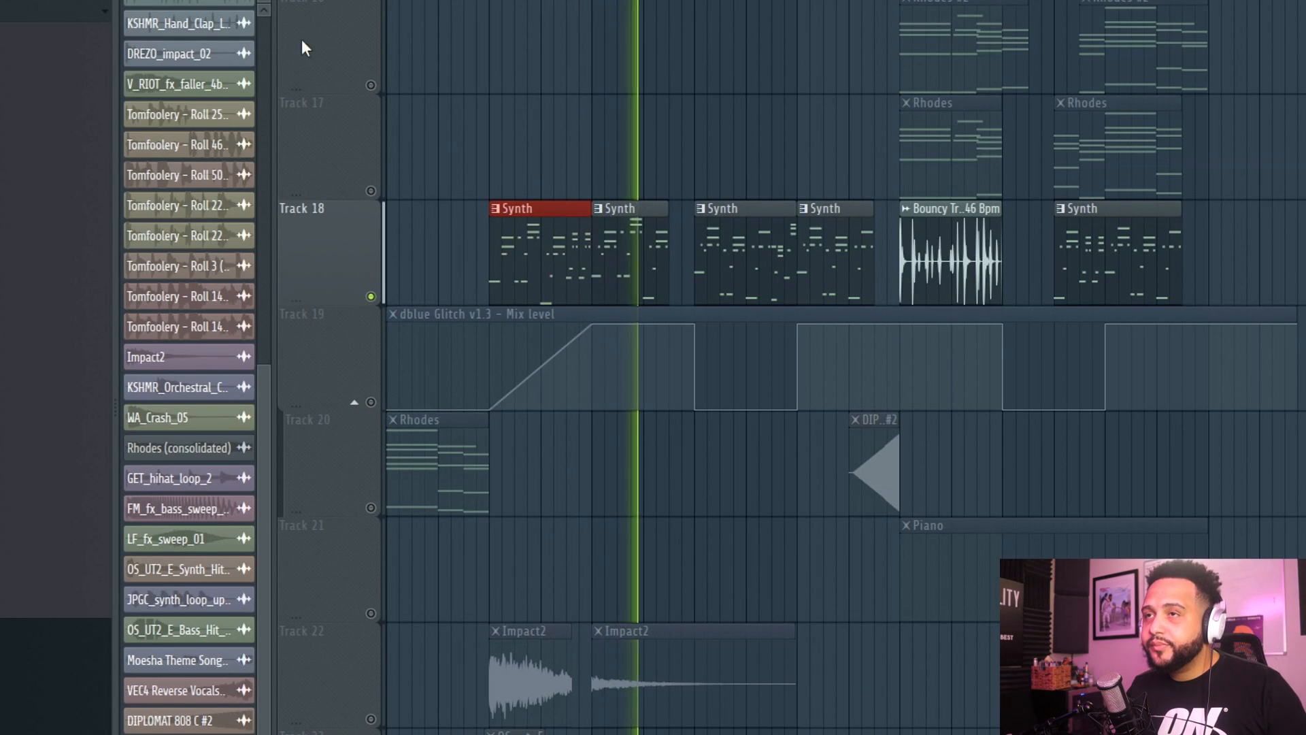
pyautogui.moveTo(668, 214); pyautogui.dragTo(695, 217)
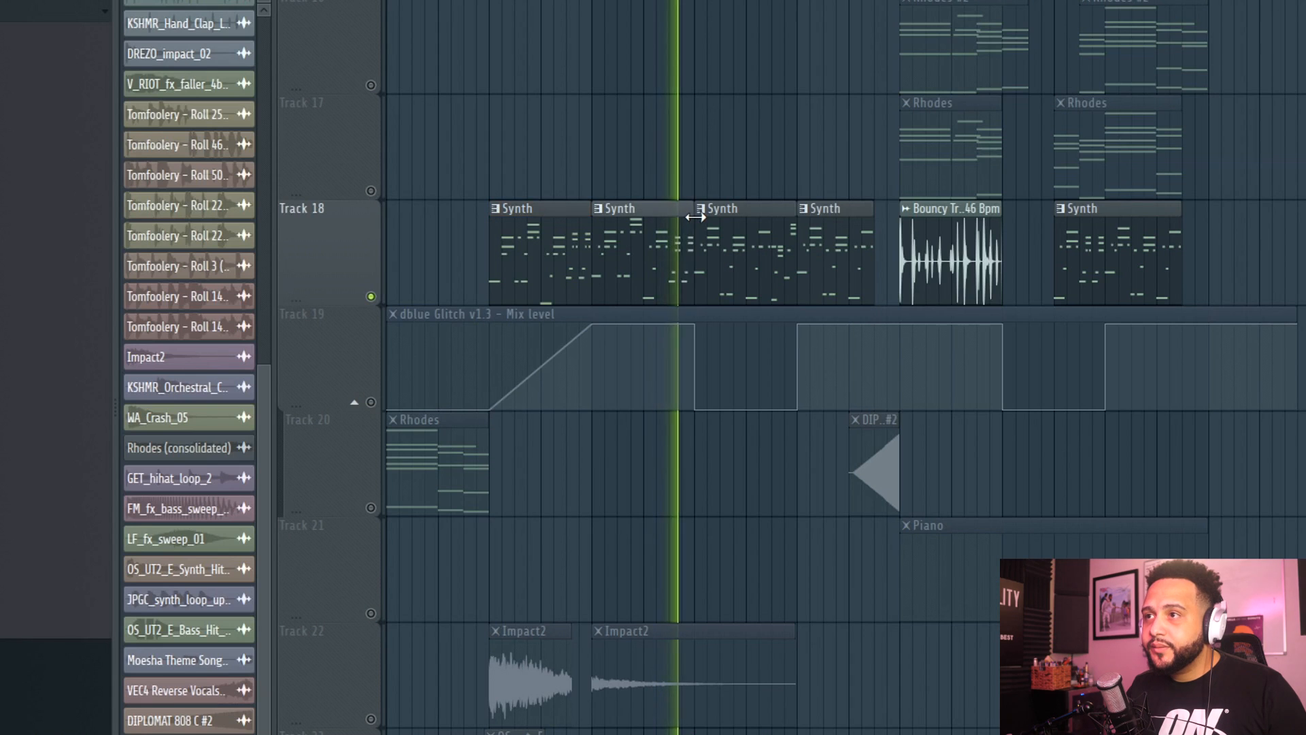
pyautogui.press('space')
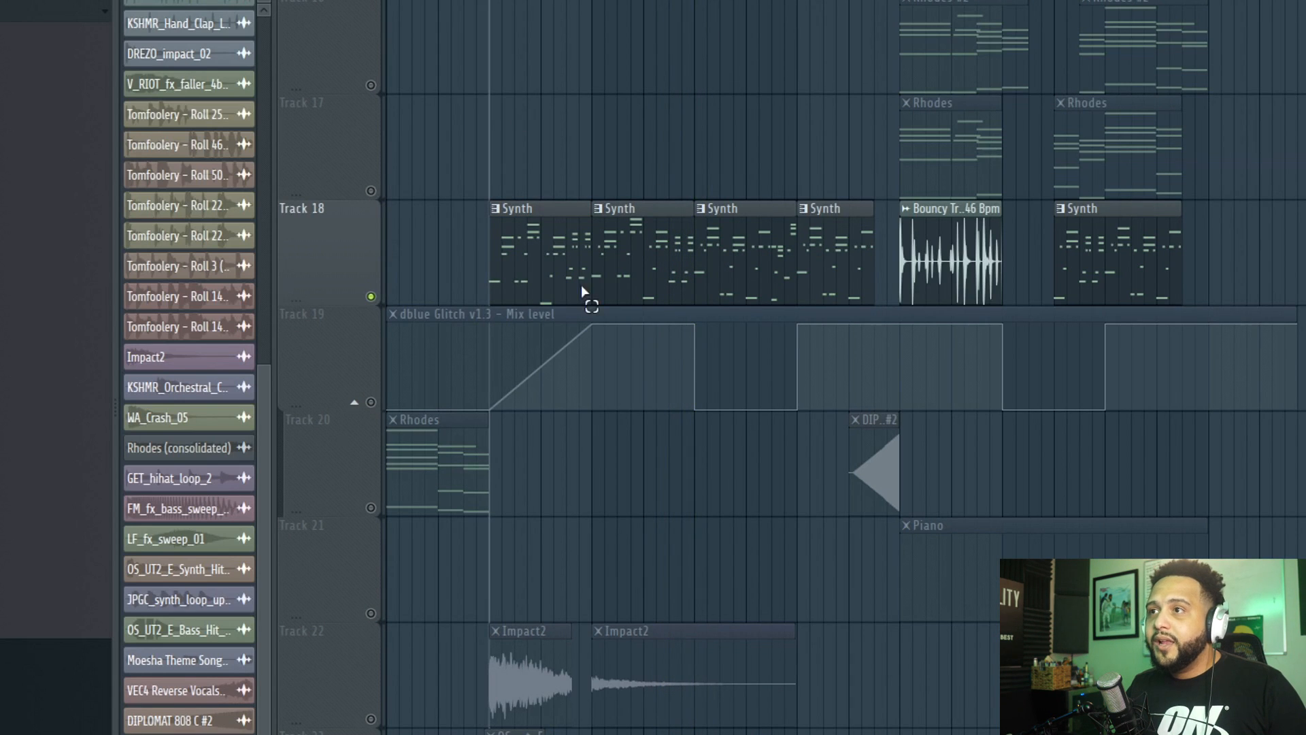
# - Consolidate the first two Synth clips on Track 18 into a single audio clip
pyautogui.moveTo(535, 240); pyautogui.dragTo(655, 264)
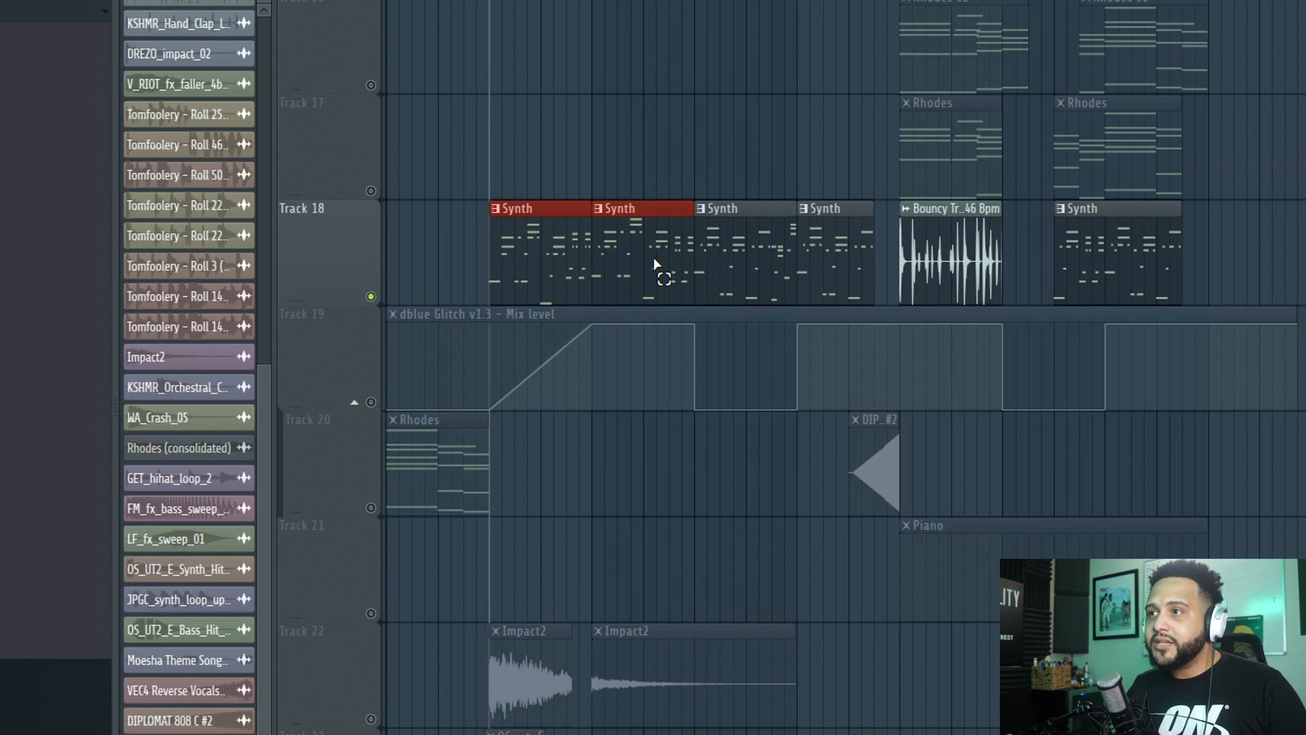
pyautogui.keyDown('ctrl'); pyautogui.click(639, 242); pyautogui.keyUp('ctrl')
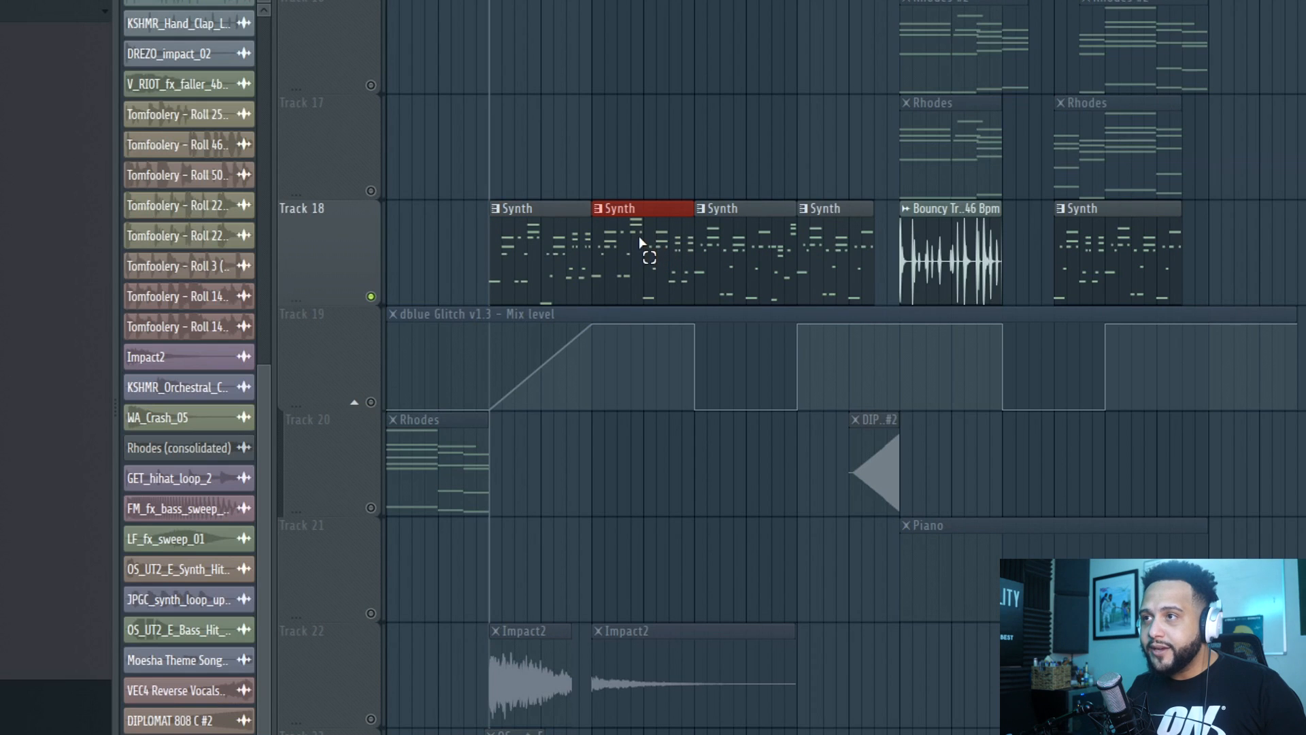
pyautogui.moveTo(524, 248); pyautogui.dragTo(635, 250)
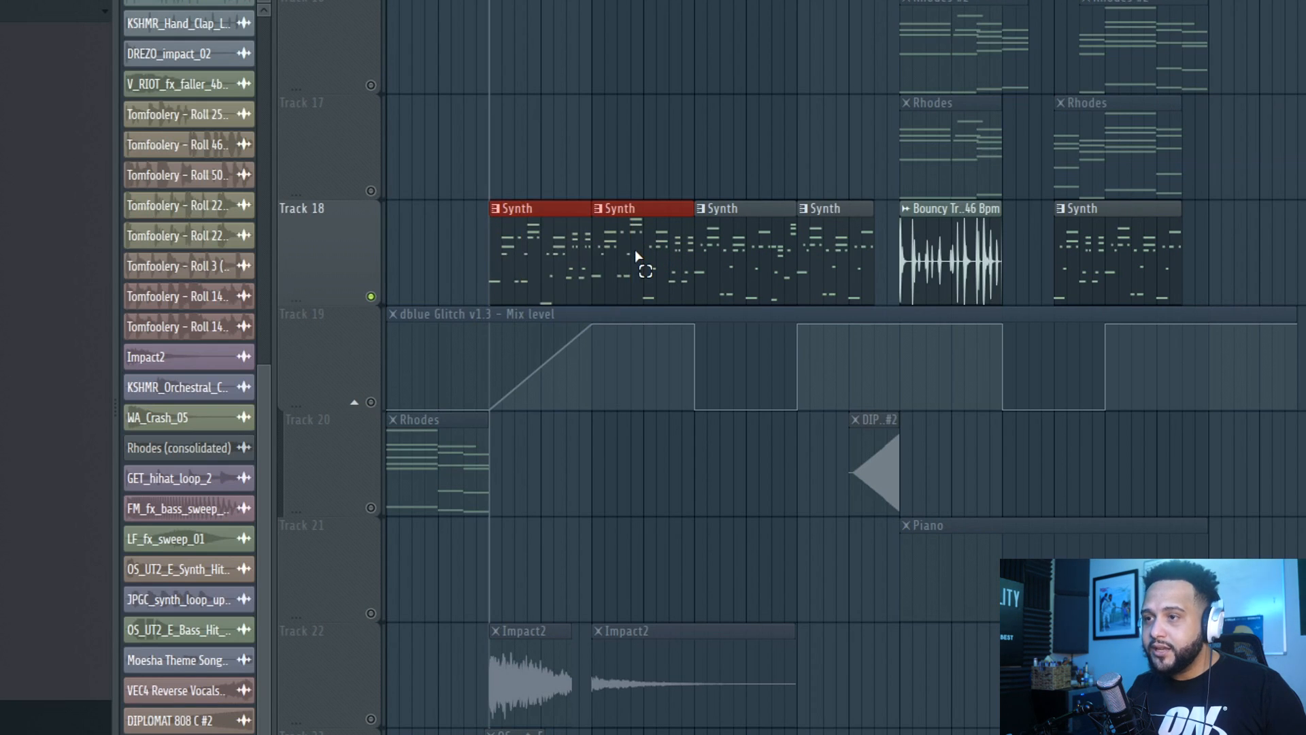
pyautogui.hotkey('ctrl', 'alt', 'c')
pyautogui.click(808, 655)
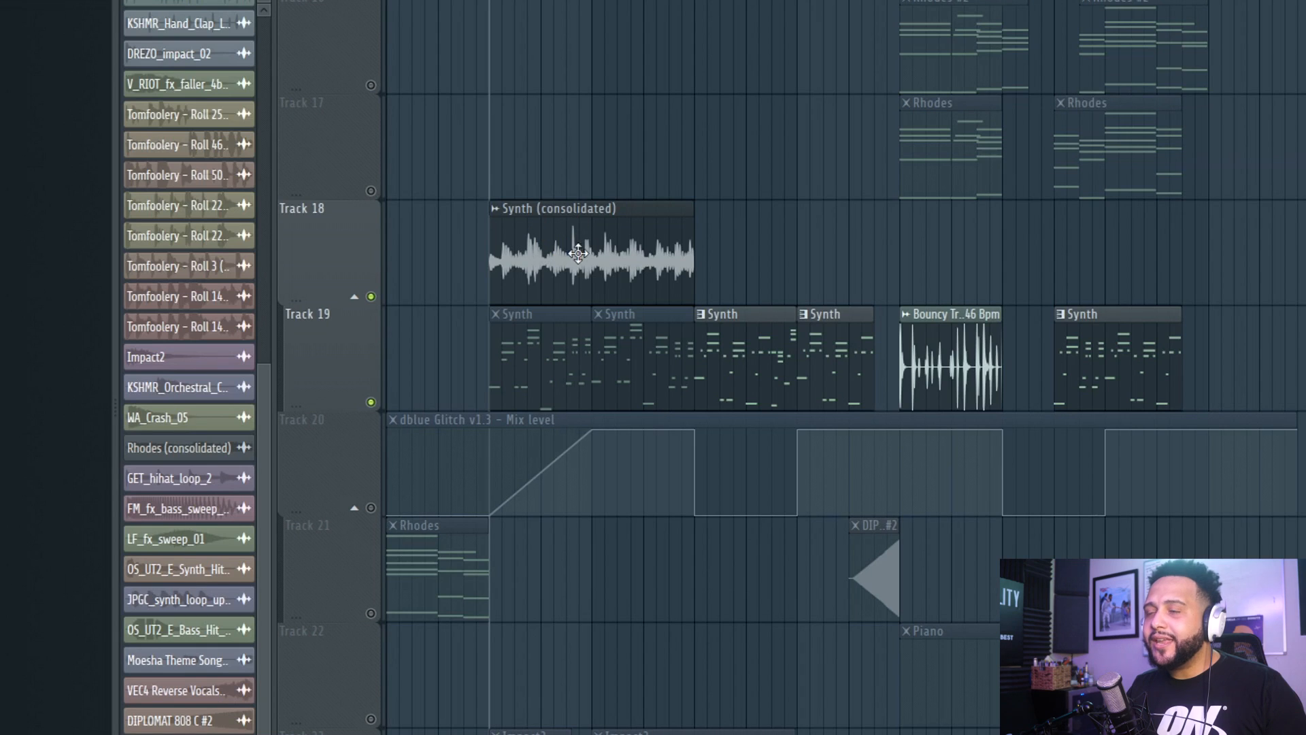
# - Set the consolidated Synth clip's time-stretching mode to Stretch
pyautogui.doubleClick(569, 294)
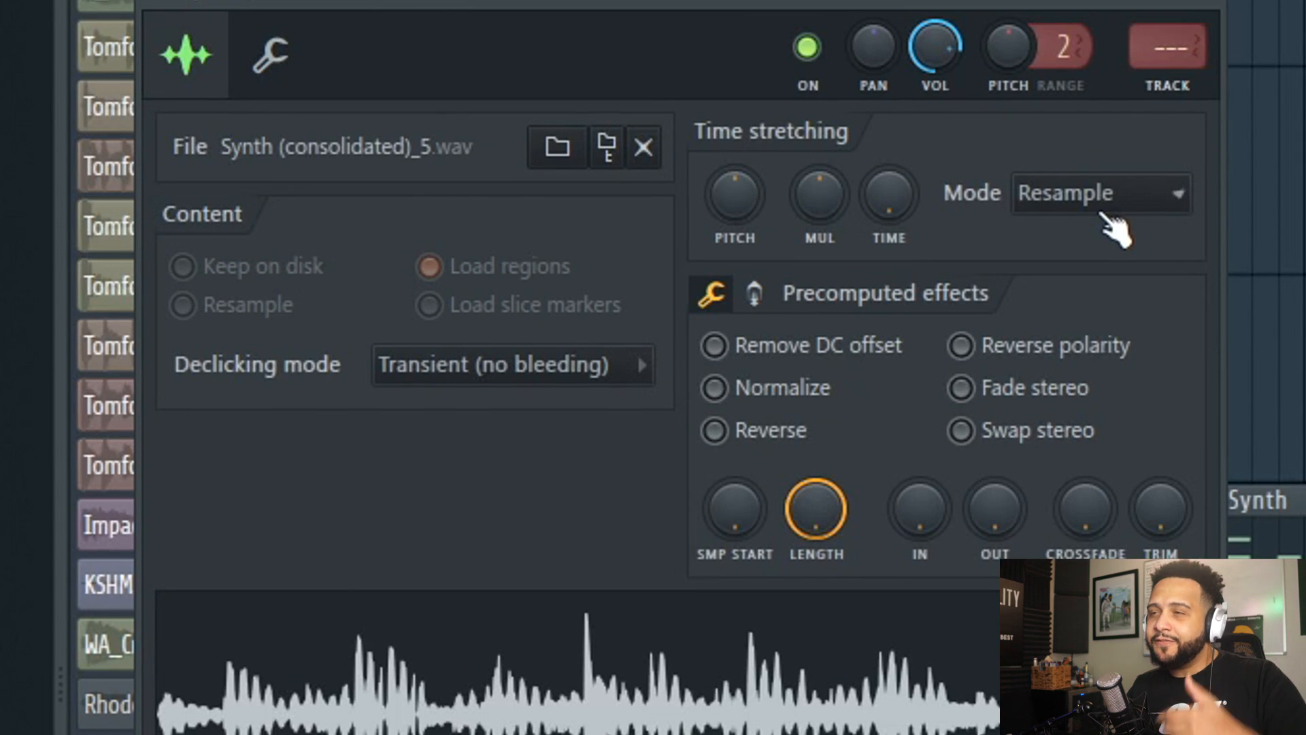
pyautogui.click(960, 185)
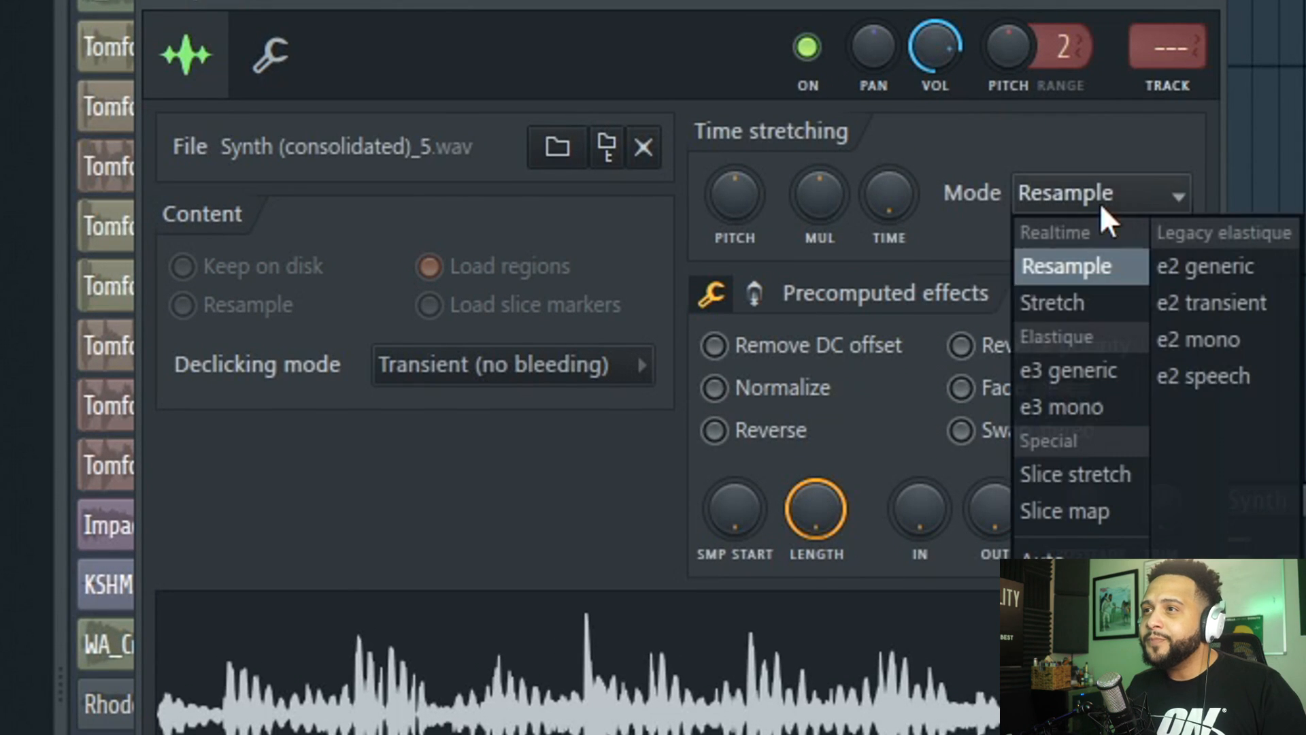
pyautogui.click(1107, 299)
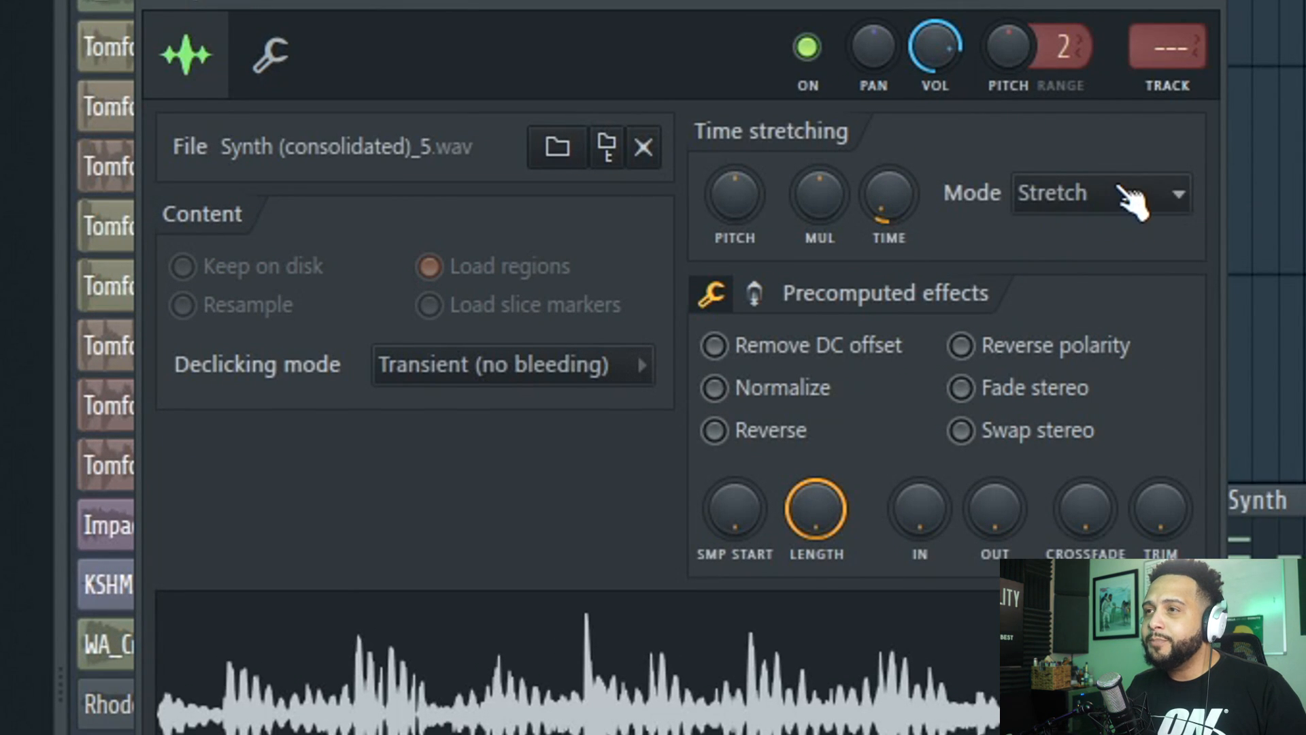
# - Set the consolidated Synth clip's pitch range to 6, turn its pitch down, and close its channel settings
pyautogui.moveTo(1067, 47); pyautogui.dragTo(1067, 28)
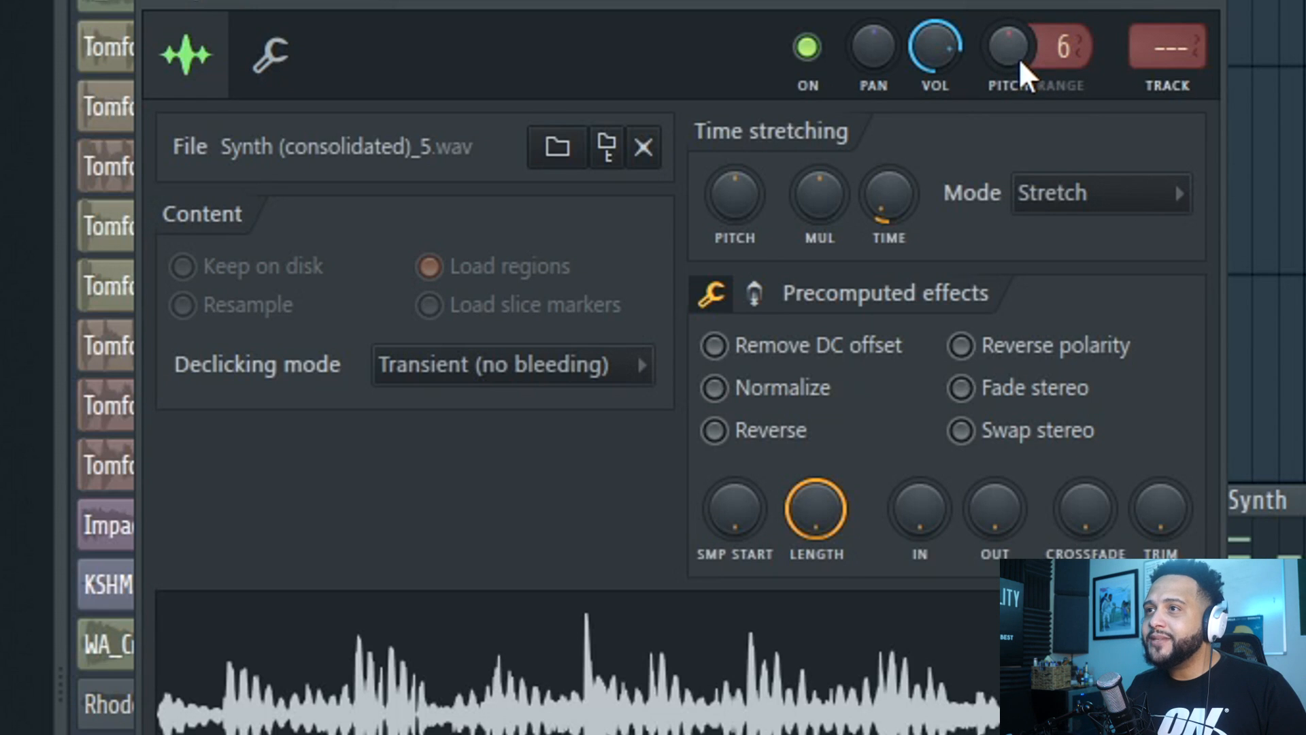
pyautogui.moveTo(1011, 56); pyautogui.dragTo(1011, 21)
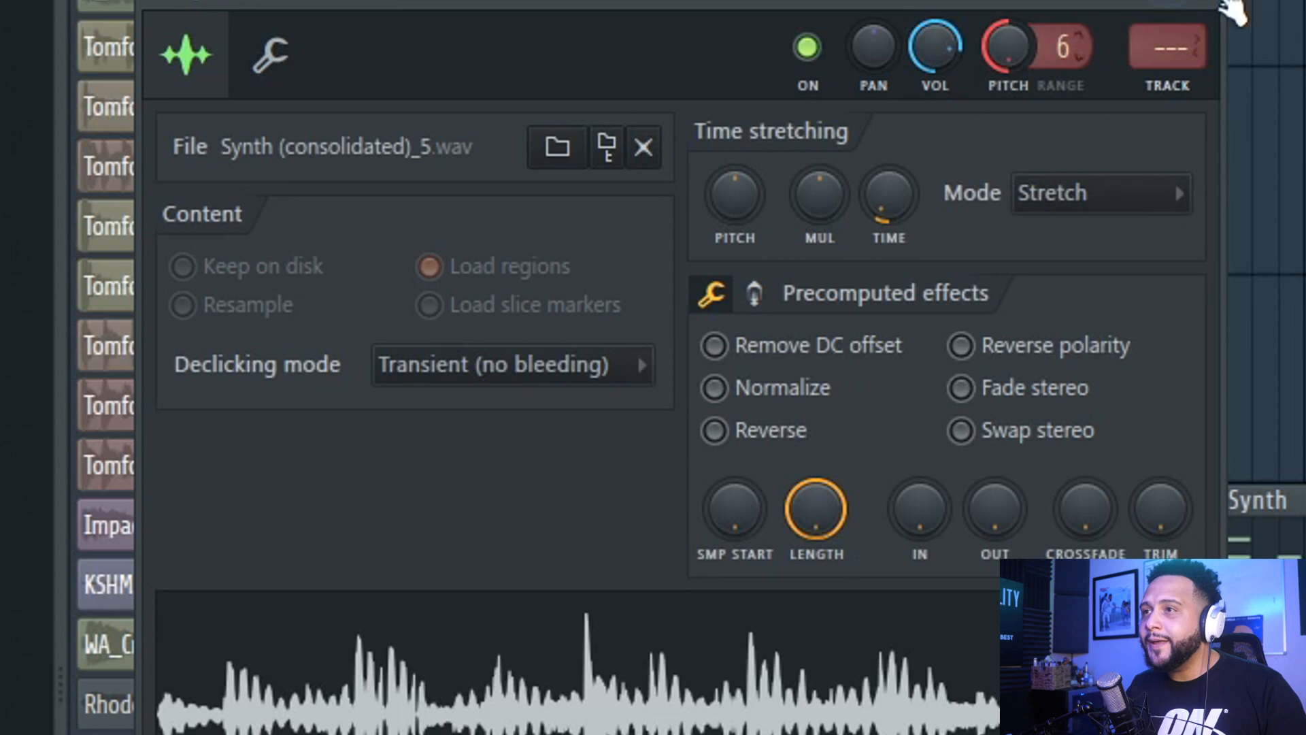
pyautogui.click(1233, 9)
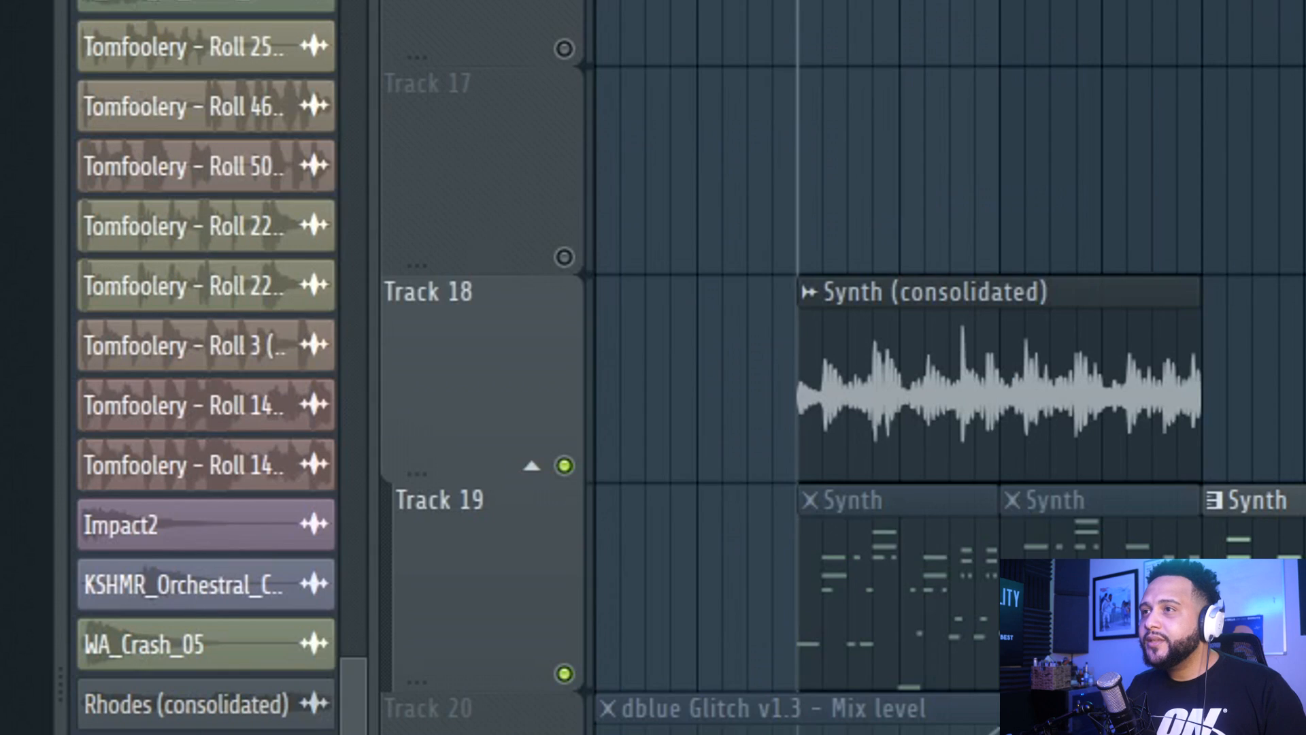
# - Audition the consolidated Synth clip on Track 18 from bar 3
pyautogui.doubleClick(907, 367)
pyautogui.press('Escape')
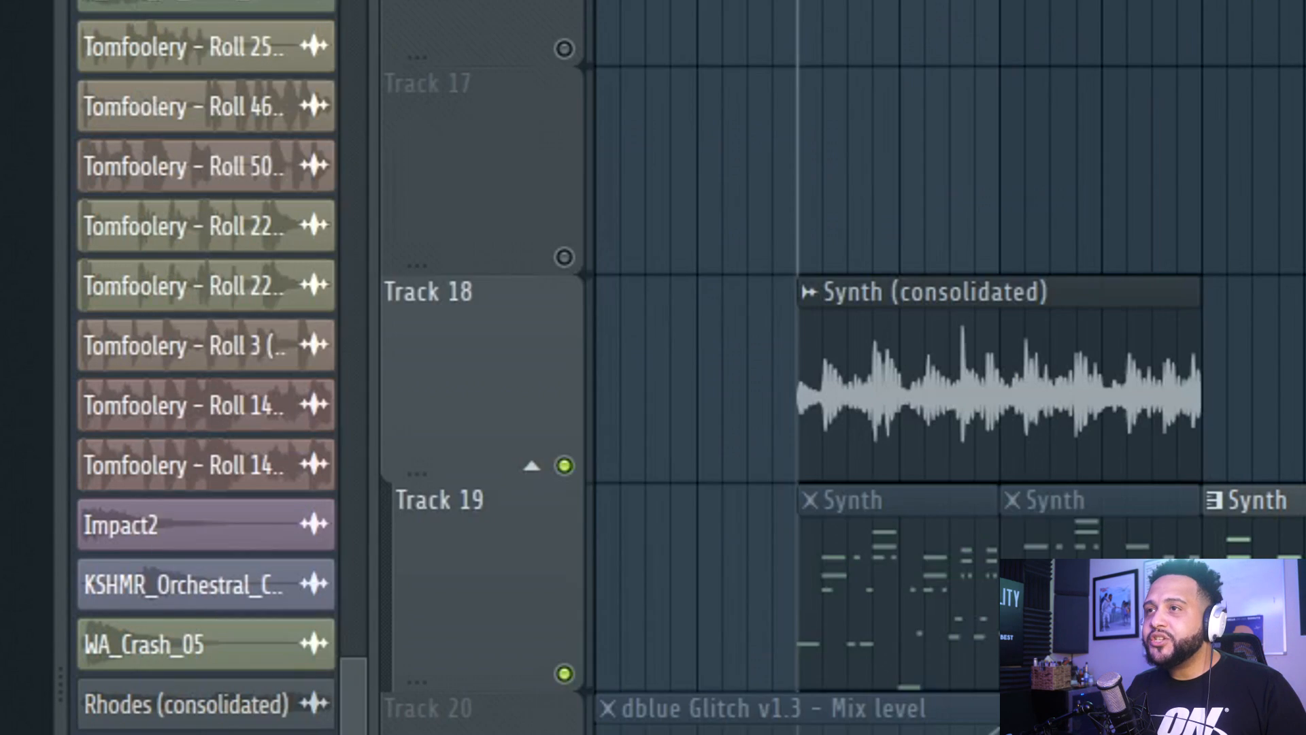
pyautogui.press('space')
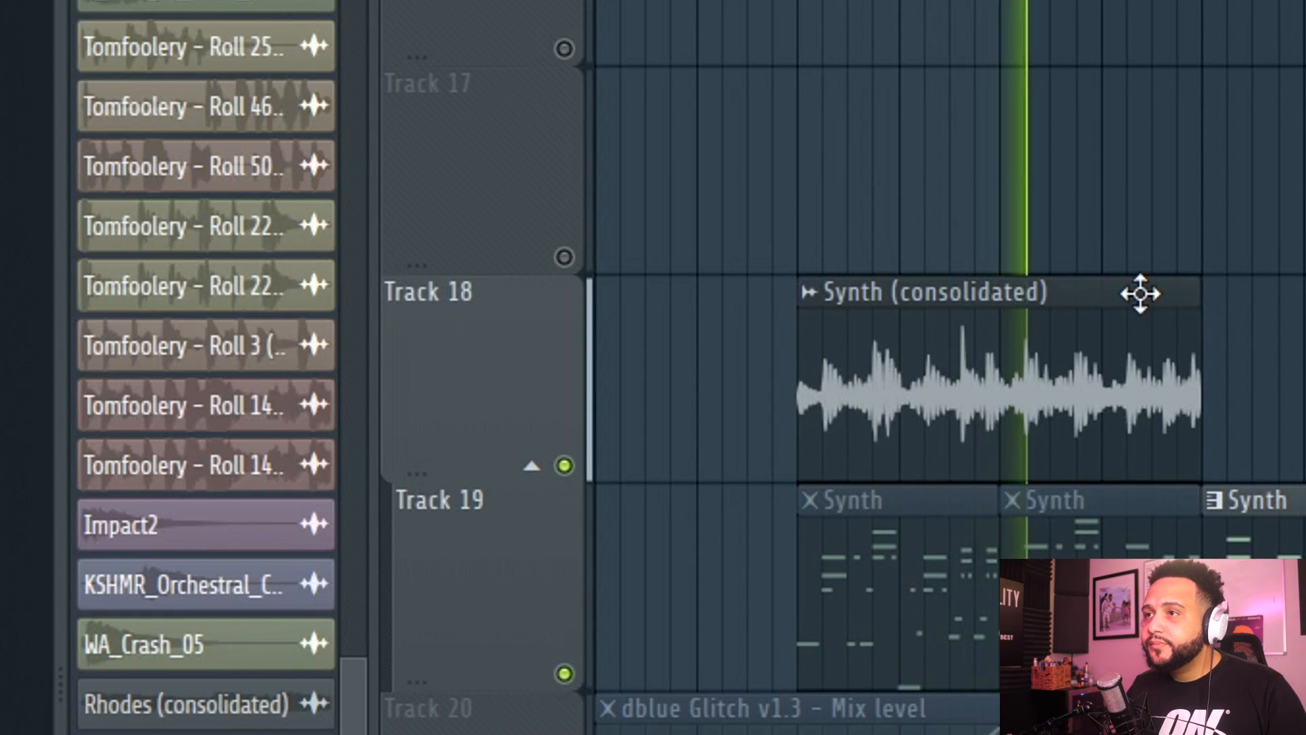
pyautogui.press('space')
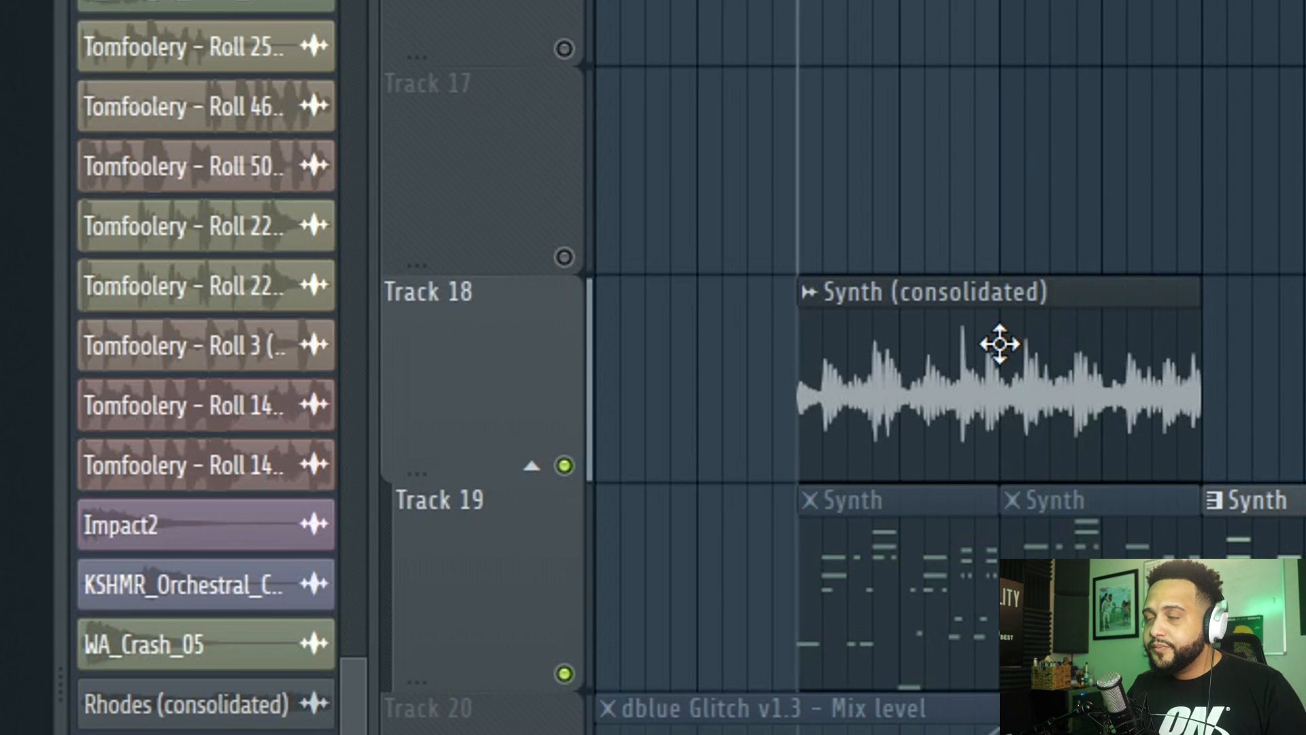
# - Raise and lower the consolidated Synth clip's channel pitch during playback, leaving it turned down, and close its channel settings
pyautogui.doubleClick(1014, 337)
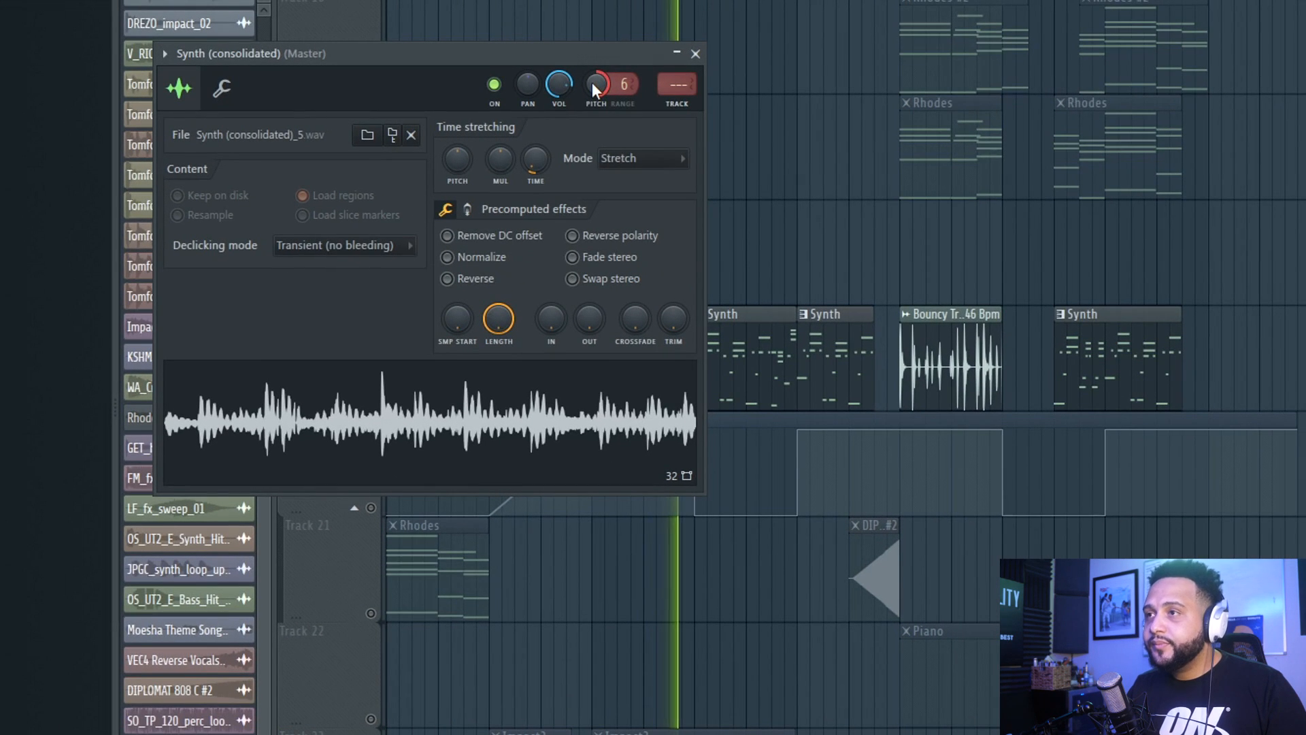
pyautogui.moveTo(592, 80); pyautogui.dragTo(592, 102)
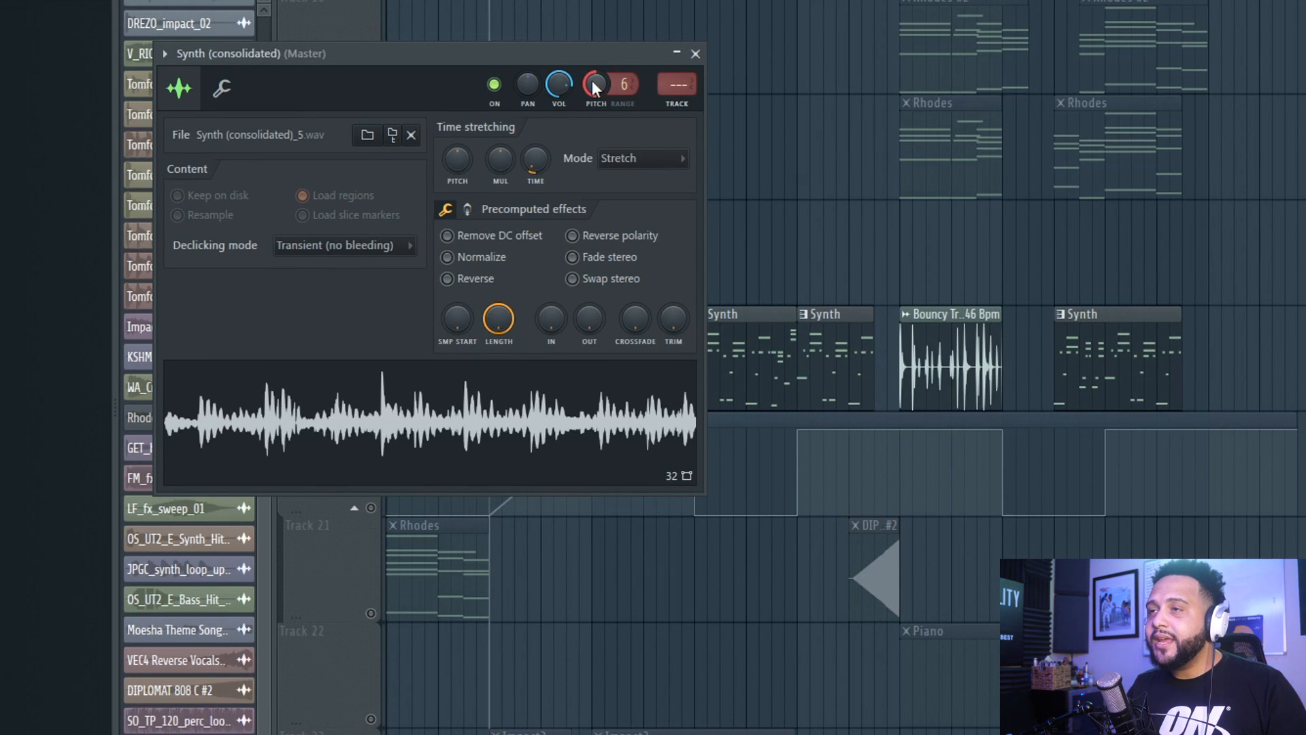
pyautogui.press('Escape')
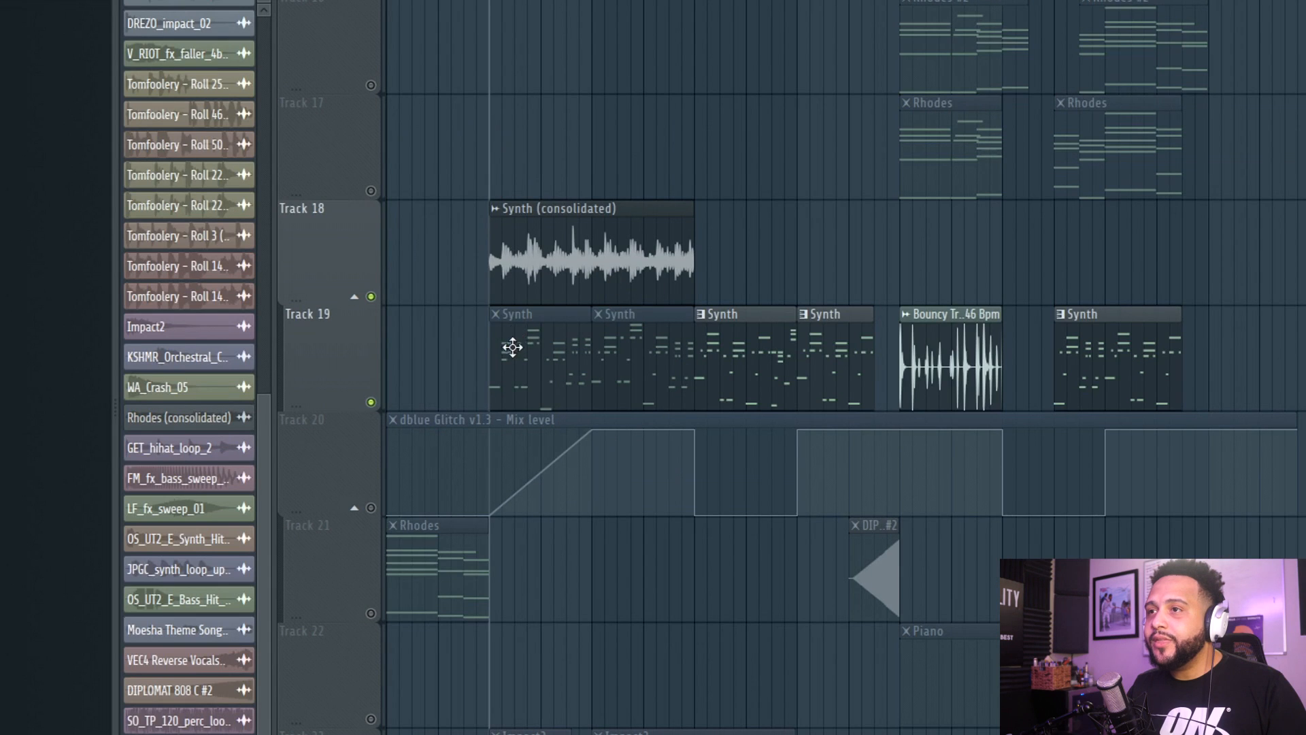
# - Move the two muted Synth pattern clips to Track 17 at bars 1 and 3, and the consolidated Synth clip to bar 5
pyautogui.moveTo(539, 345); pyautogui.dragTo(435, 133)
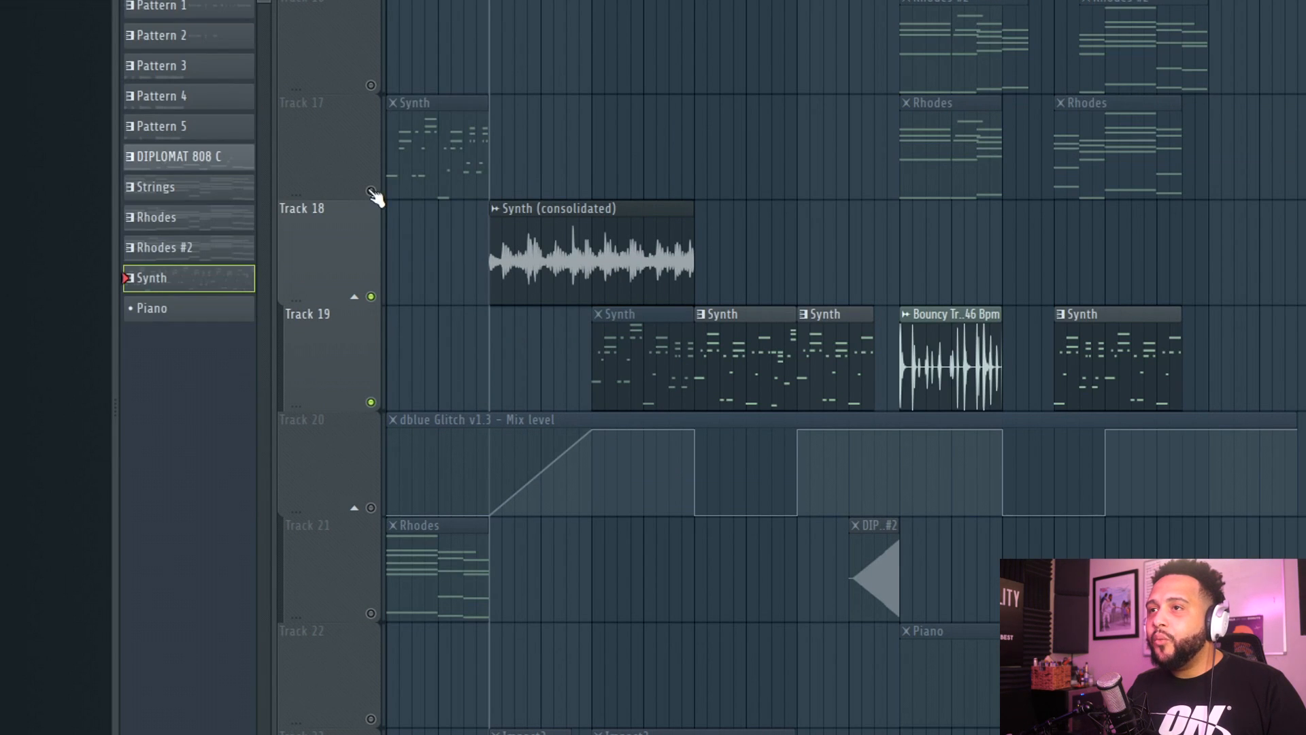
pyautogui.moveTo(544, 239); pyautogui.dragTo(647, 262)
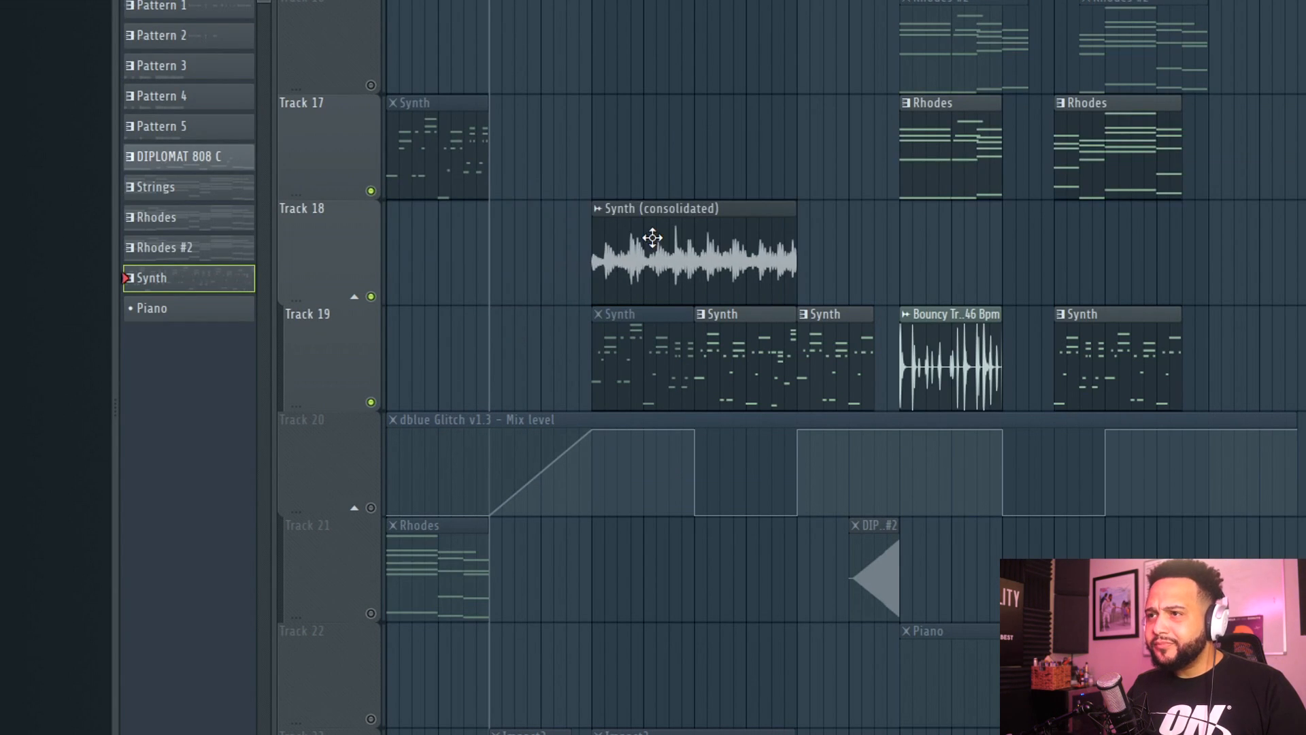
pyautogui.moveTo(664, 396); pyautogui.dragTo(542, 111)
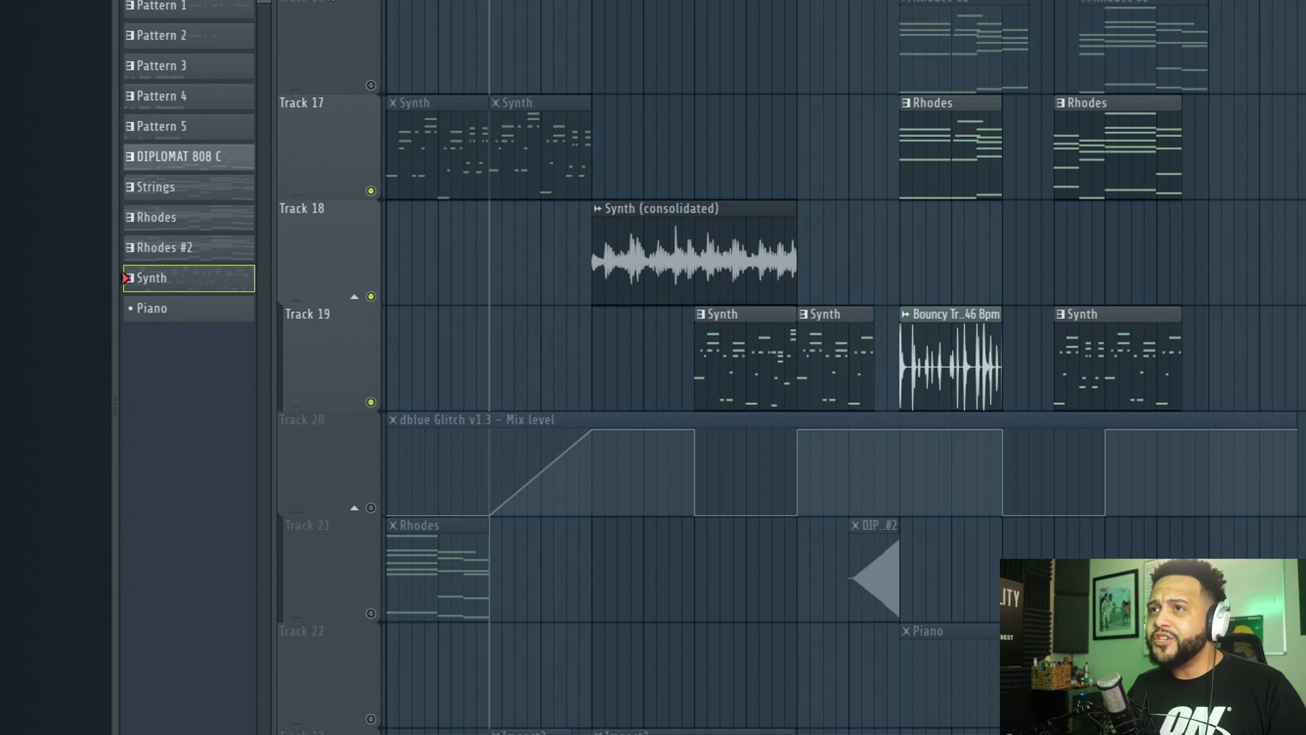
# - Unmute the two Synth clips on Track 17 and solo Tracks 17 and 18 together
pyautogui.moveTo(434, 139); pyautogui.dragTo(571, 137)
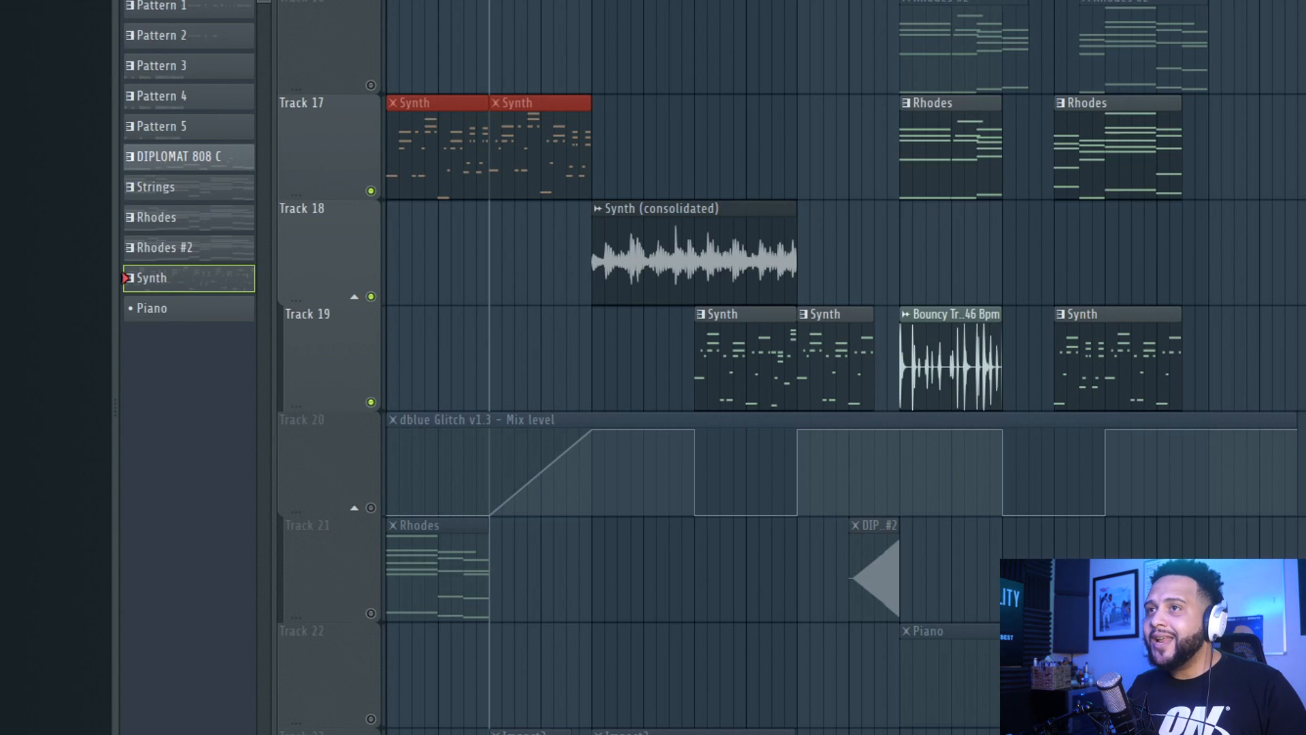
pyautogui.moveTo(448, 148); pyautogui.dragTo(553, 149)
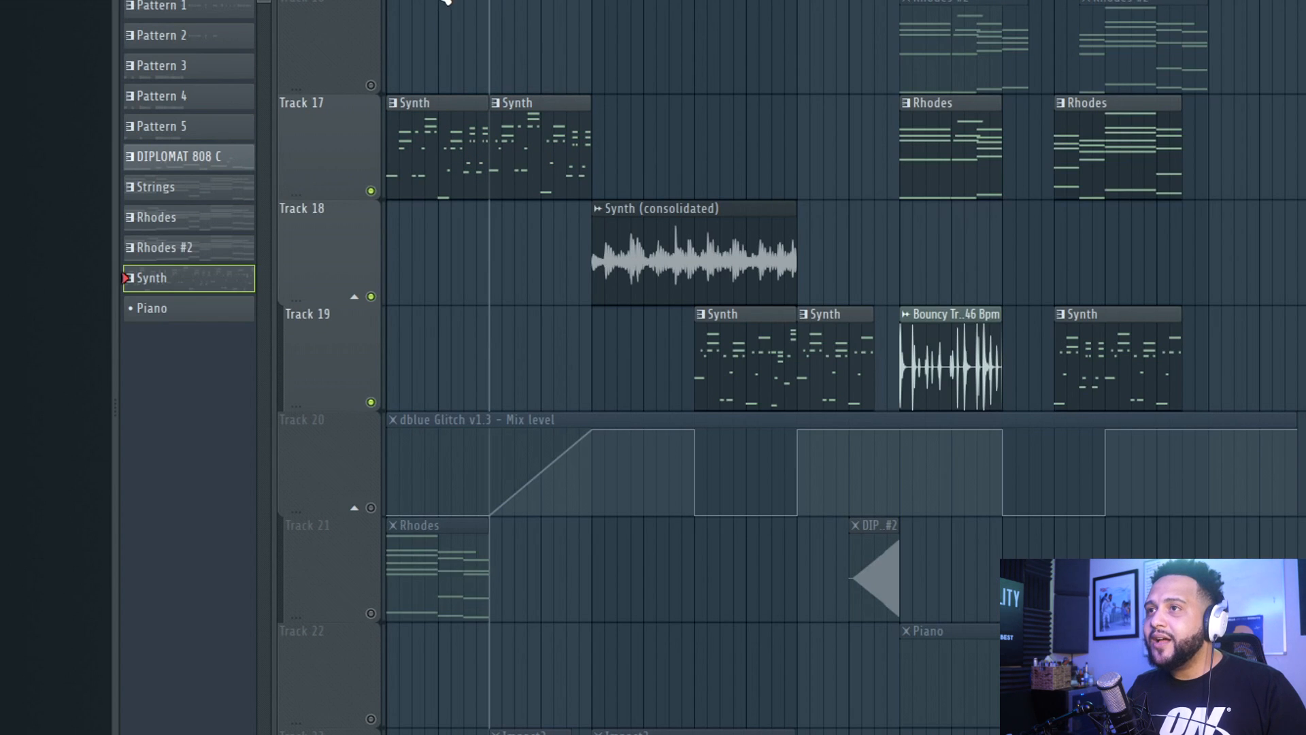
pyautogui.rightClick(374, 295)
pyautogui.click(374, 192)
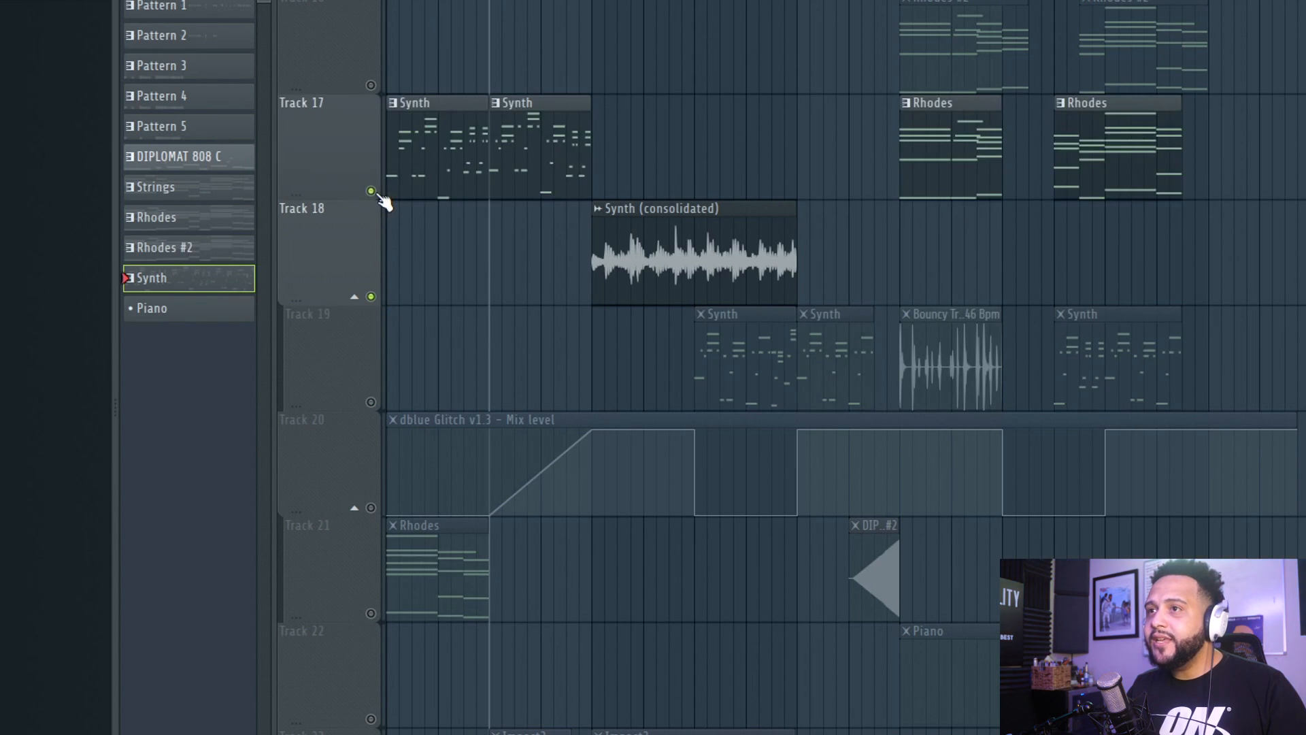
# - Play the arrangement from bar 1 to compare the original Synth clips with the pitched-down consolidated clip
pyautogui.press('space')
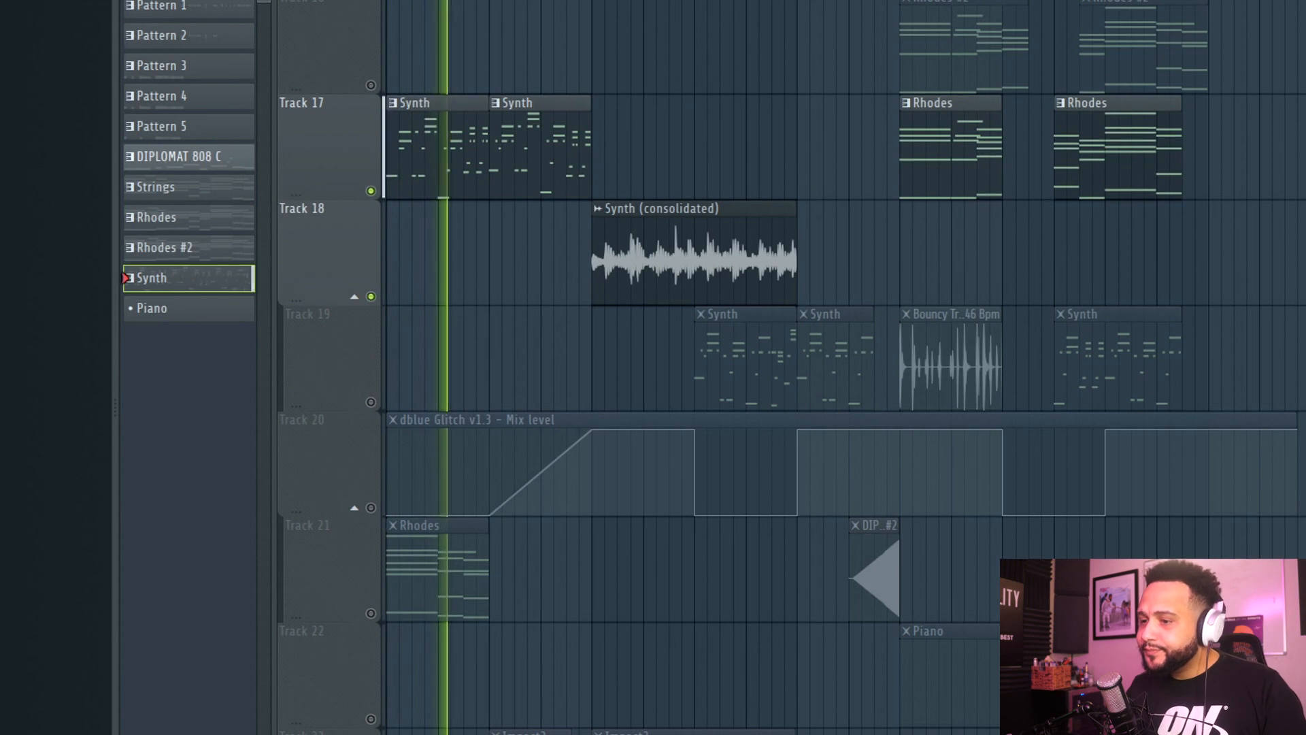
pyautogui.scroll(-2, 578, 60)
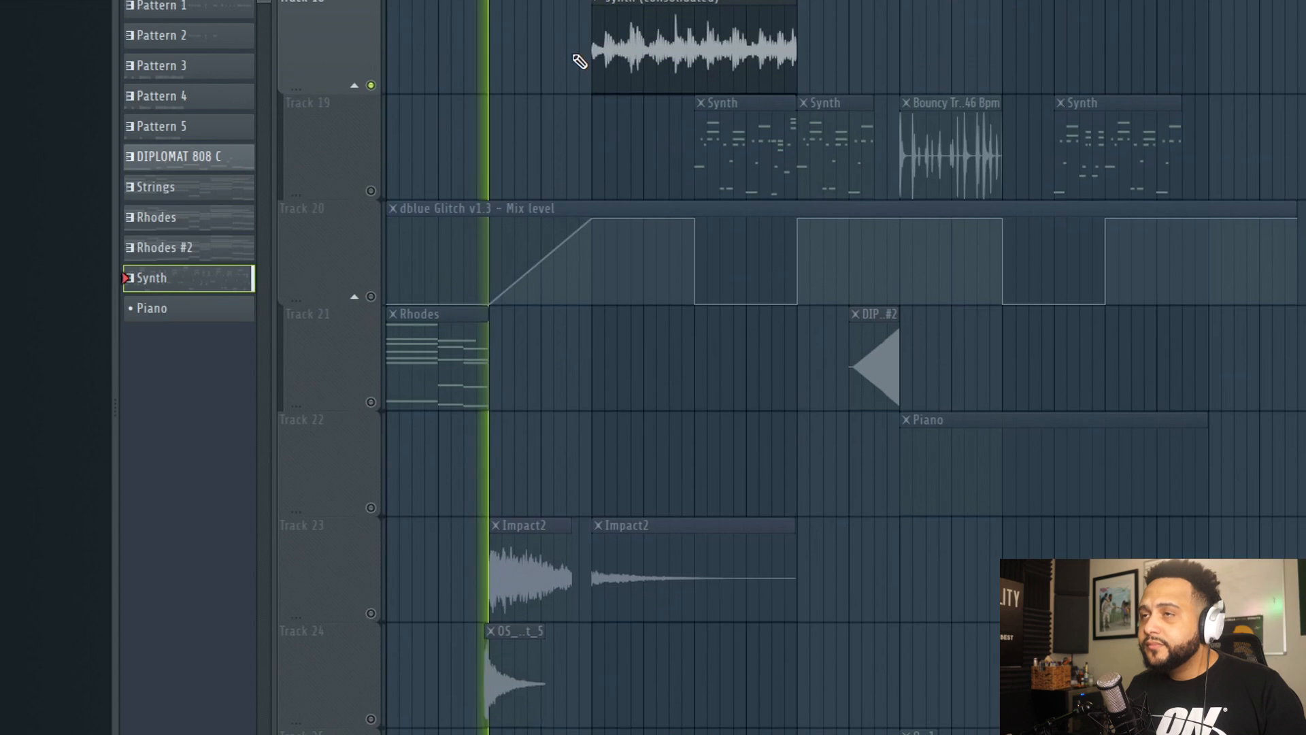
pyautogui.scroll(3, 578, 60)
pyautogui.scroll(-4, 578, 60)
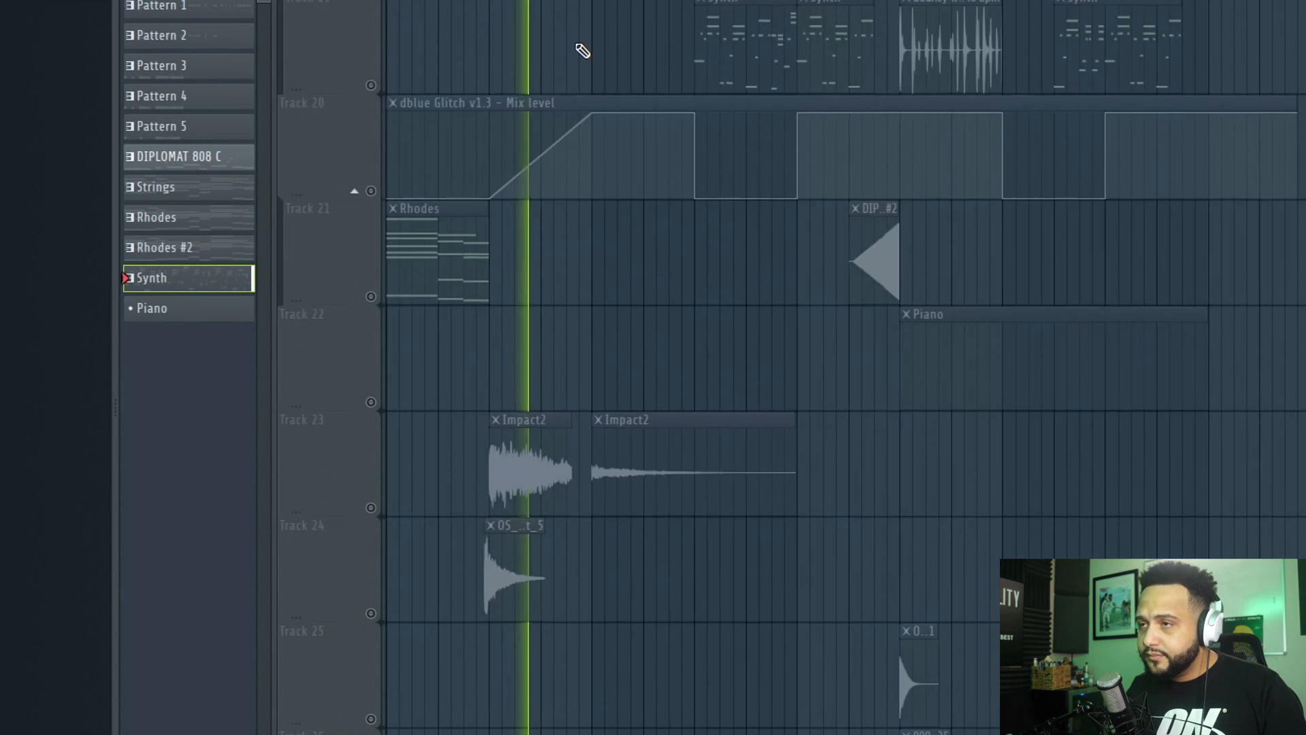
pyautogui.scroll(5, 582, 51)
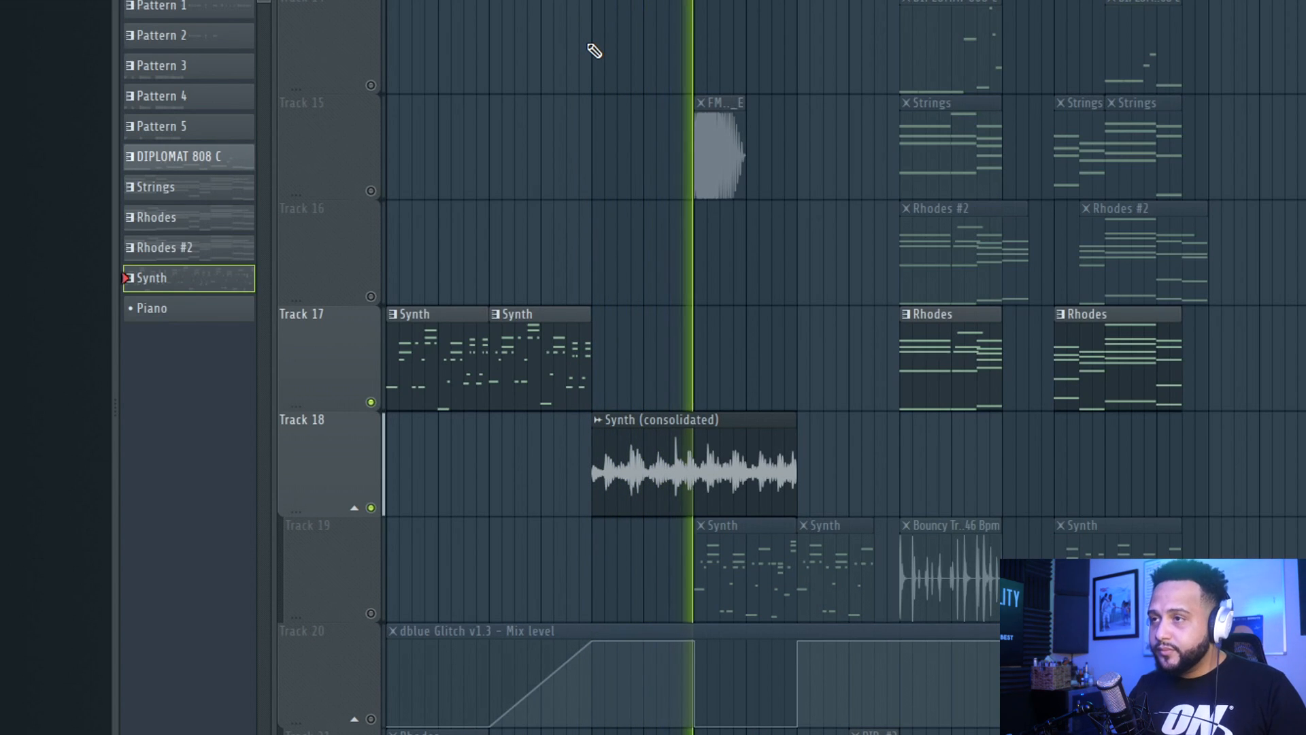
pyautogui.press('space')
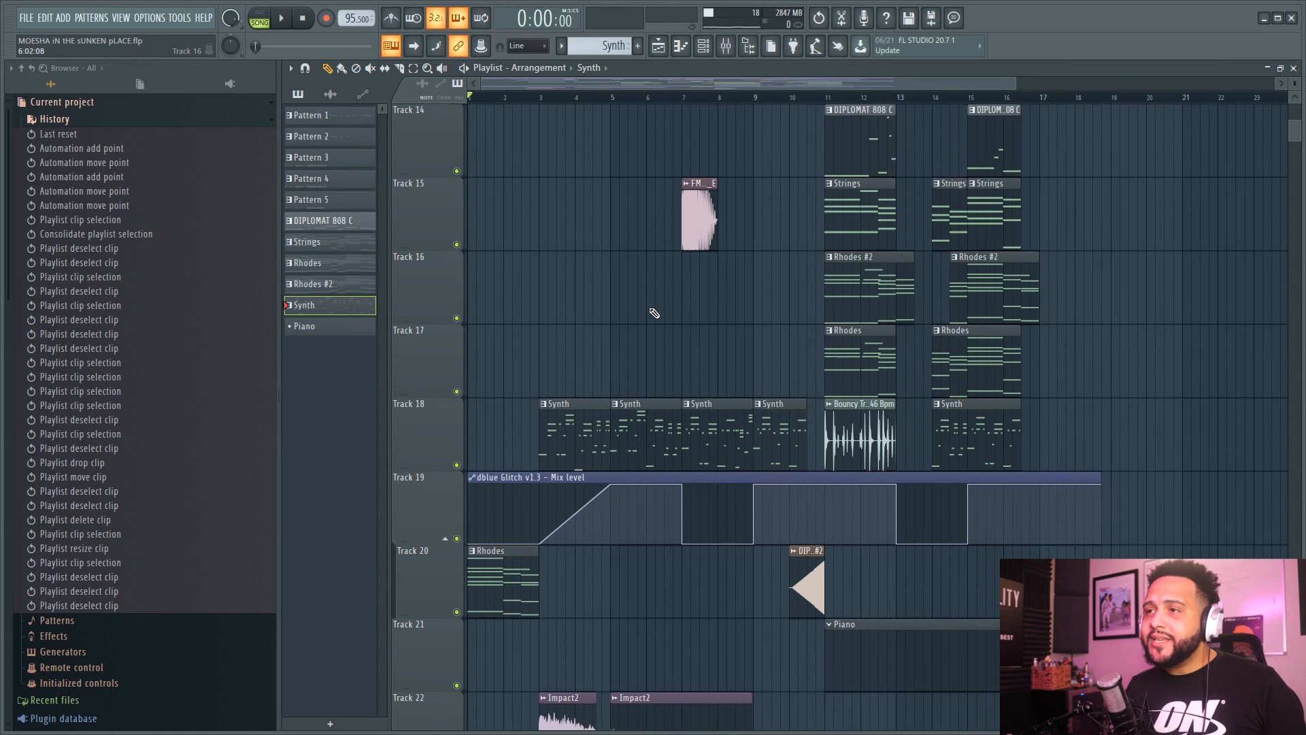
pyautogui.scroll(3, 654, 313)
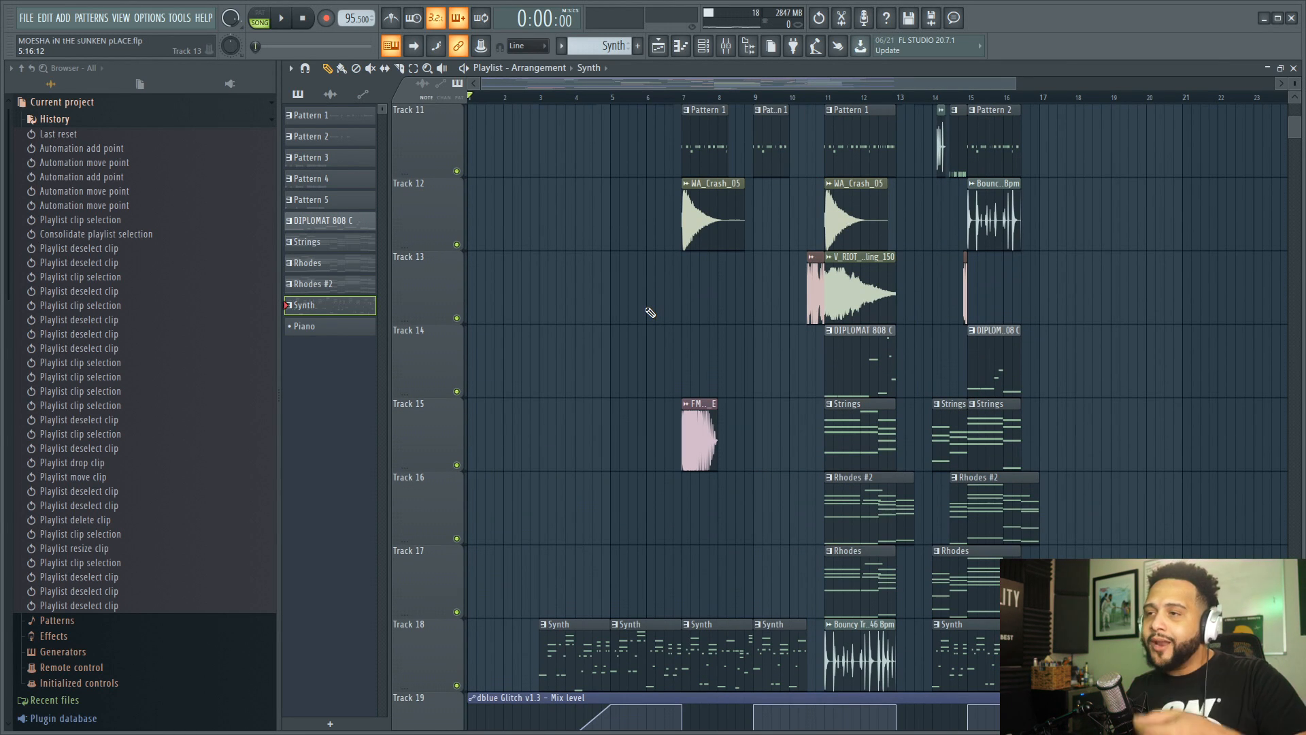
pyautogui.scroll(-10, 651, 313)
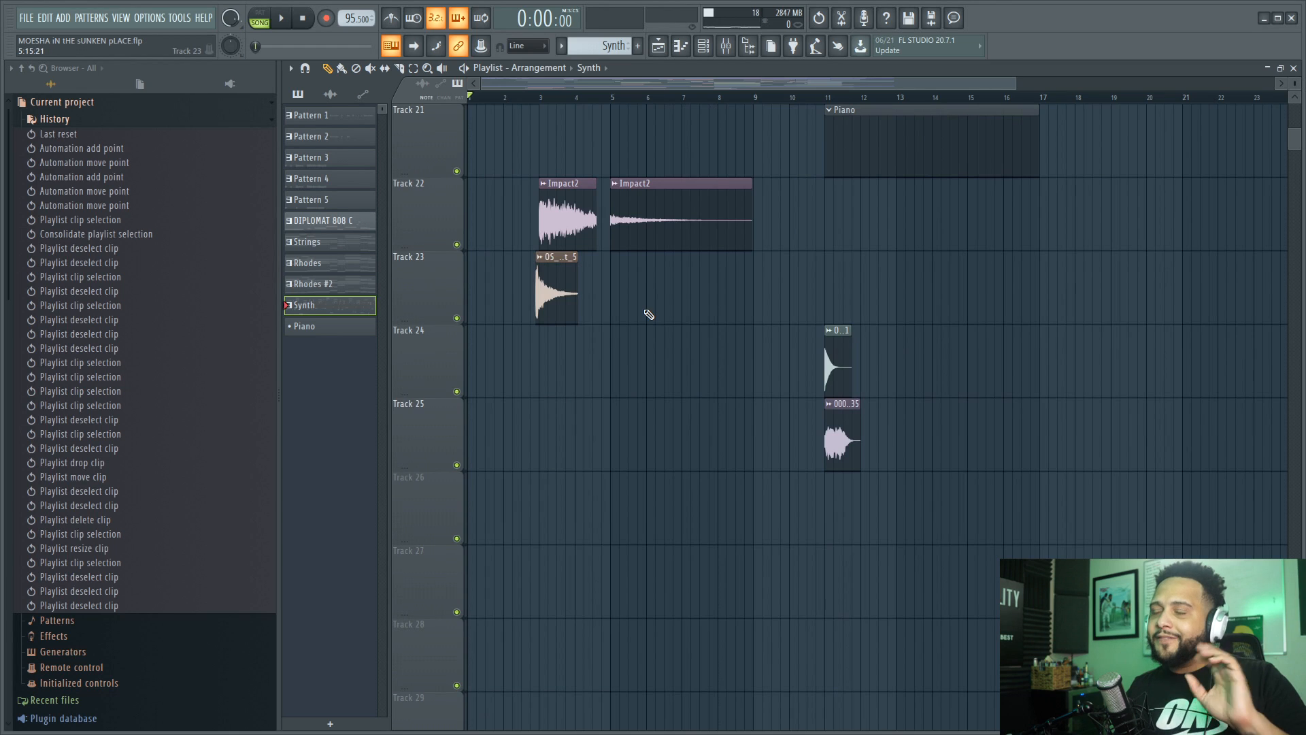
pyautogui.scroll(4, 650, 313)
# - Load Endless Smile into effect slot 3 of the Synth mixer track and turn up its intensity
pyautogui.click(745, 46)
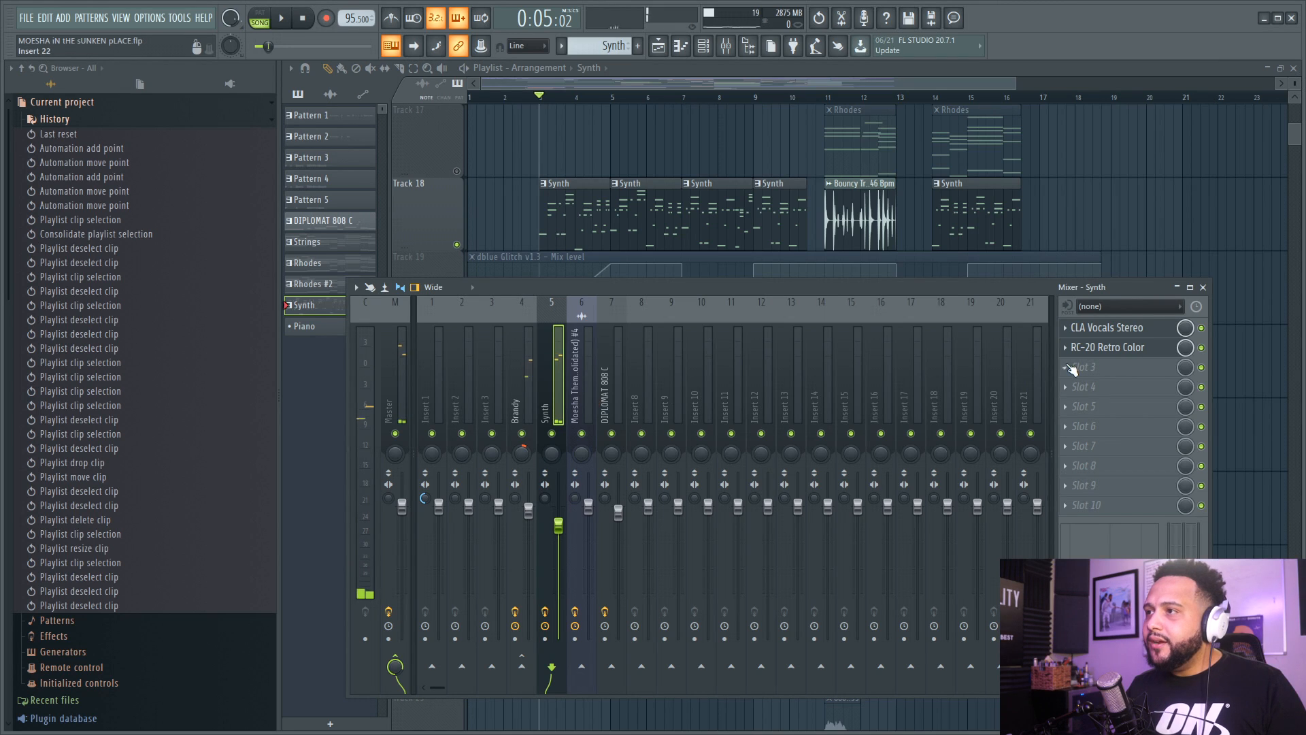
pyautogui.click(1070, 368)
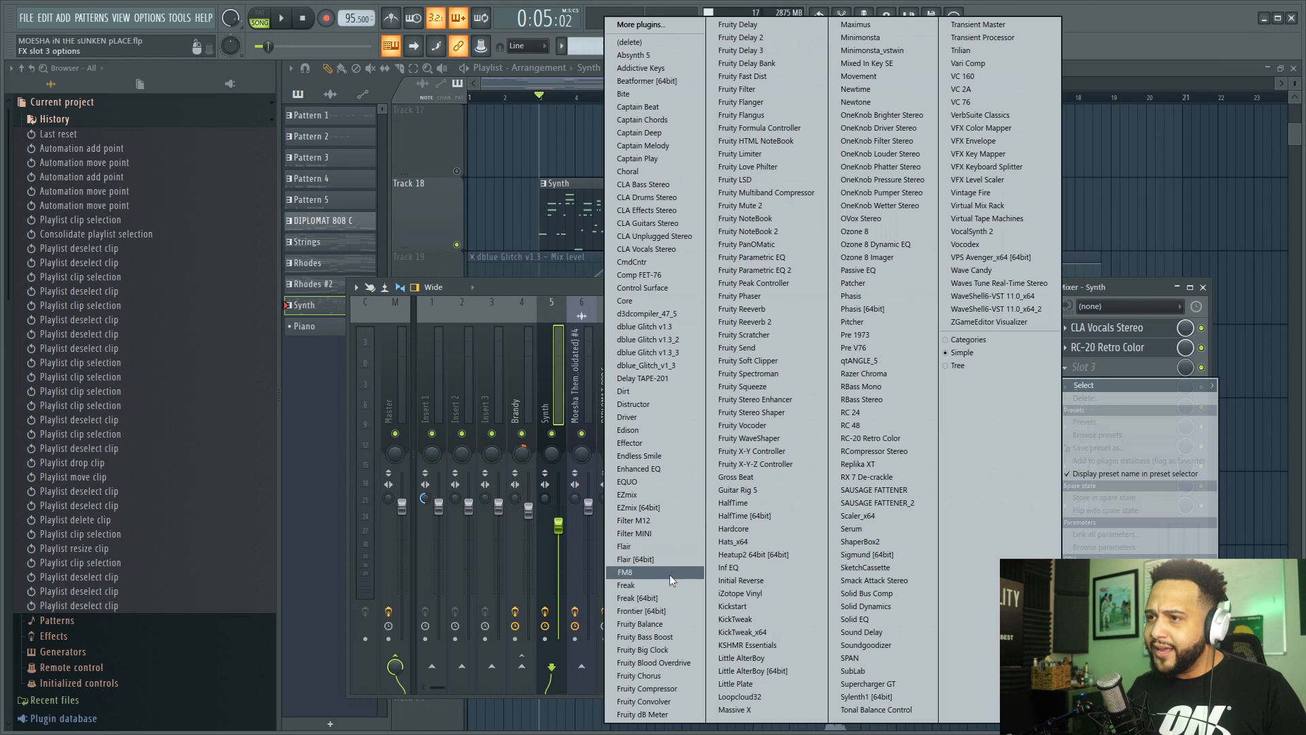
pyautogui.click(663, 456)
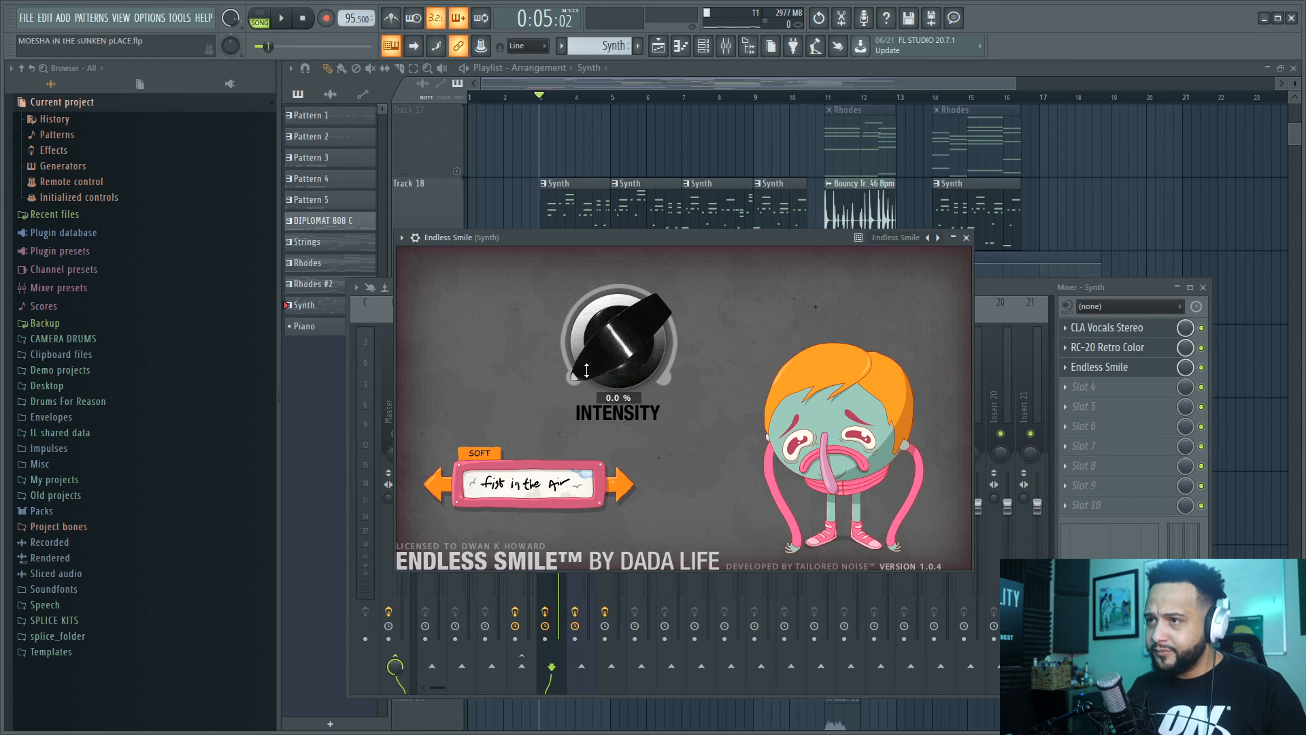
pyautogui.moveTo(586, 370); pyautogui.dragTo(1001, 272)
pyautogui.click(1106, 287)
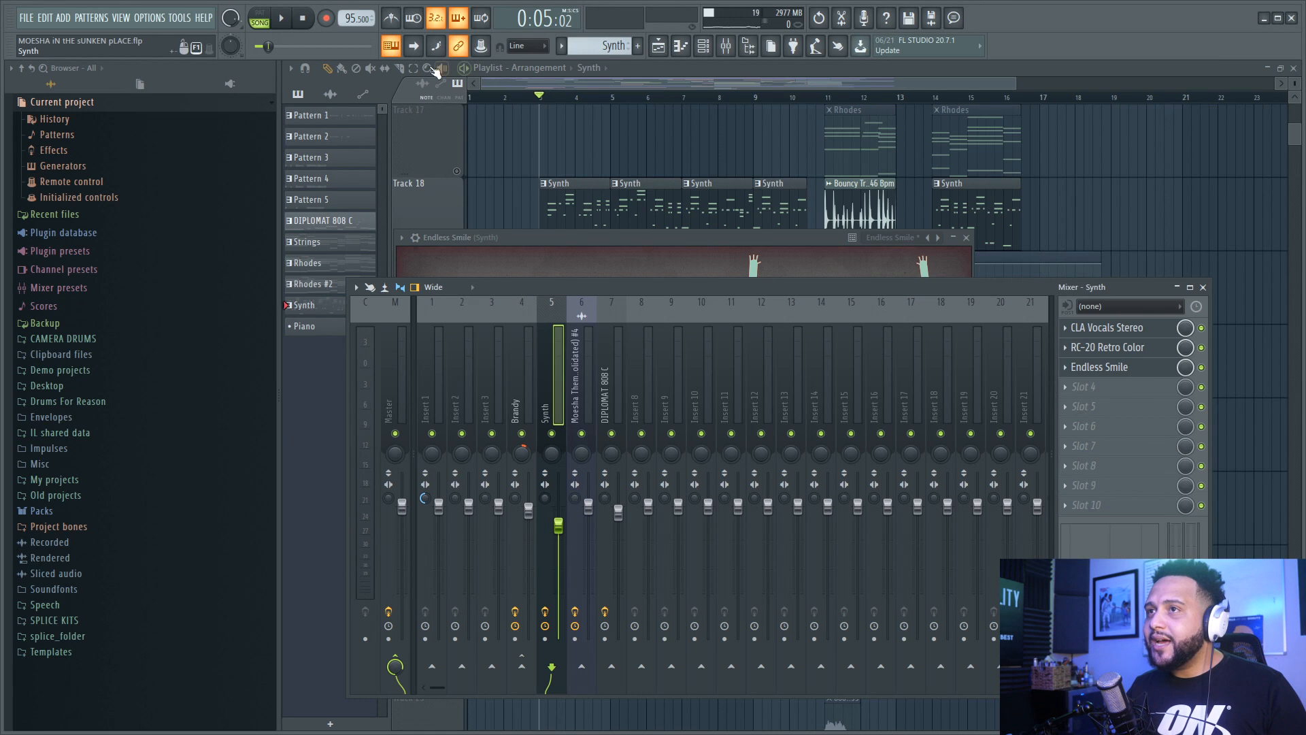
# - Consolidate the first Synth clip on Track 18 at bar 3 into an audio clip
pyautogui.click(412, 69)
pyautogui.click(558, 202)
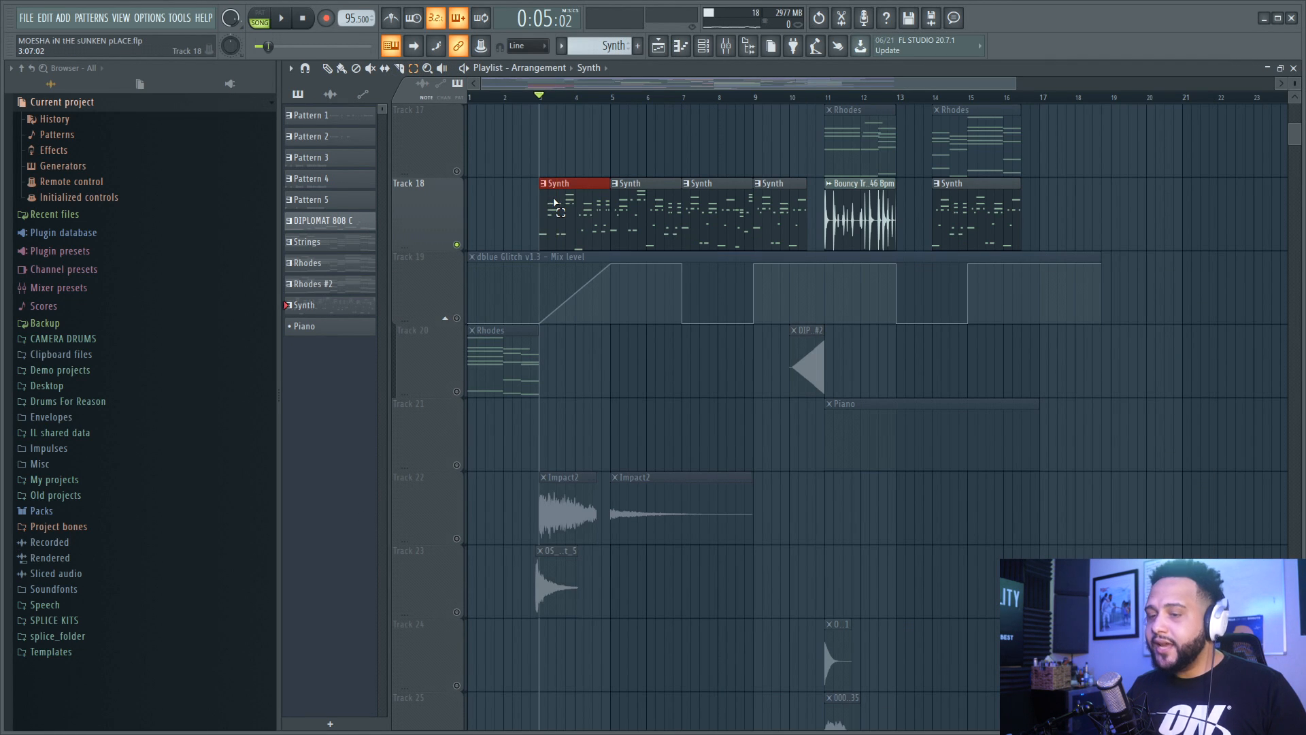
pyautogui.hotkey('ctrl', 'alt', 'c')
pyautogui.click(748, 567)
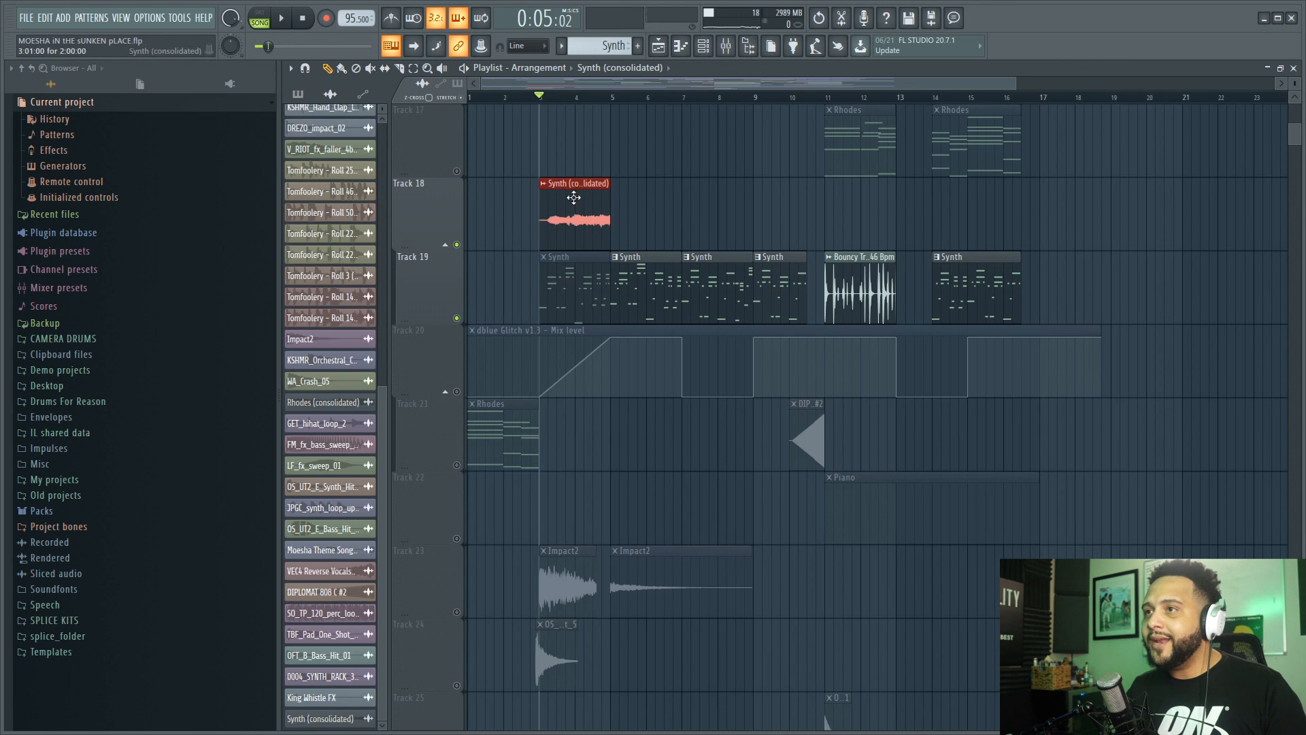
# - Move the consolidated Synth clip to bar 5 on Track 18 and unmute the original Synth clip at bar 3 on Track 19
pyautogui.moveTo(574, 197); pyautogui.dragTo(644, 190)
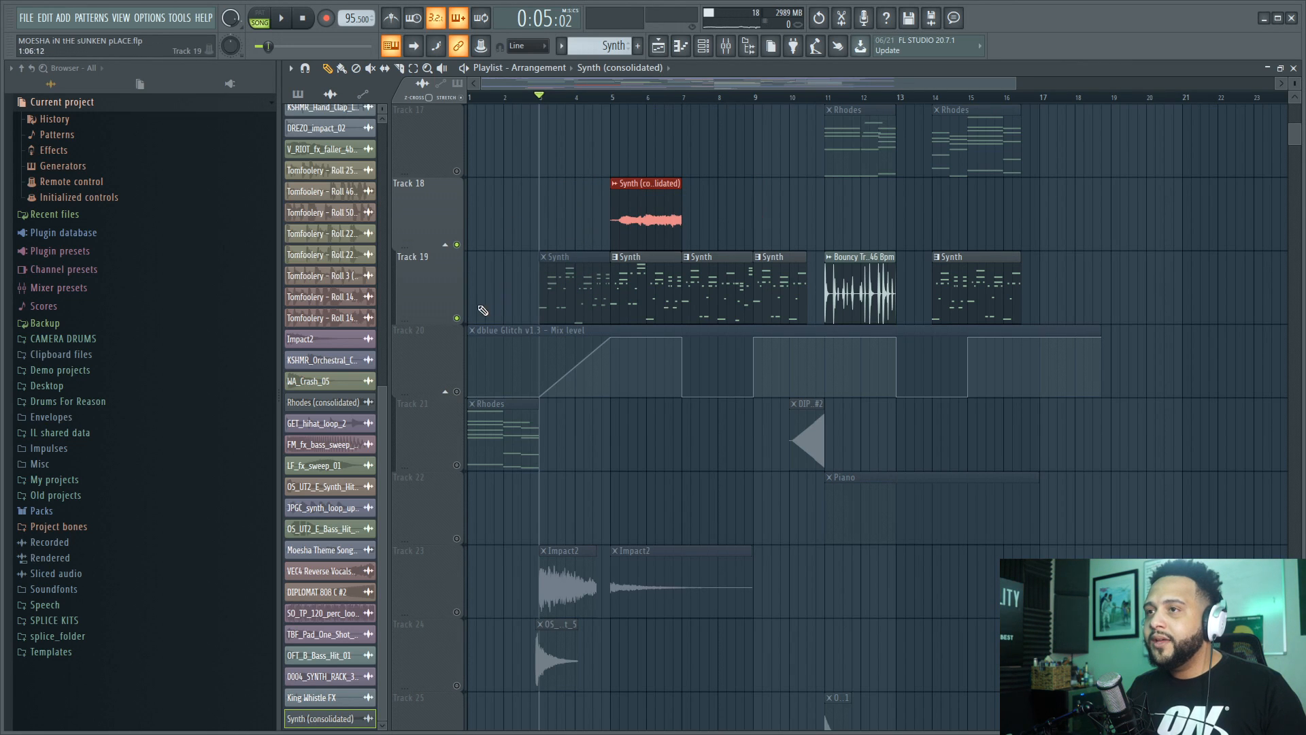
pyautogui.click(371, 68)
pyautogui.click(586, 285)
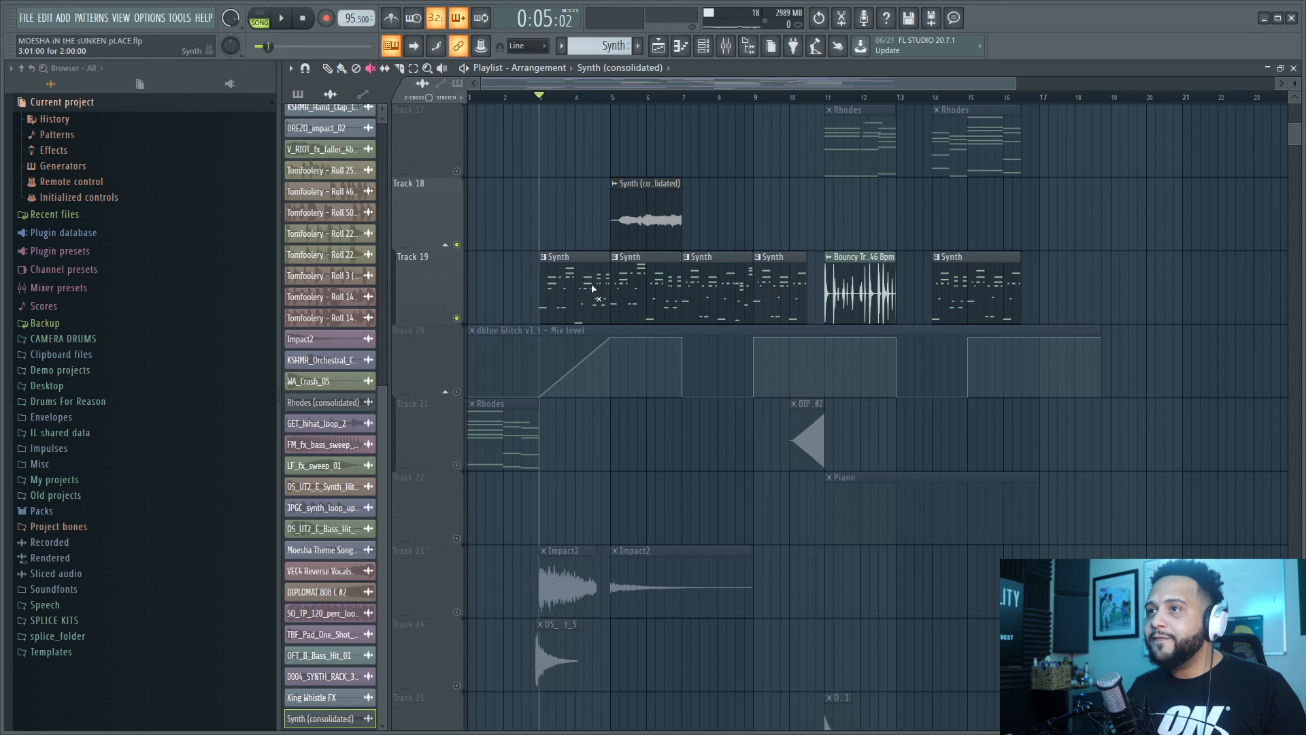
# - Delete the Endless Smile effect from slot 3 of the Synth mixer track
pyautogui.click(726, 45)
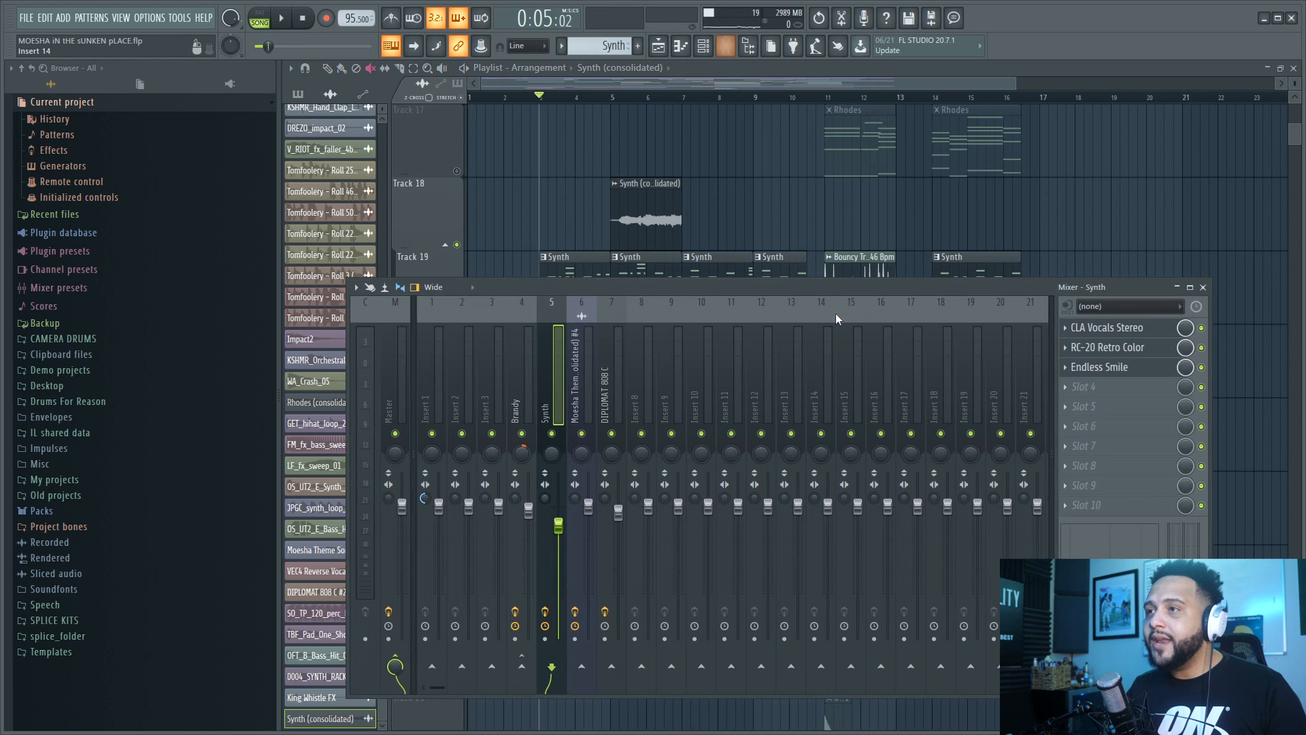
pyautogui.click(1066, 367)
pyautogui.click(1086, 398)
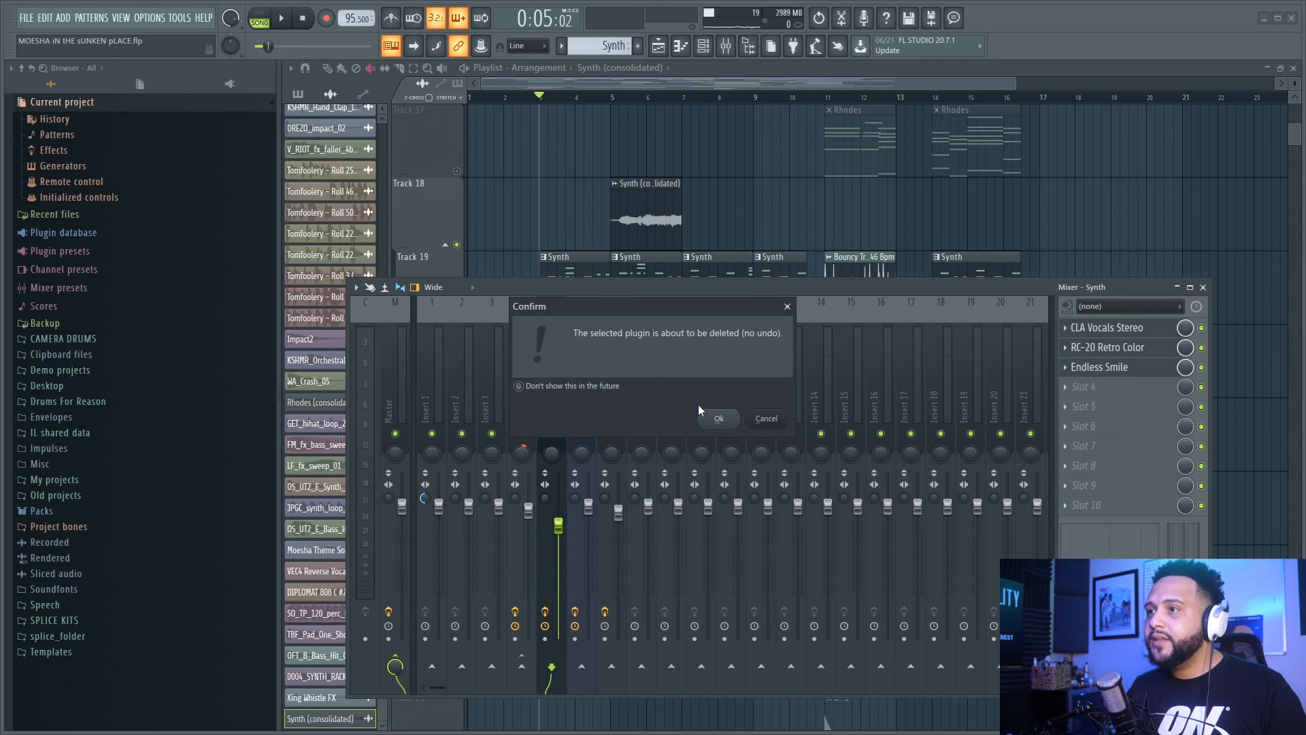
pyautogui.click(705, 415)
# - Audition Tracks 18 and 19 from just before bar 3 and delete the Synth pattern clip at bar 5 on Track 19
pyautogui.click(539, 104)
pyautogui.press('space')
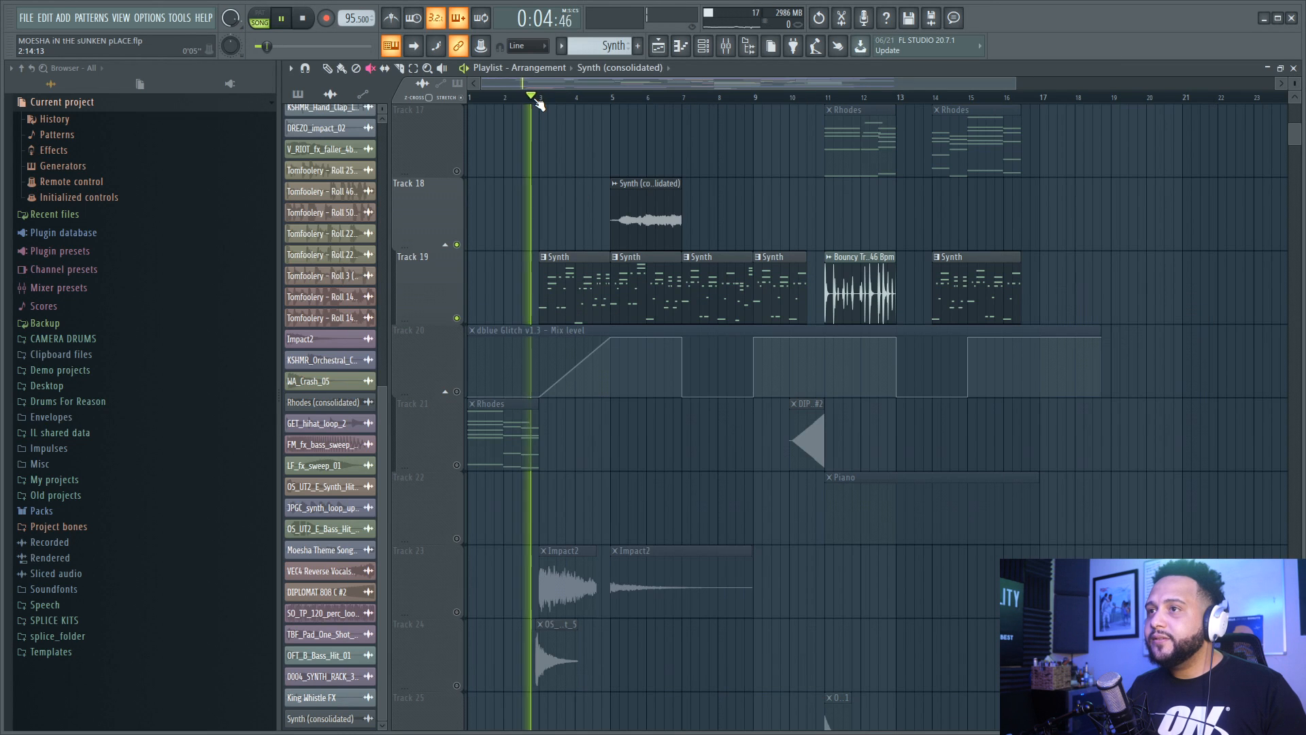
pyautogui.rightClick(645, 276)
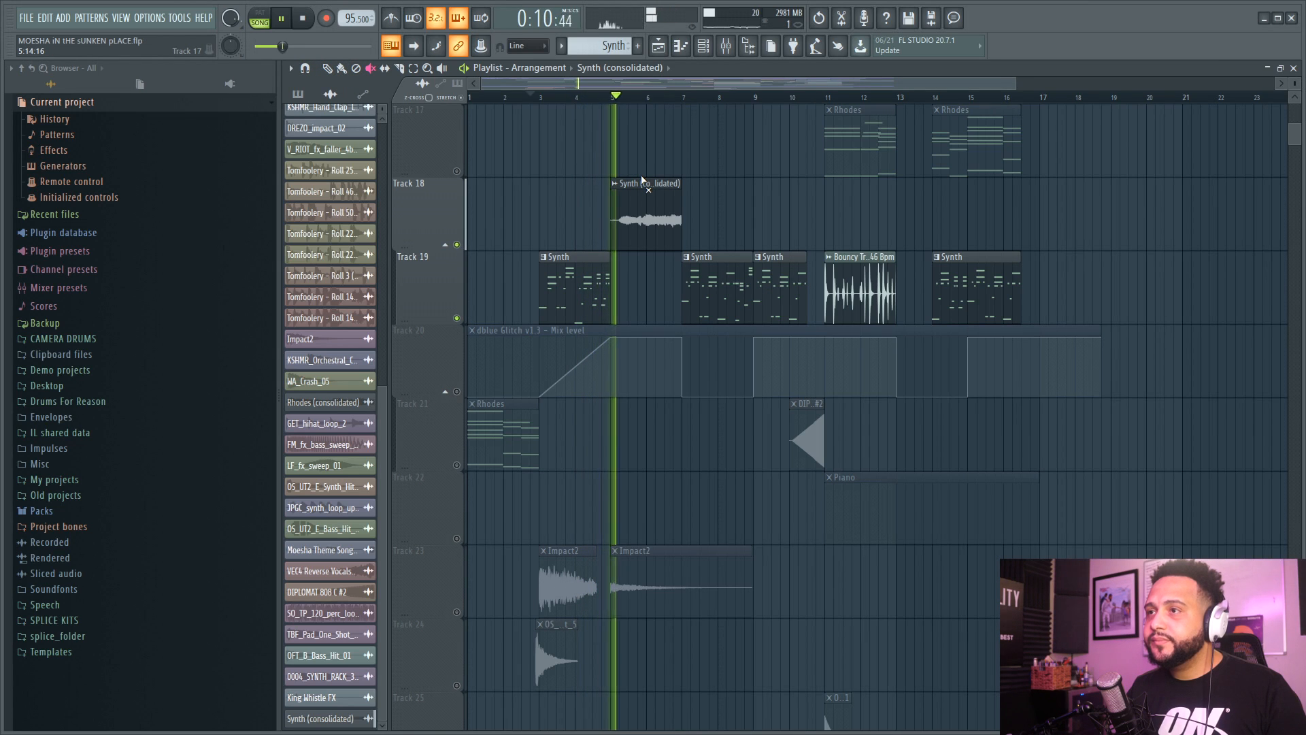
pyautogui.click(328, 68)
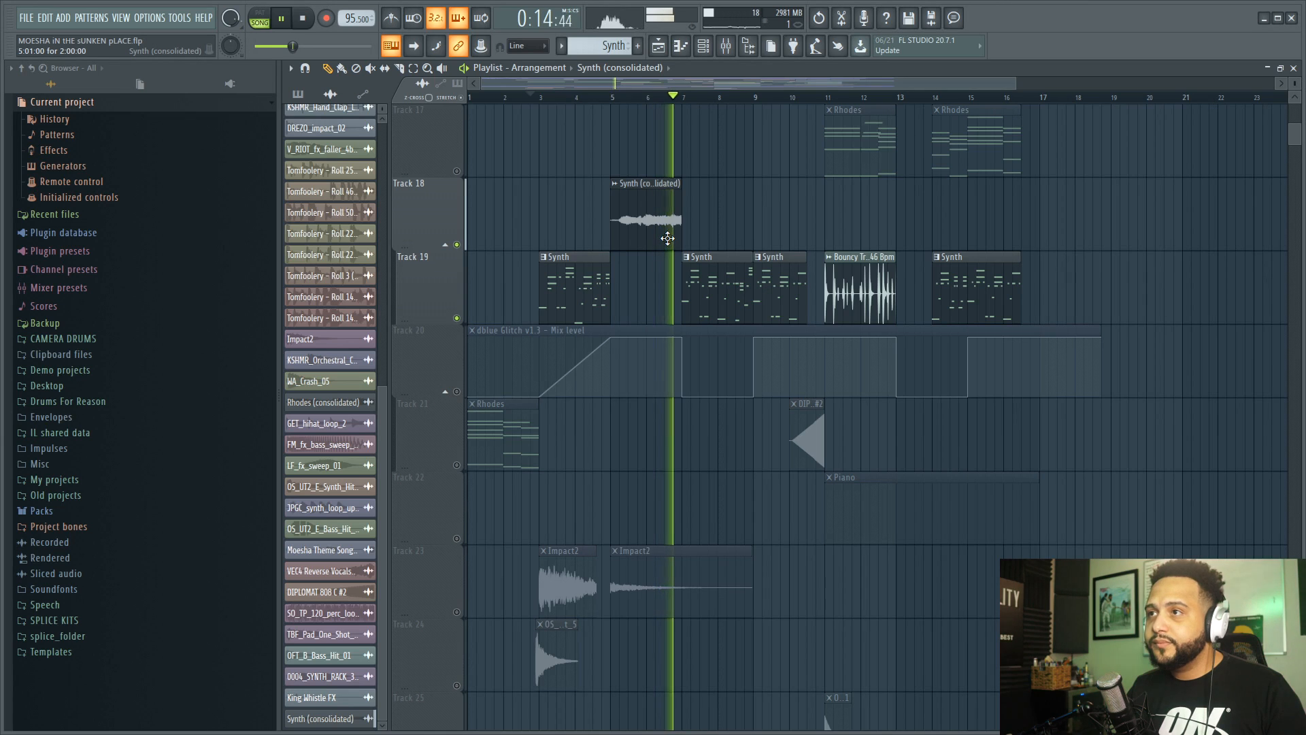
pyautogui.press('space')
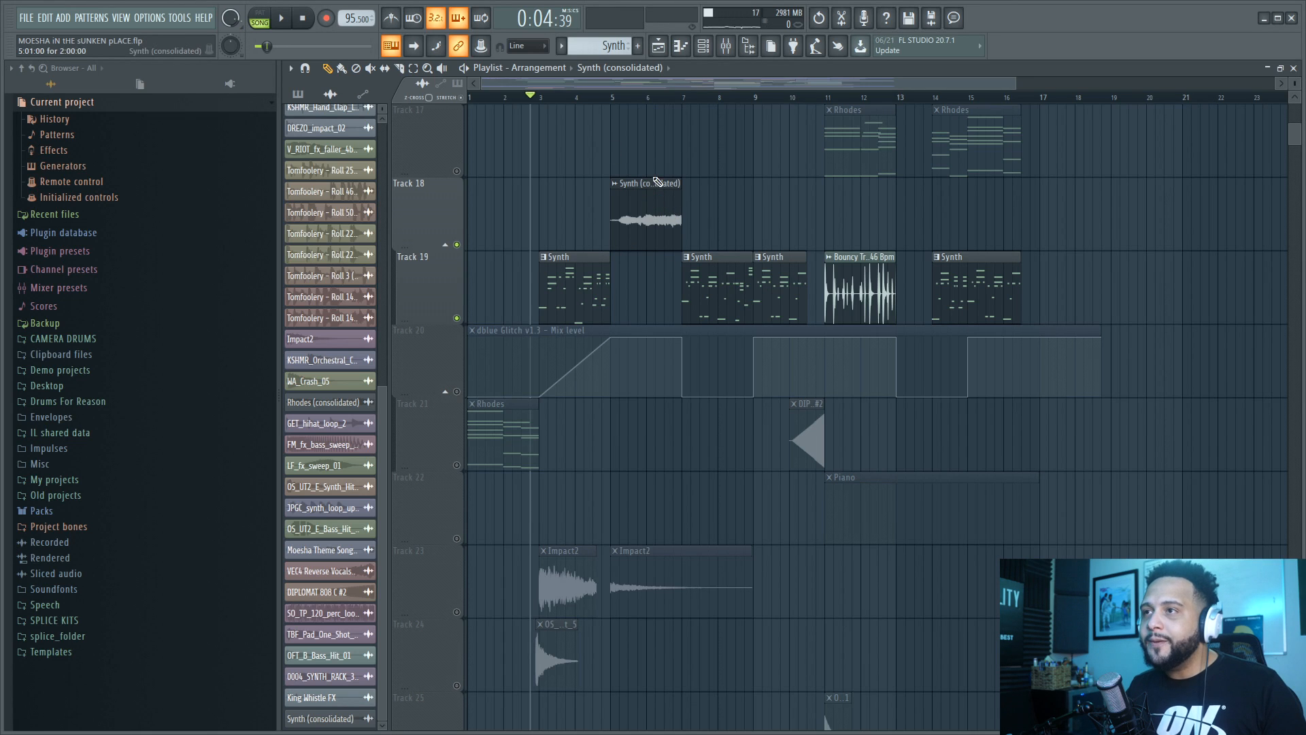
# - Undo the Synth clip's deletion, move and consolidation on Tracks 18 and 19, accepting the removal of its rendered audio file
pyautogui.hotkey('ctrl', 'alt', 'z')
pyautogui.hotkey('ctrl', 'alt', 'z')
pyautogui.hotkey('ctrl', 'alt', 'z')
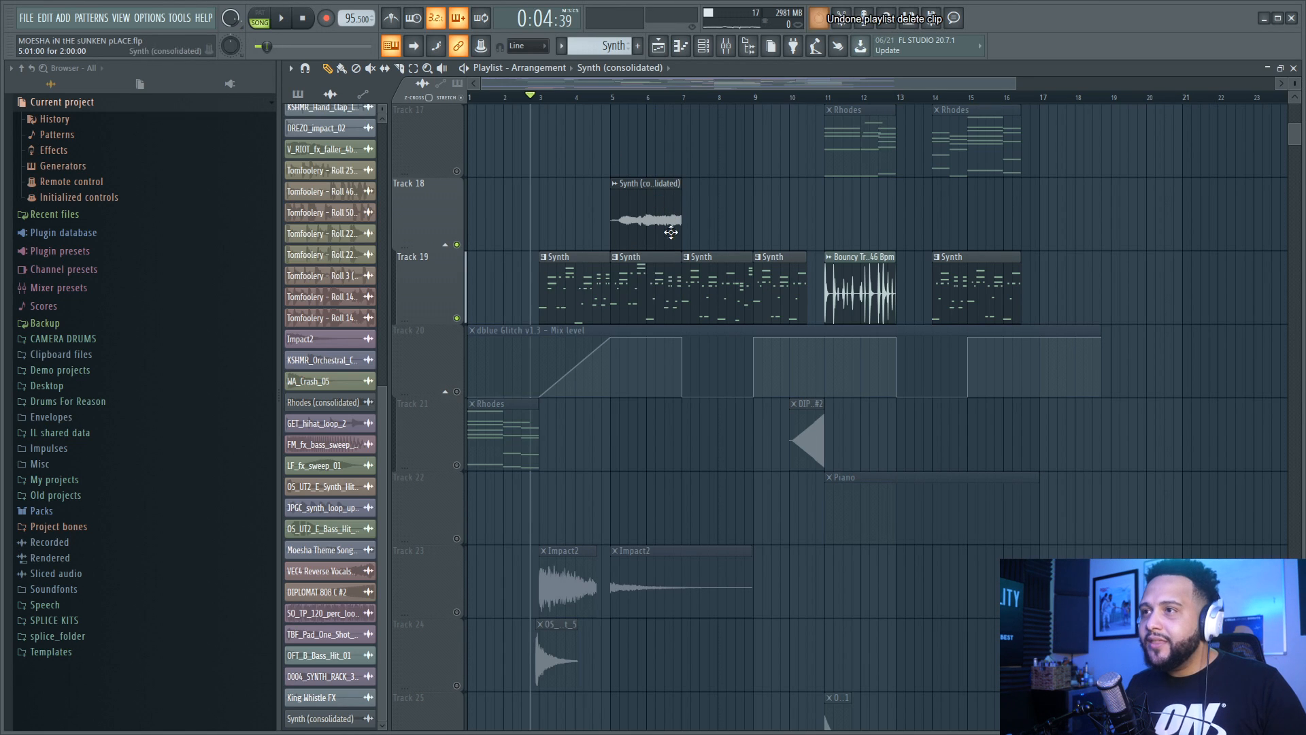
pyautogui.hotkey('ctrl', 'alt', 'z')
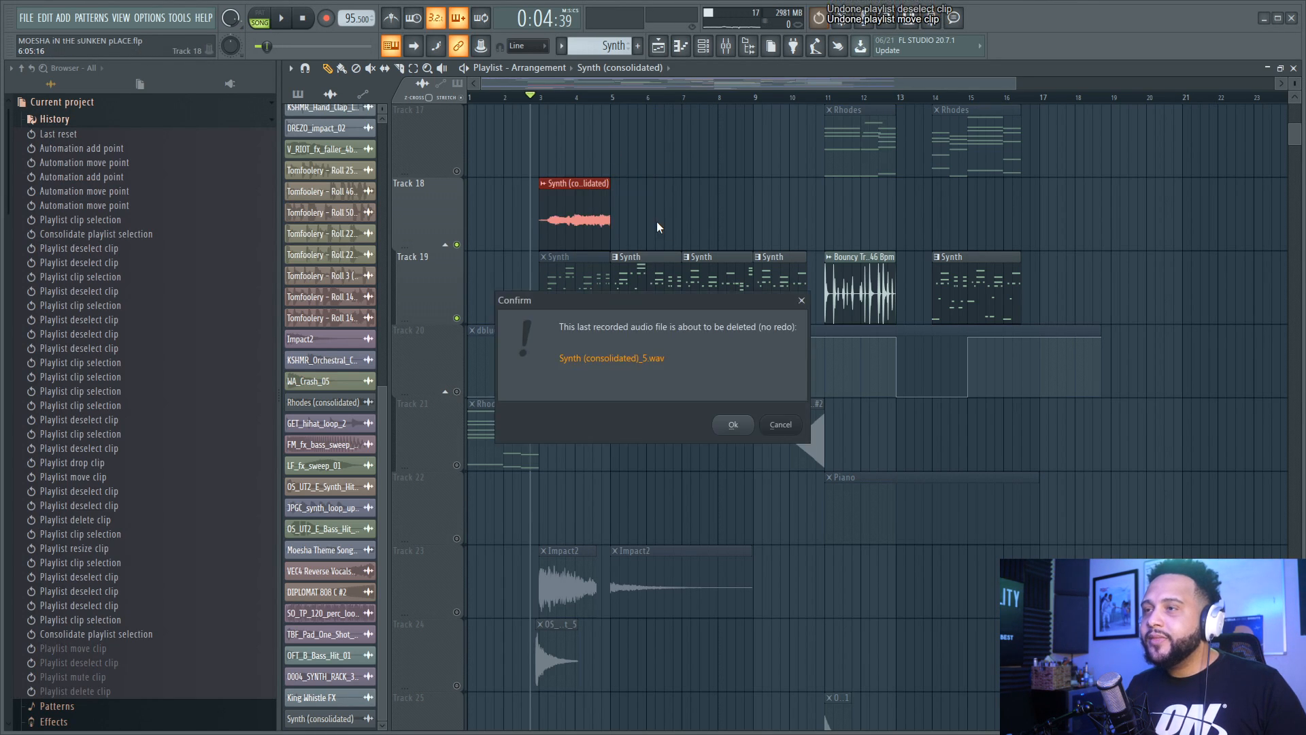
pyautogui.click(732, 426)
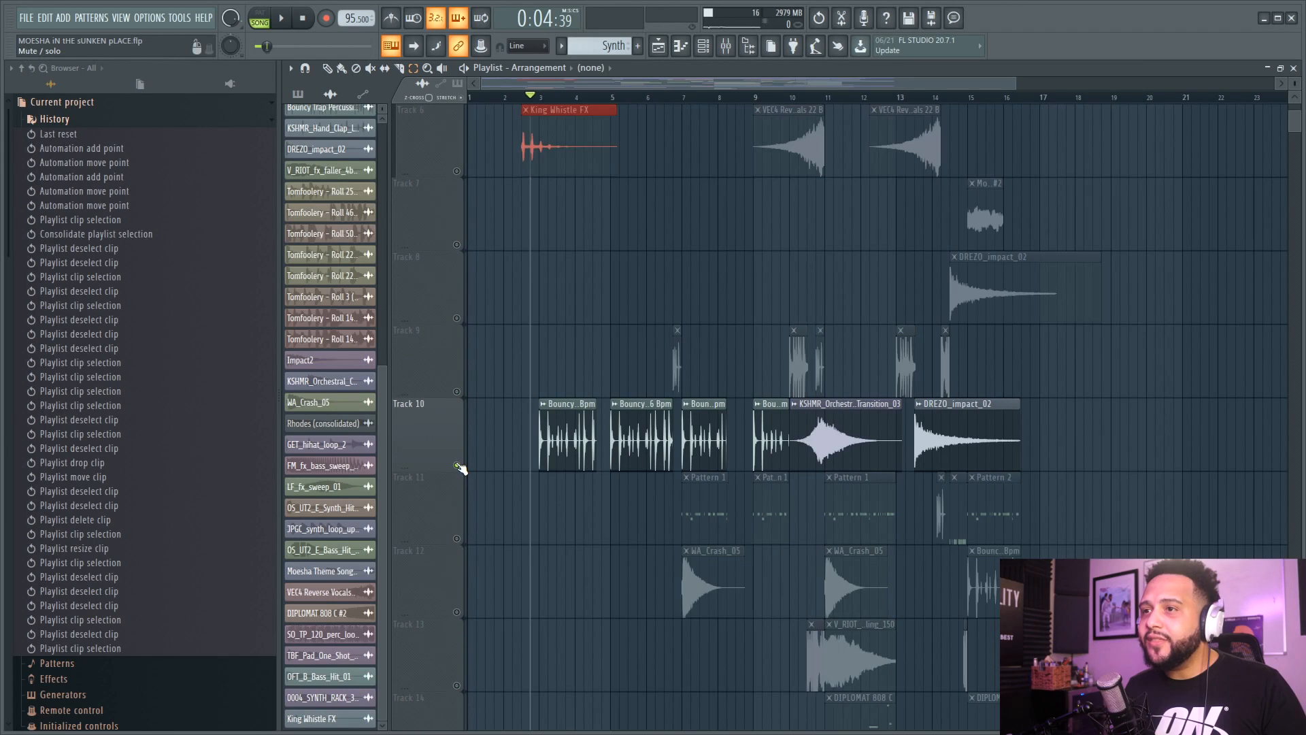
# - Audition the percussion clips on Track 10 and look through the other playlist tracks for a pattern to combine with them
pyautogui.press('space')
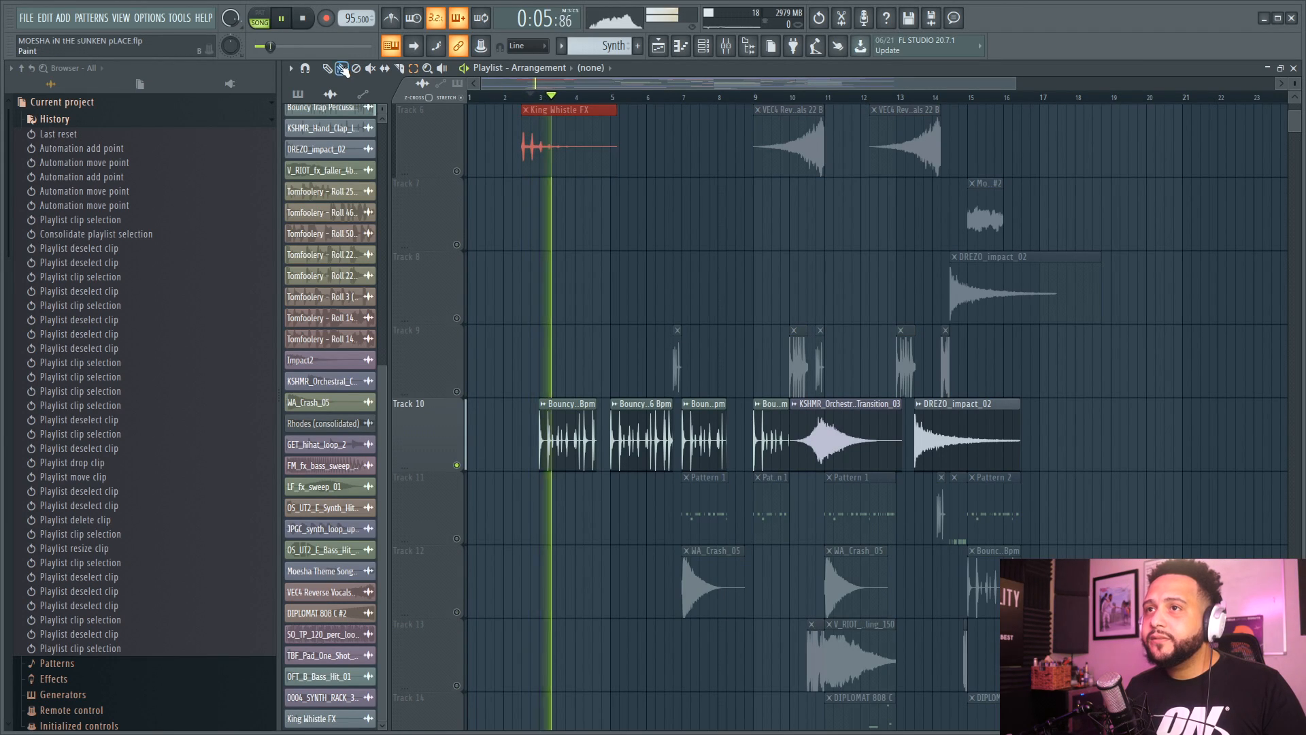
pyautogui.scroll(4, 515, 339)
pyautogui.scroll(2, 515, 339)
pyautogui.scroll(-10, 517, 339)
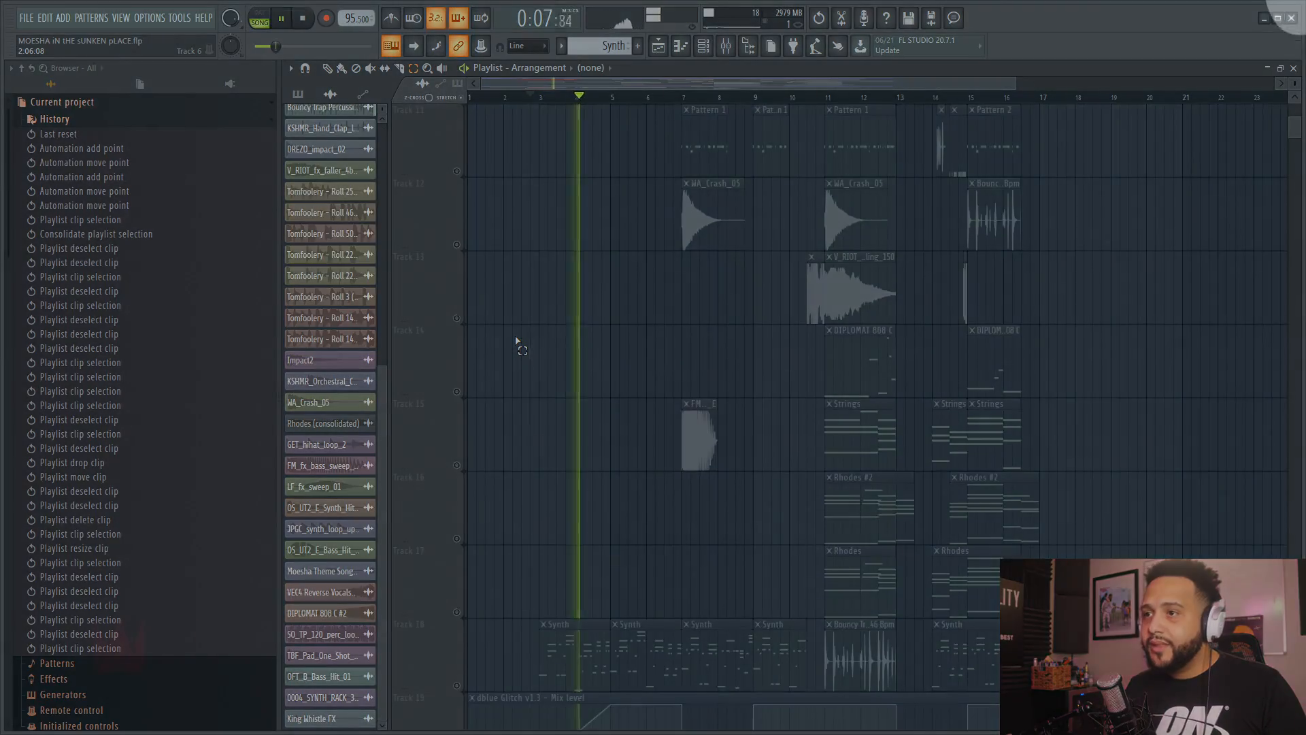
pyautogui.press('space')
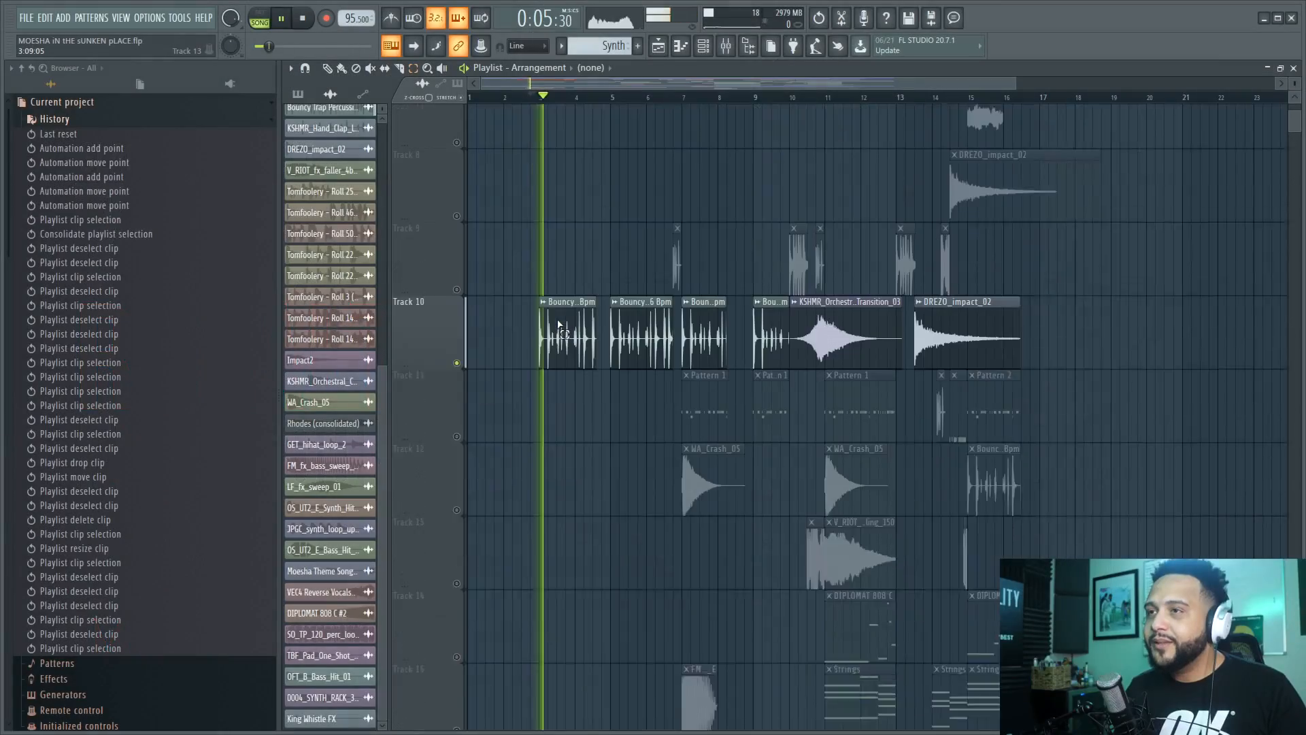
pyautogui.scroll(-6, 555, 319)
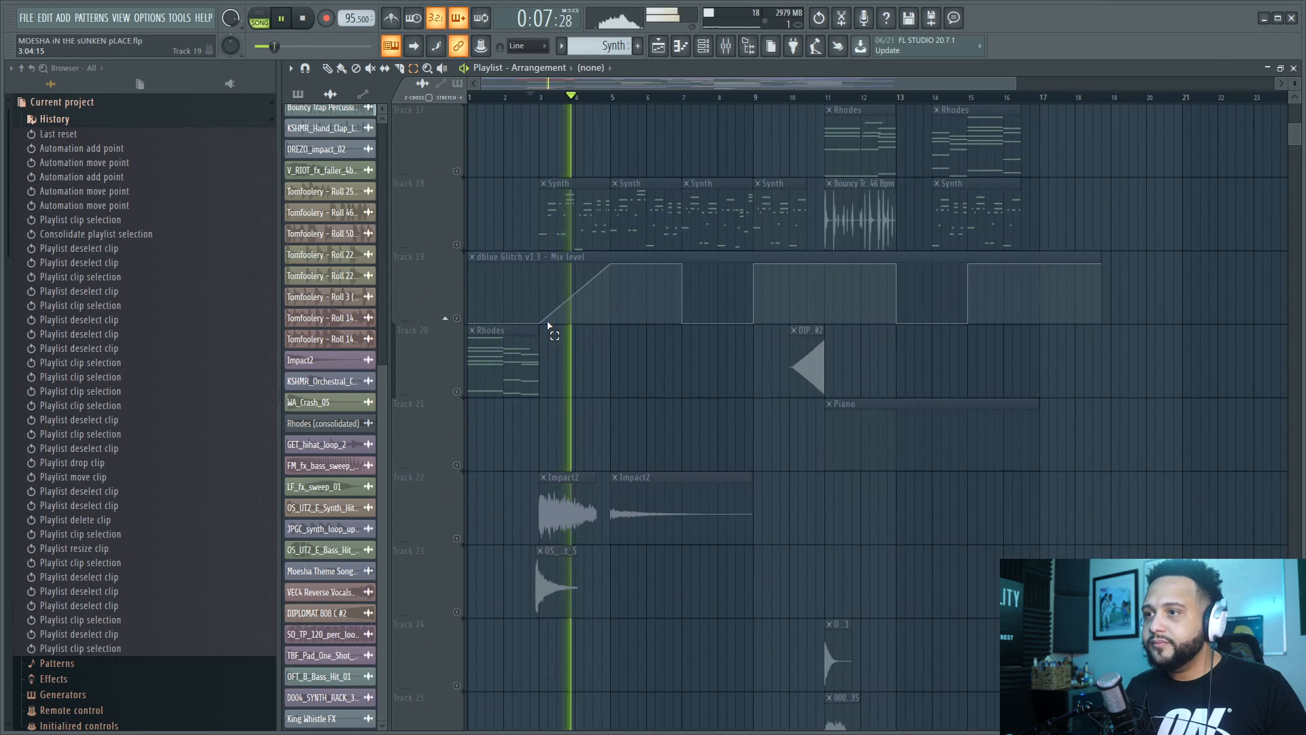
pyautogui.scroll(10, 548, 326)
pyautogui.scroll(2, 549, 326)
pyautogui.press('space')
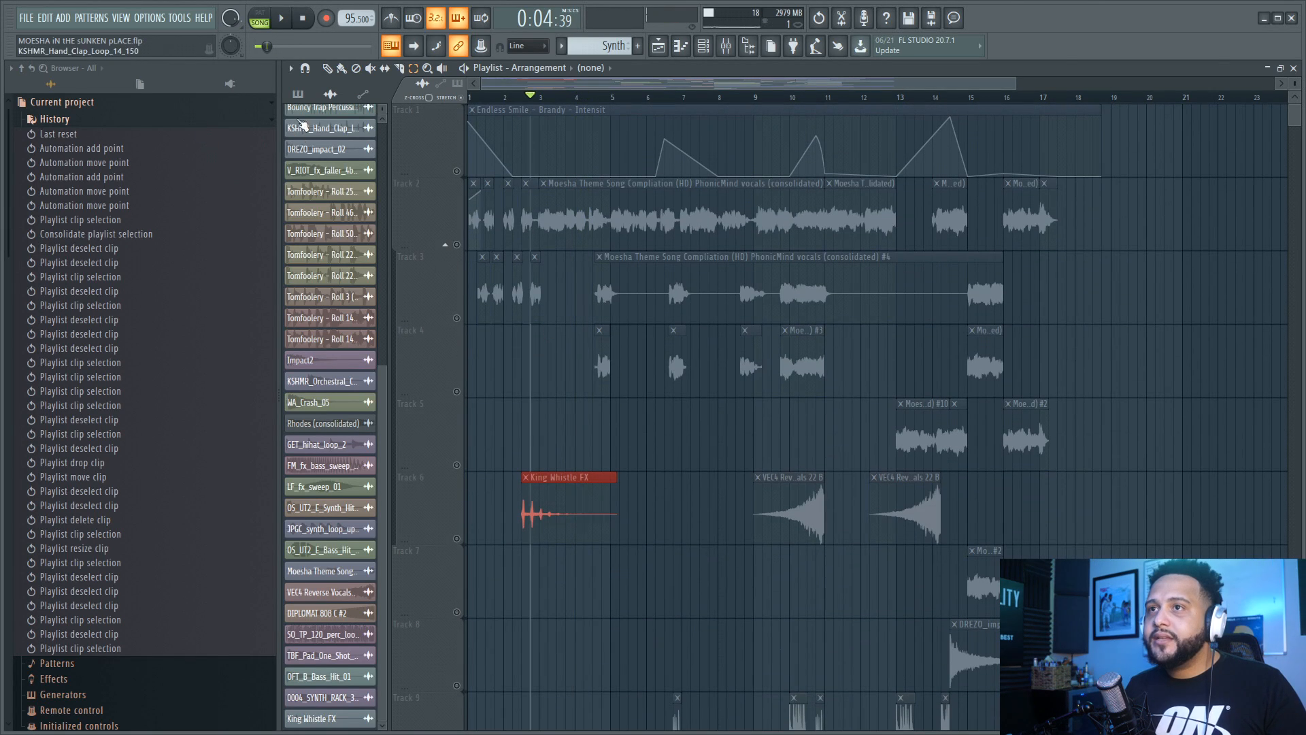
# - Place a Pattern 1 clip on Track 7, audition it, and move its start to bar 3
pyautogui.click(298, 94)
pyautogui.moveTo(309, 115); pyautogui.dragTo(524, 579)
pyautogui.press('space')
pyautogui.scroll(-6, 525, 544)
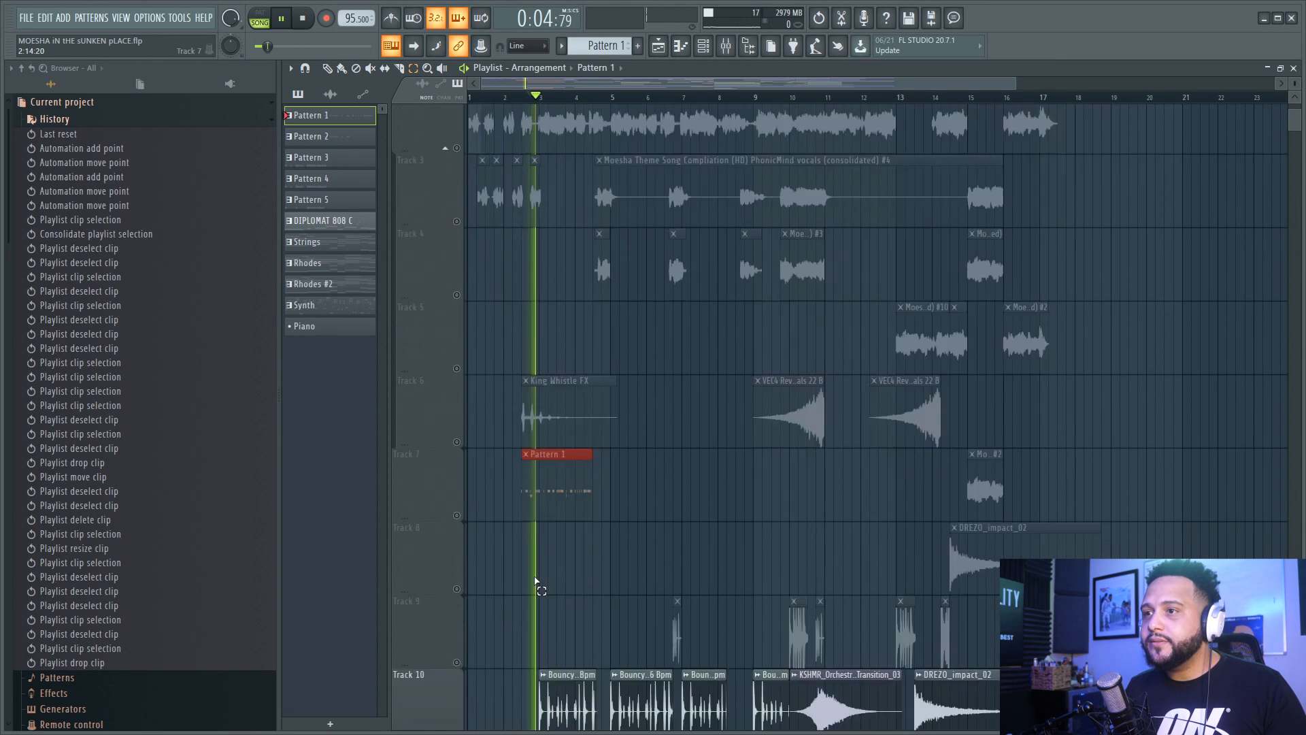
pyautogui.scroll(4, 524, 408)
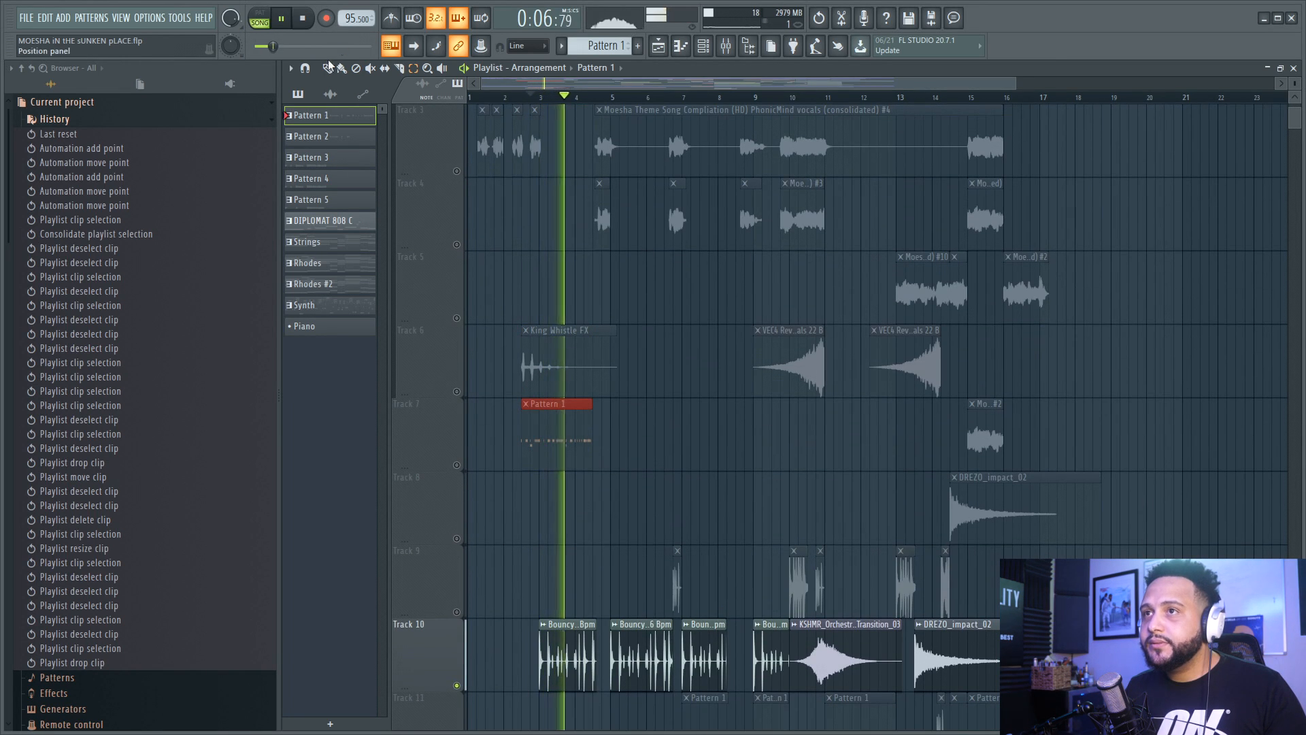
pyautogui.press('space')
pyautogui.moveTo(553, 457); pyautogui.dragTo(573, 463)
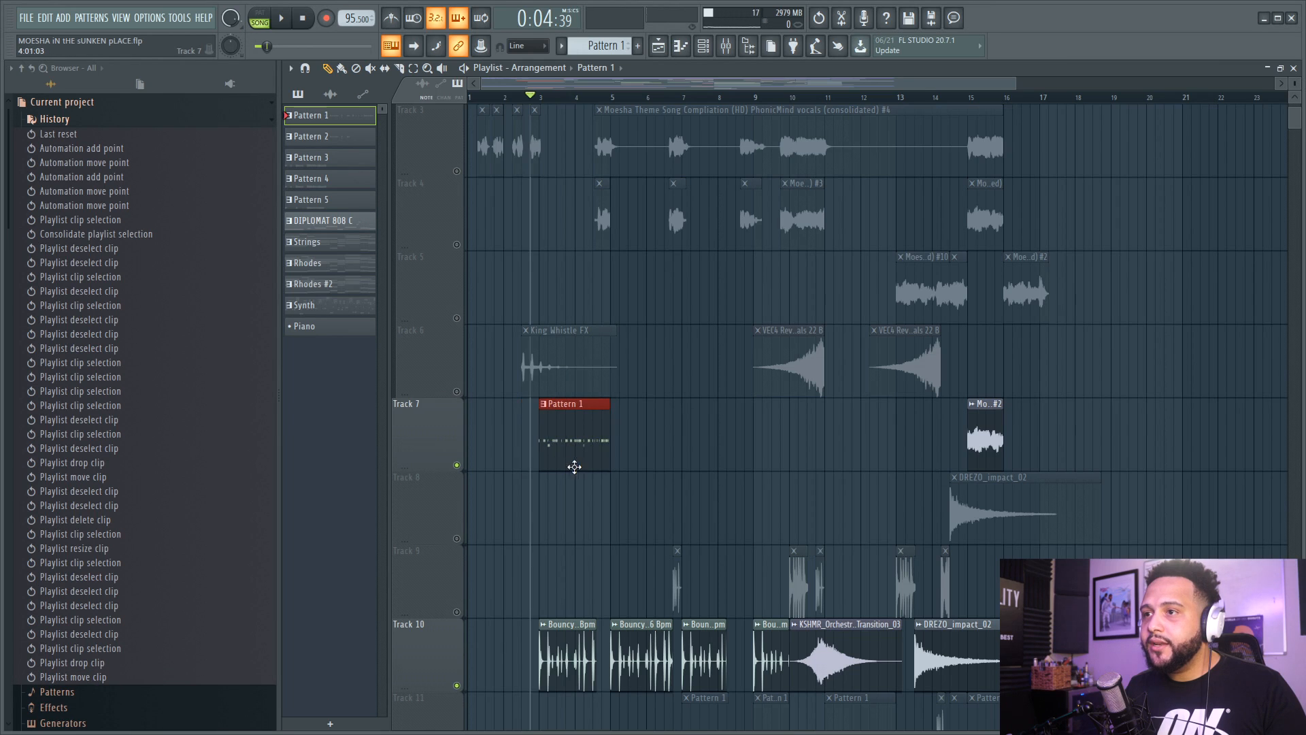
# - Audition Tracks 7 and 10 together, and consolidate the Pattern 1 and Bouncy Trap Percussion clips at bar 3 into one audio clip
pyautogui.press('space')
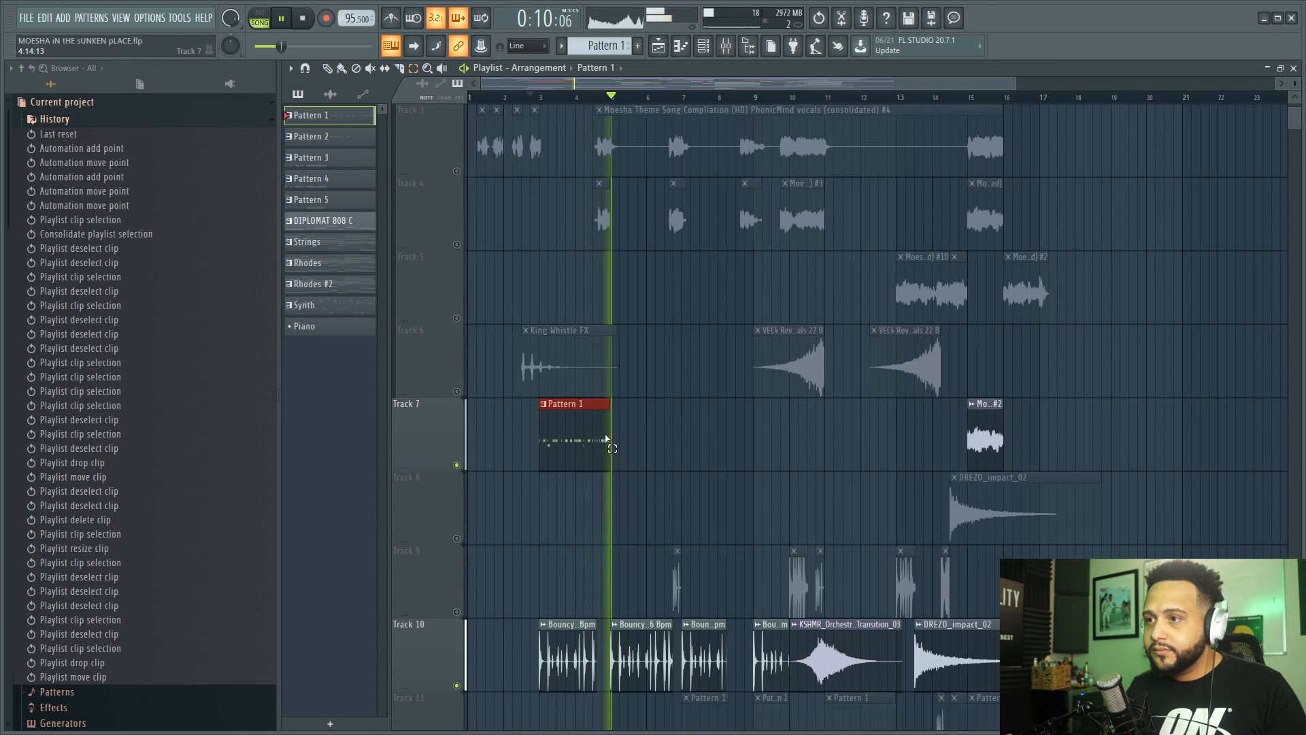
pyautogui.press('space')
pyautogui.moveTo(607, 440); pyautogui.dragTo(563, 688)
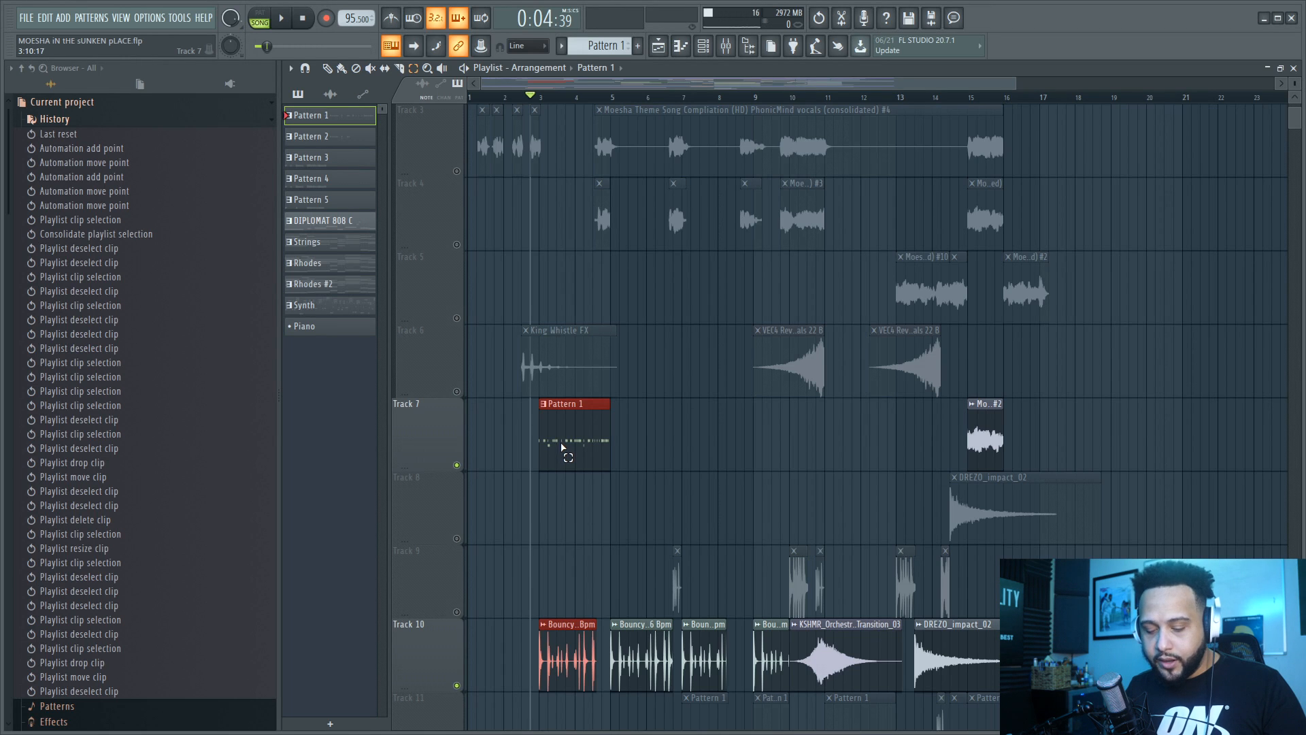
pyautogui.hotkey('ctrl', 'alt', 'c')
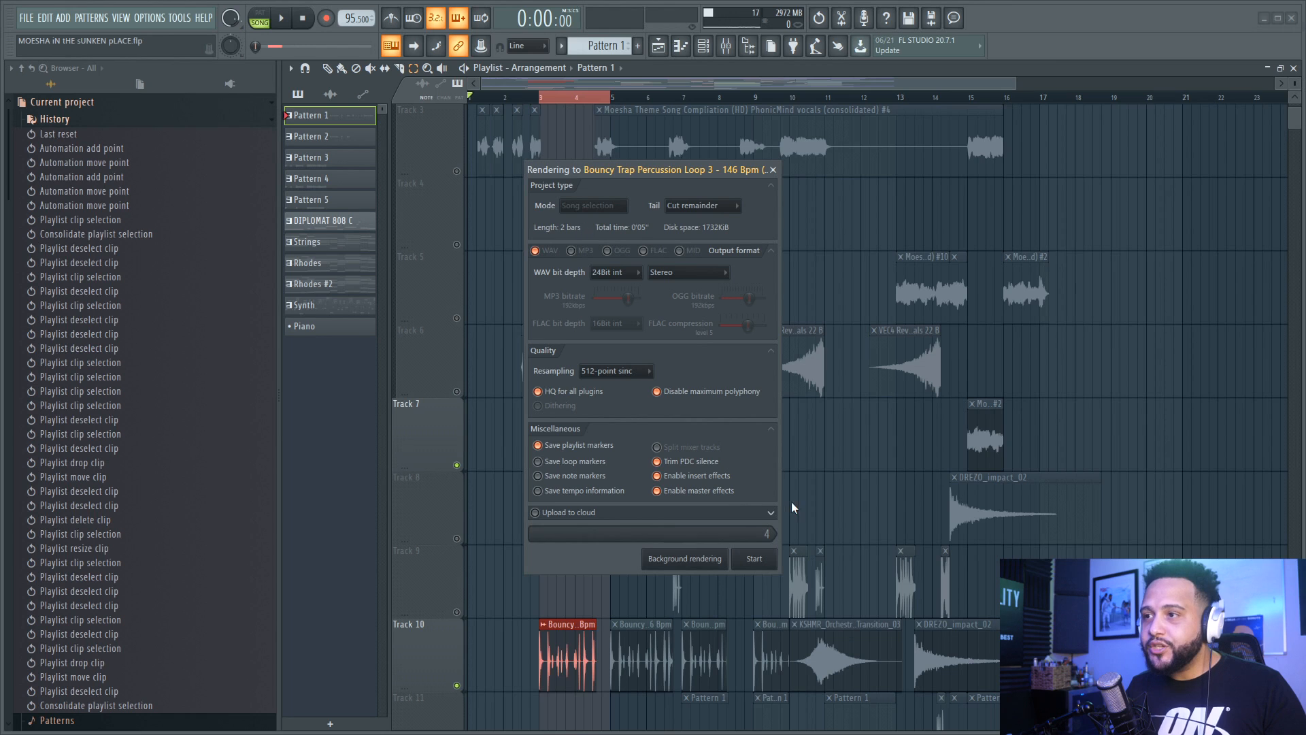
pyautogui.click(754, 558)
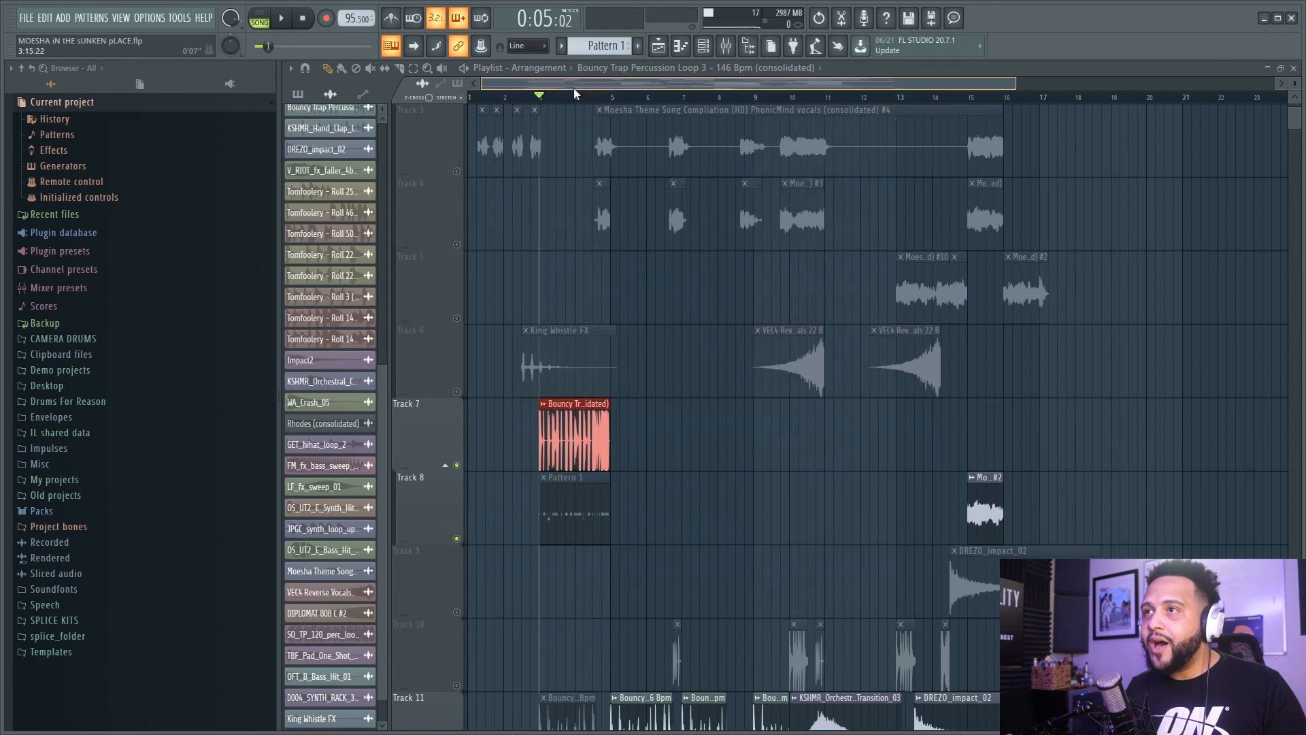
# - In the consolidated percussion clip's settings, enable Fade stereo, set the time-stretching mode to Stretch, and lower its pitch
pyautogui.doubleClick(563, 417)
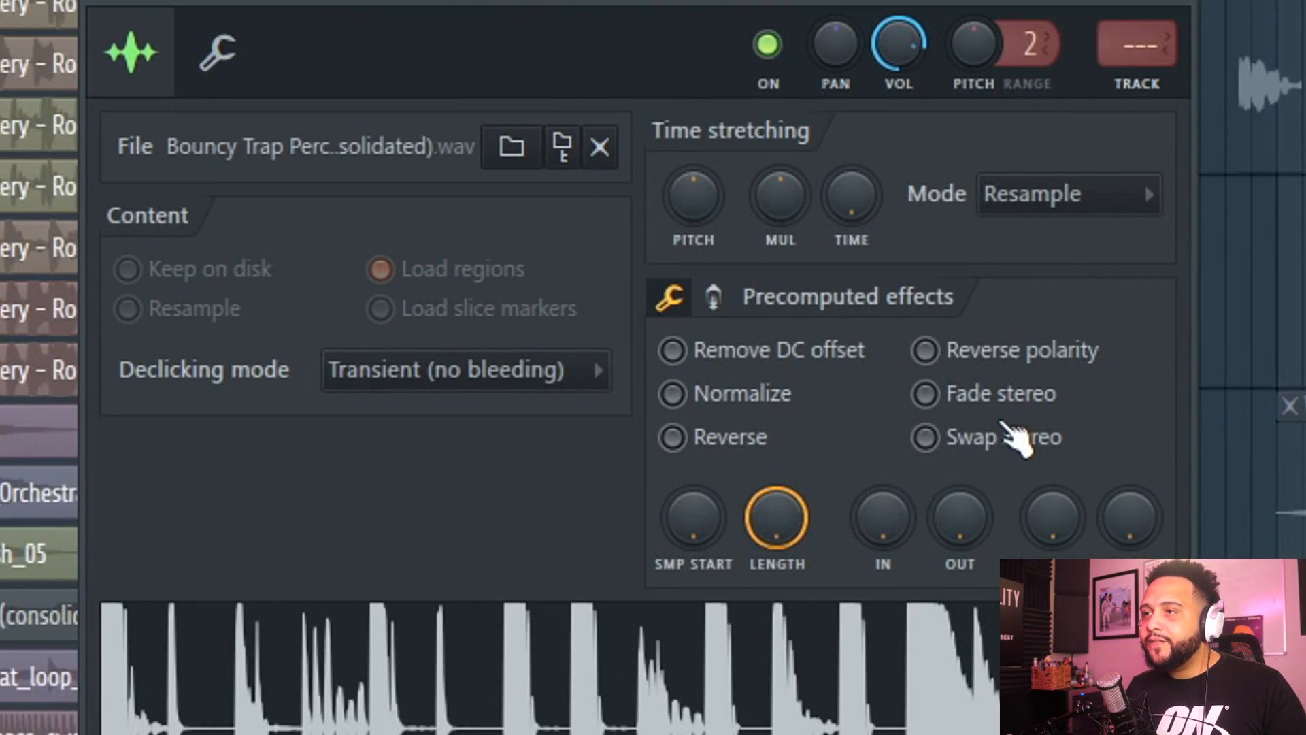
pyautogui.click(983, 398)
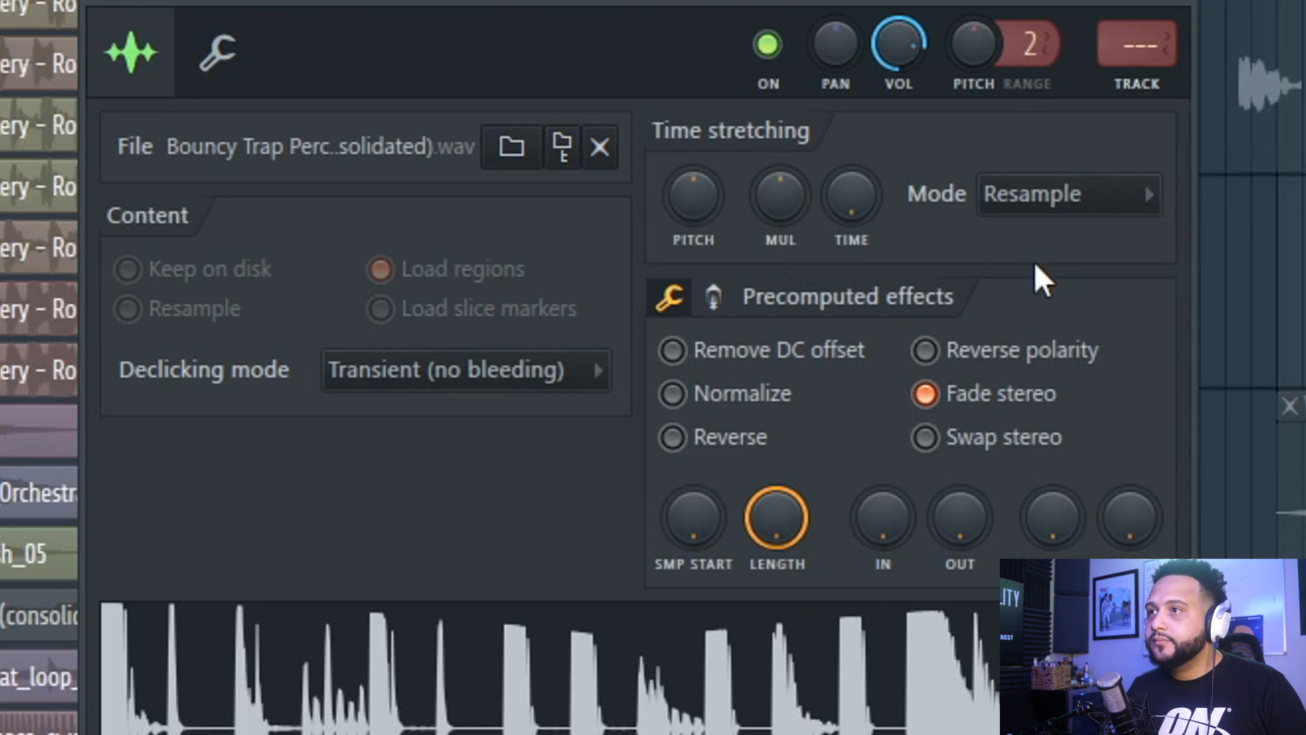
pyautogui.click(1080, 201)
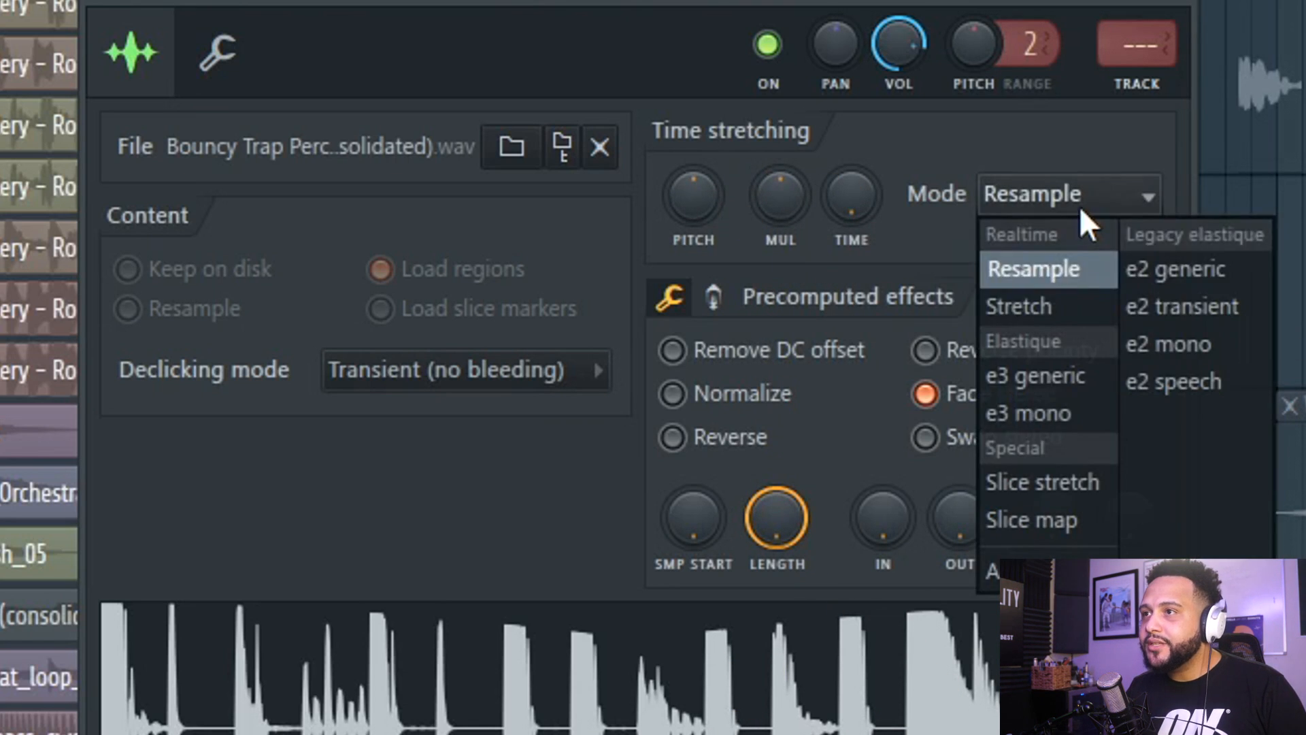
pyautogui.click(1056, 299)
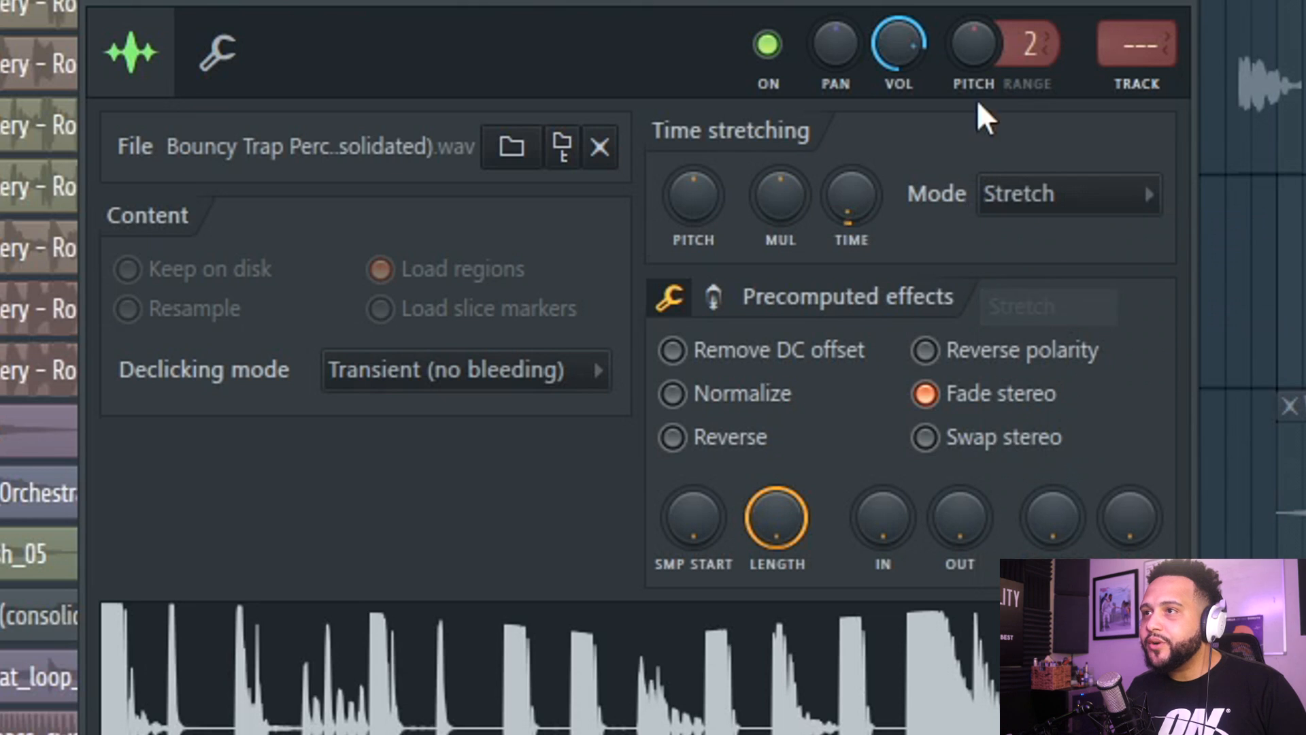
pyautogui.click(692, 198)
pyautogui.moveTo(691, 198); pyautogui.dragTo(691, 211)
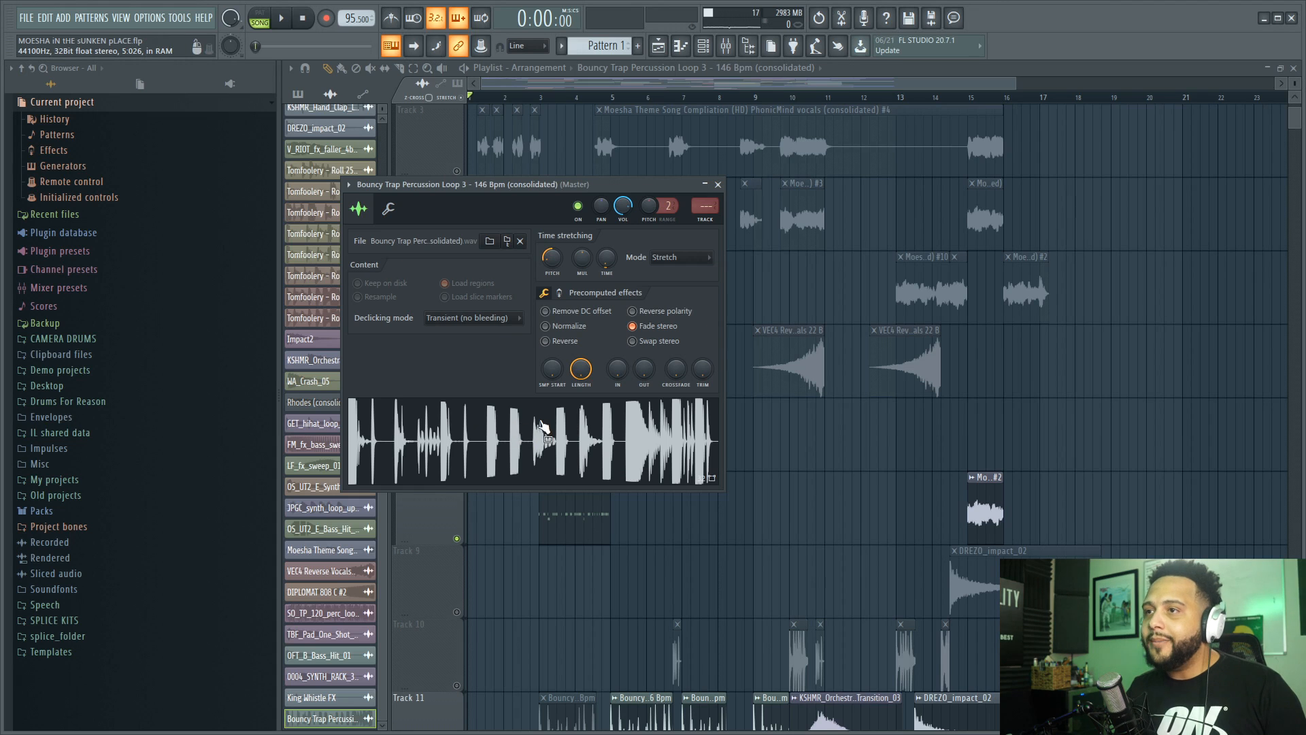
# - Start saving the modified percussion sample as a wave file, cancel the save, and close the clip's settings
pyautogui.rightClick(567, 422)
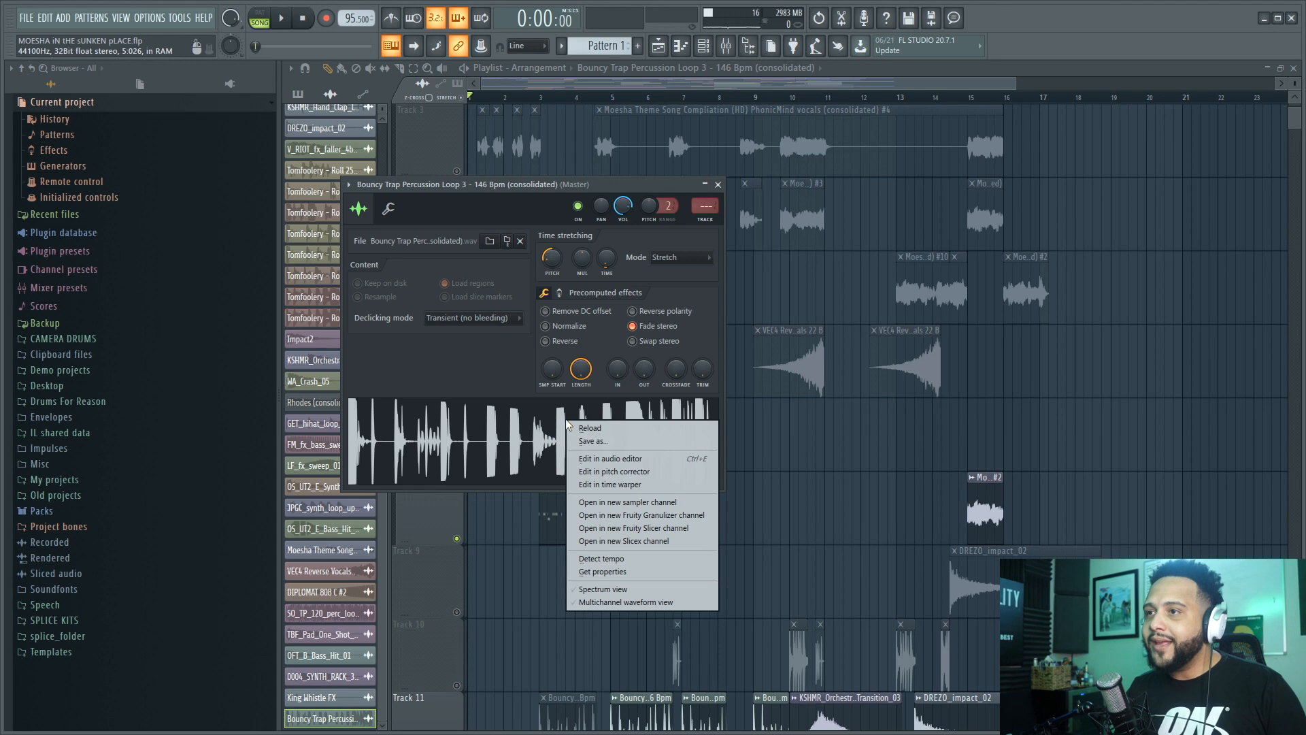
pyautogui.click(615, 438)
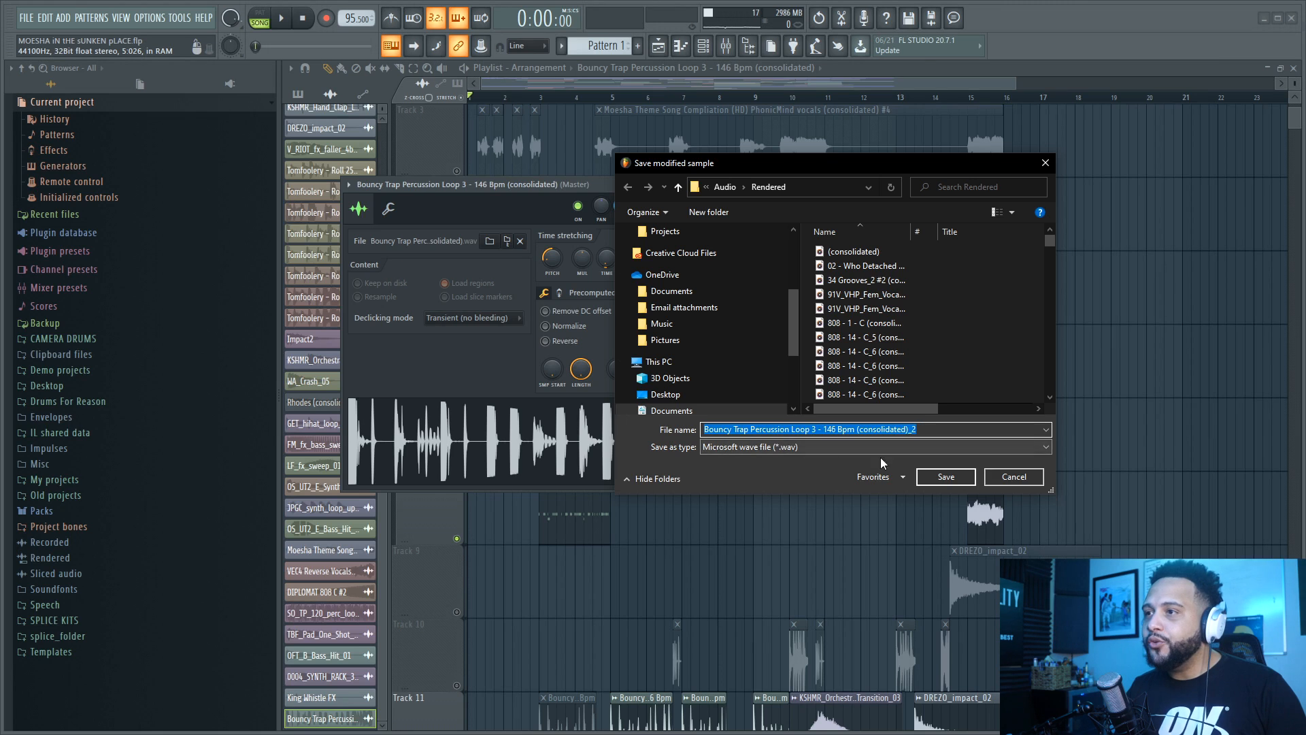
pyautogui.click(998, 479)
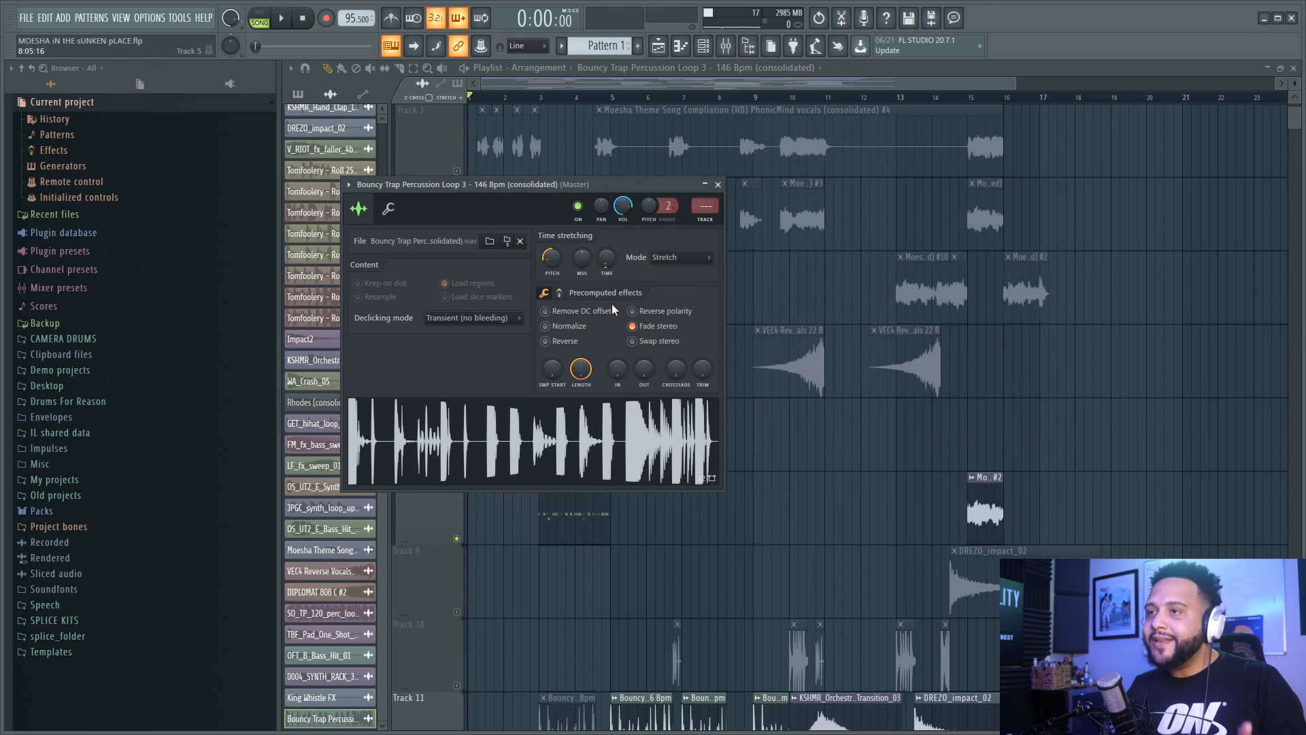
pyautogui.click(718, 185)
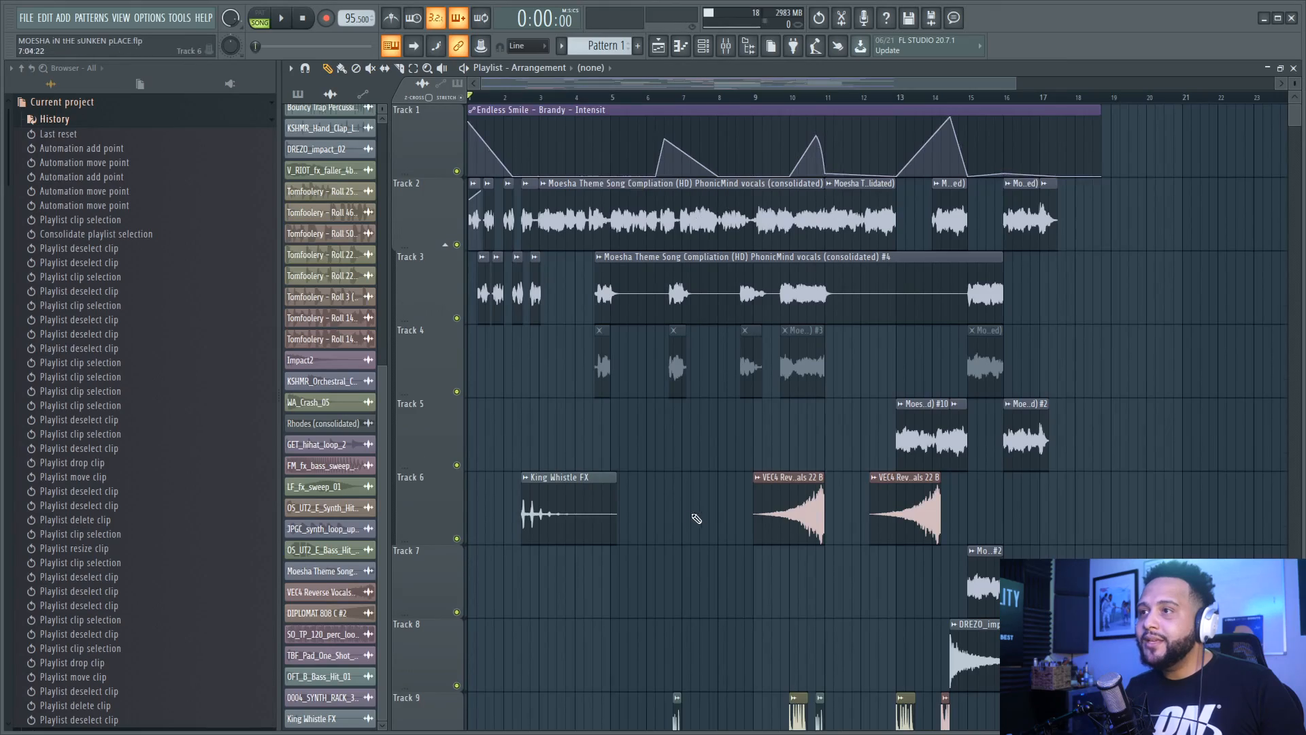
# - Consolidate the Strings pattern clip at bar 11 on Track 15 into an audio clip
pyautogui.scroll(-10, 697, 519)
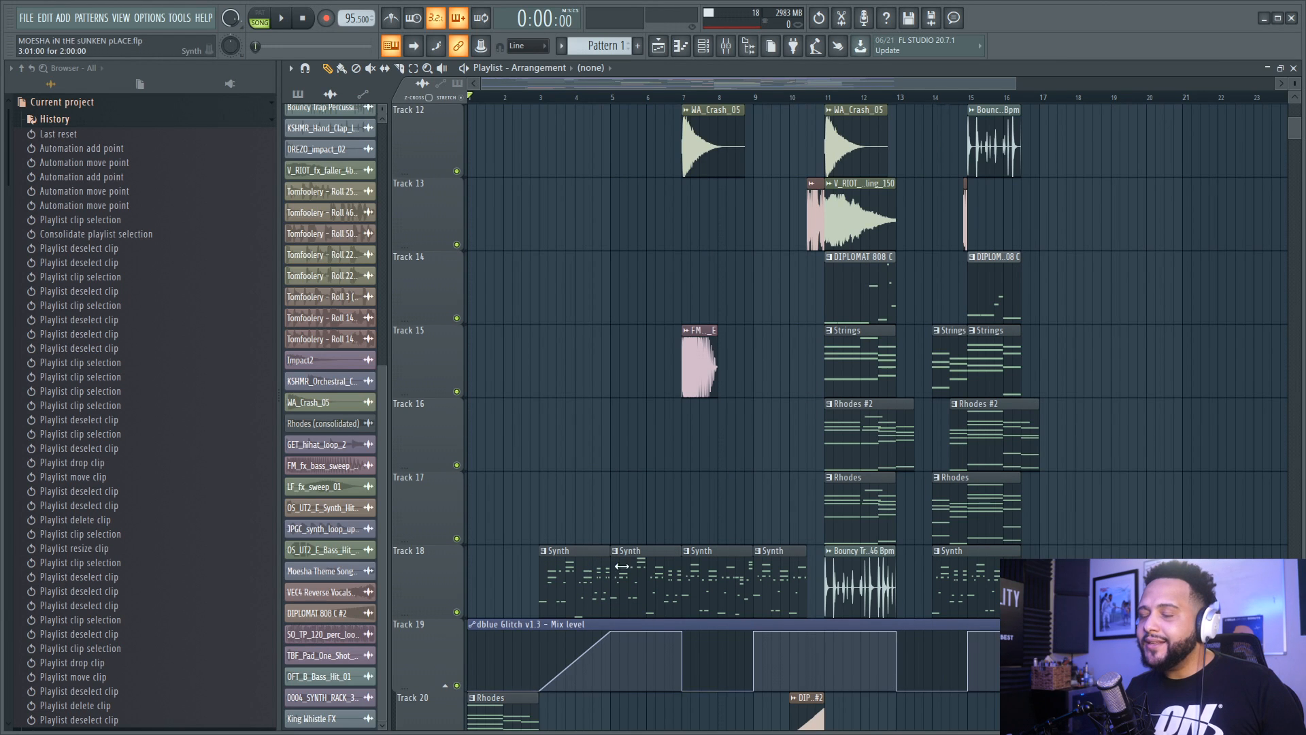
pyautogui.scroll(-2, 608, 432)
pyautogui.scroll(-1, 687, 444)
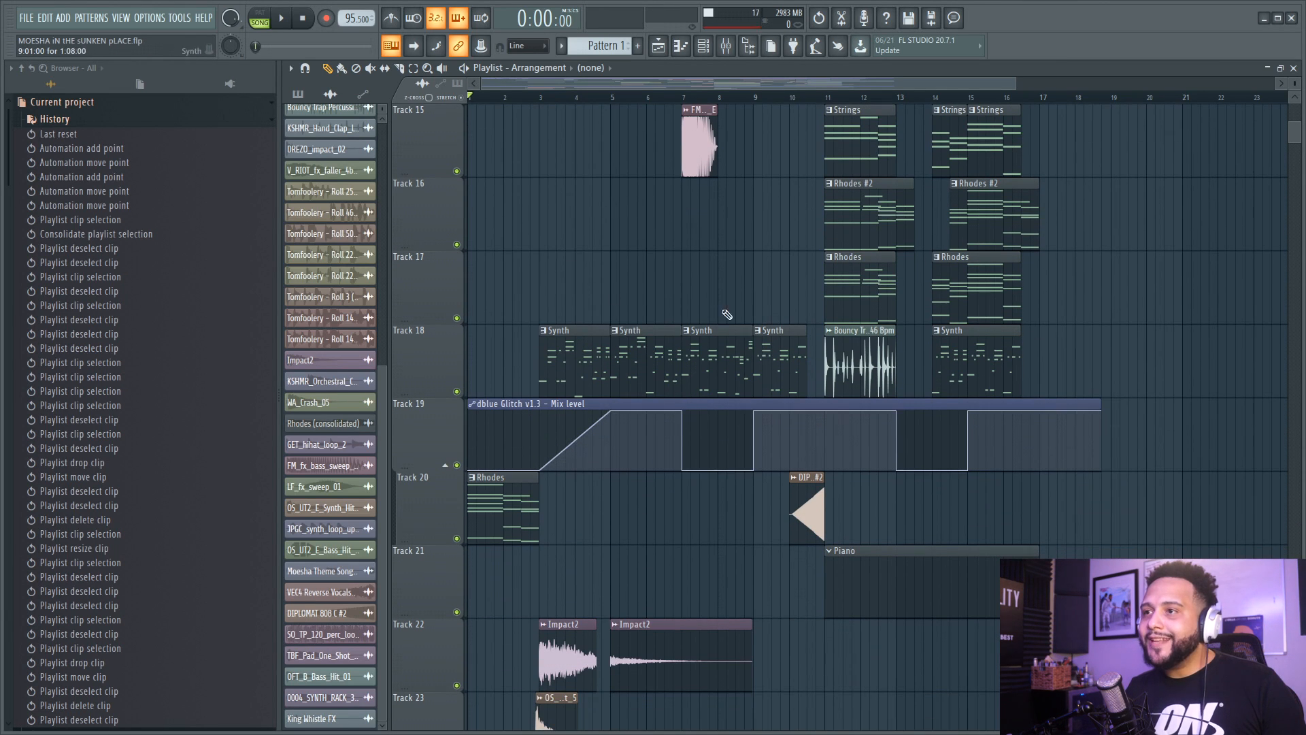
pyautogui.scroll(2, 505, 136)
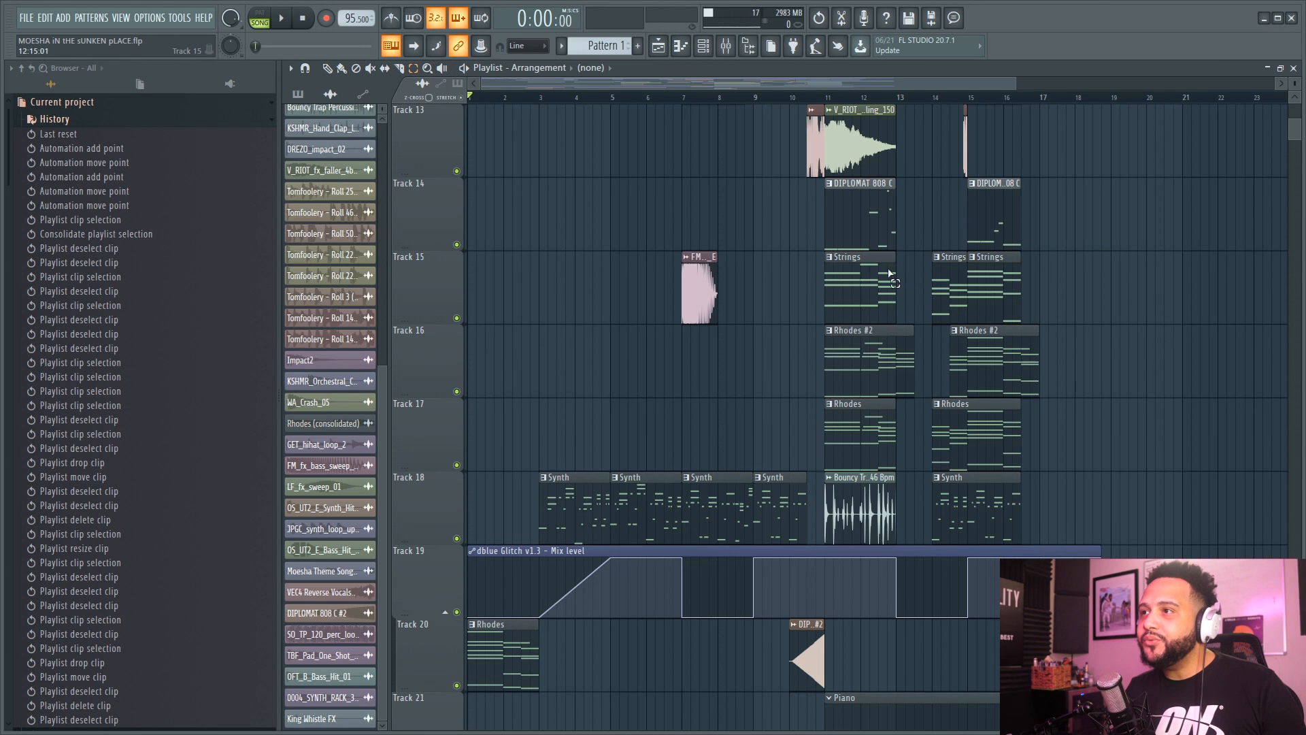
pyautogui.scroll(2, 844, 291)
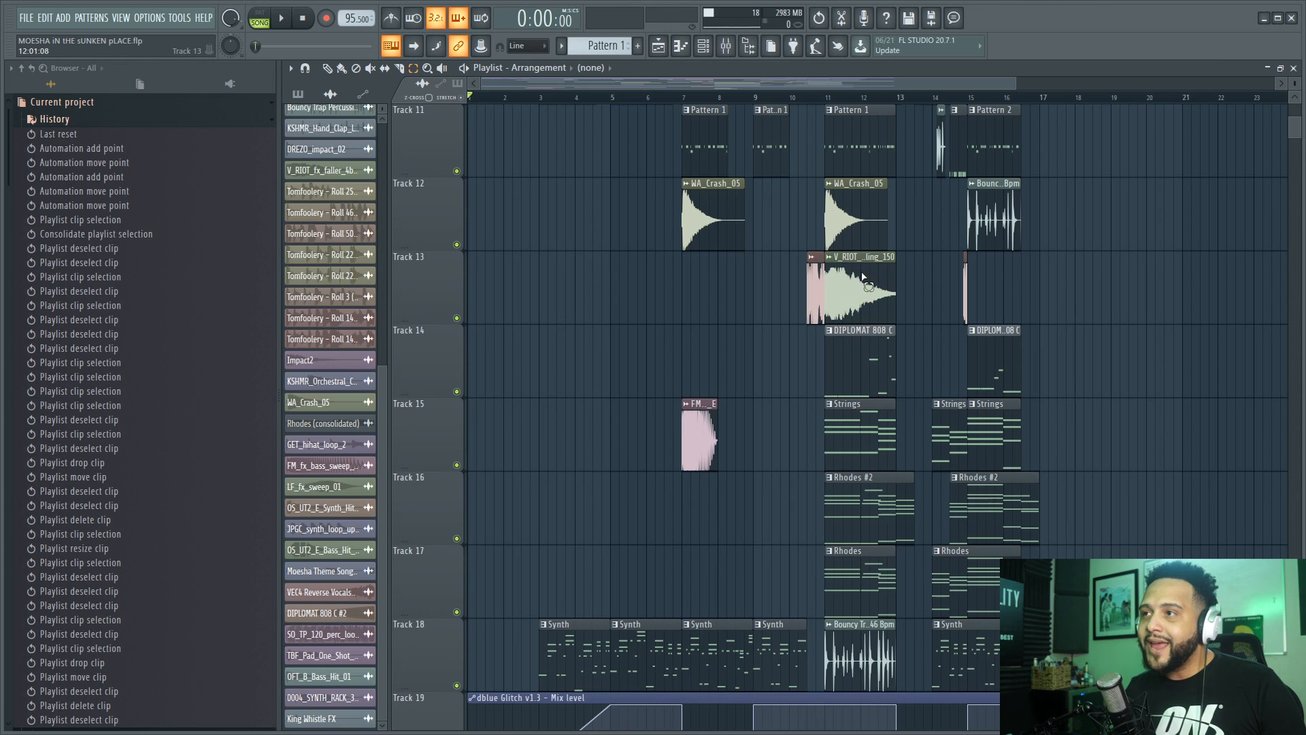
pyautogui.scroll(-1, 884, 429)
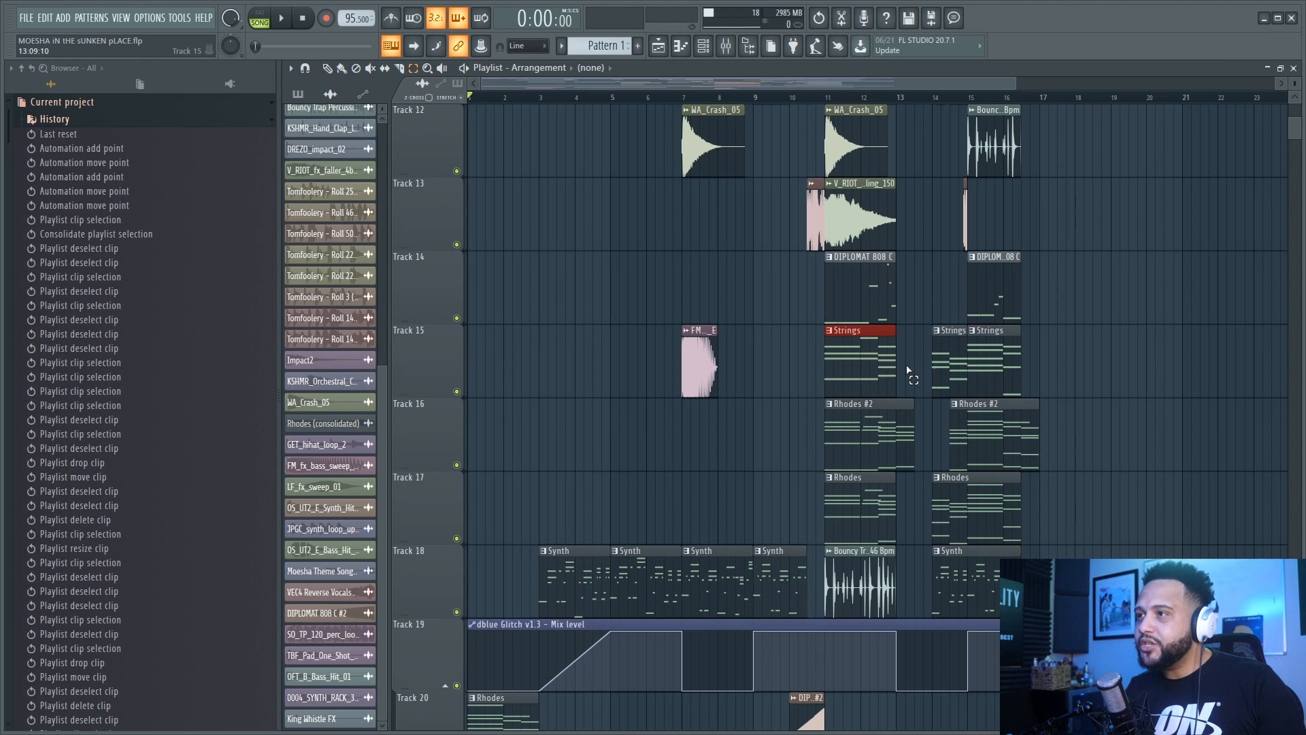
pyautogui.hotkey('ctrl', 'alt', 'c')
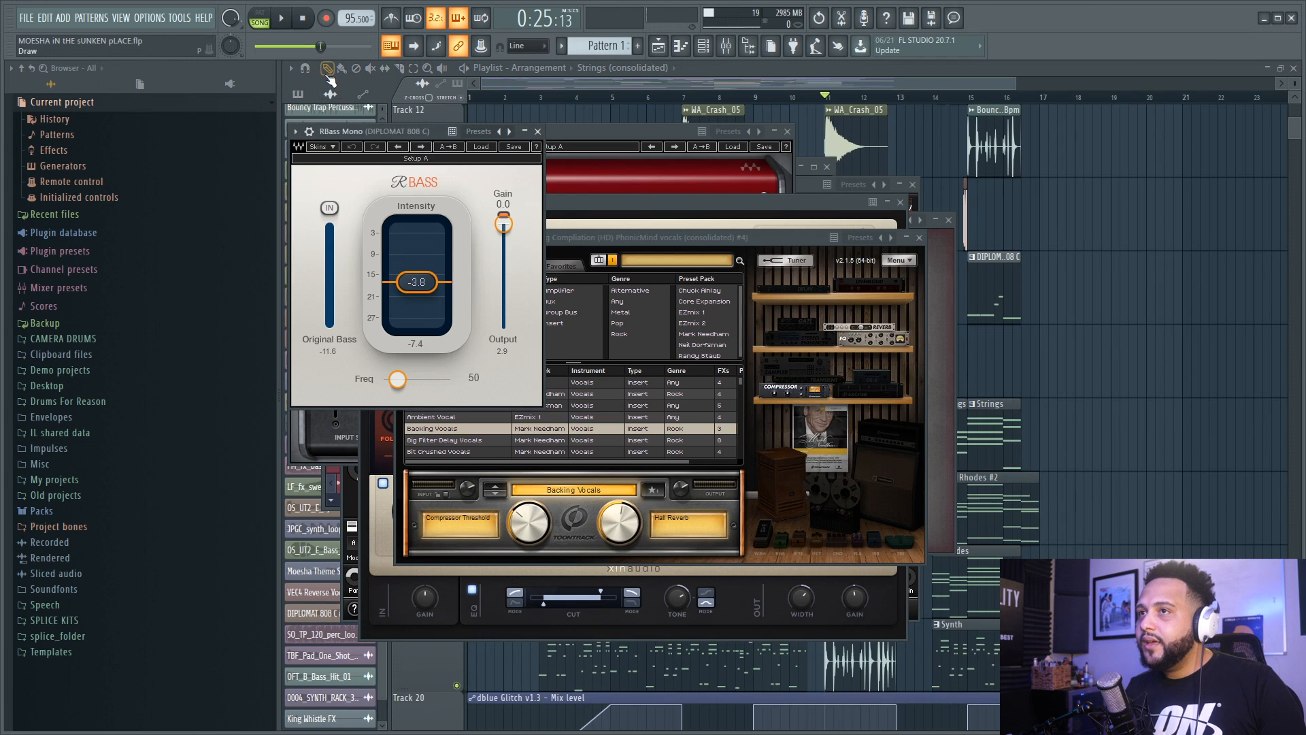
pyautogui.click(327, 73)
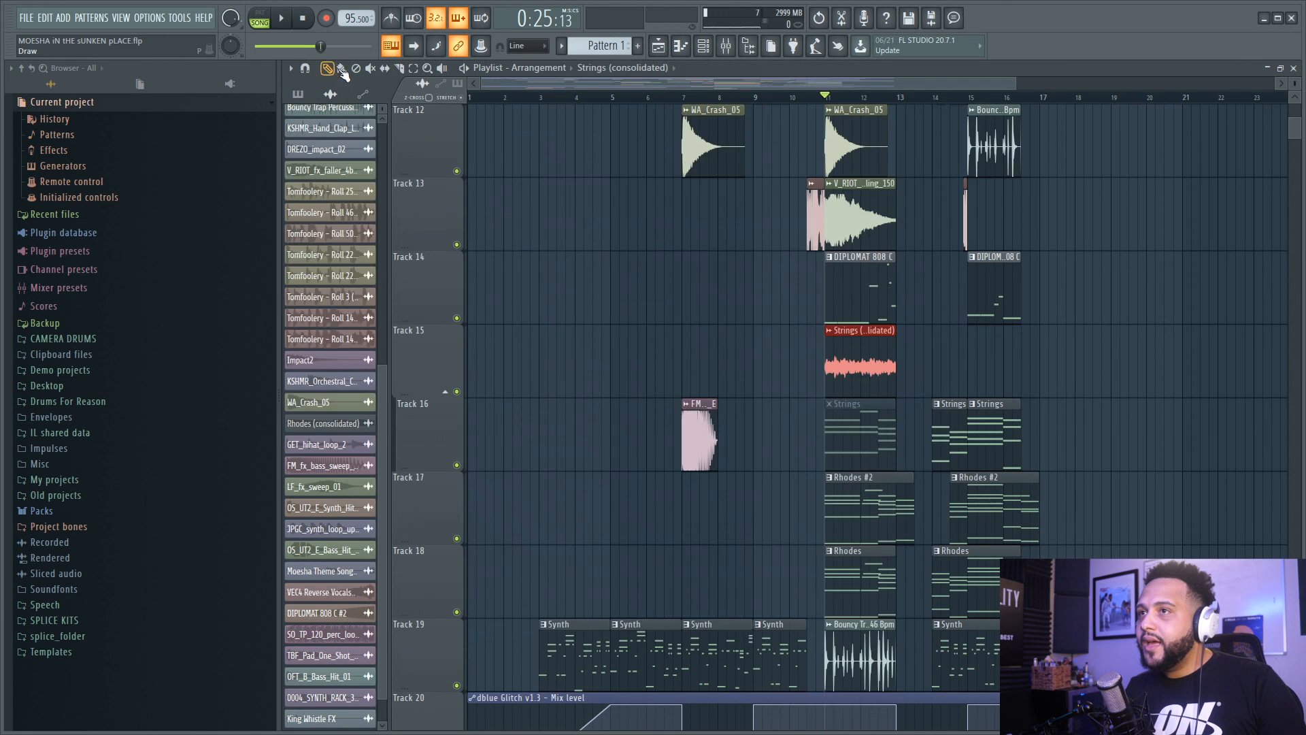
# - Undo the consolidation of the Strings clip at bar 11
pyautogui.scroll(4, 1053, 303)
pyautogui.scroll(-4, 977, 251)
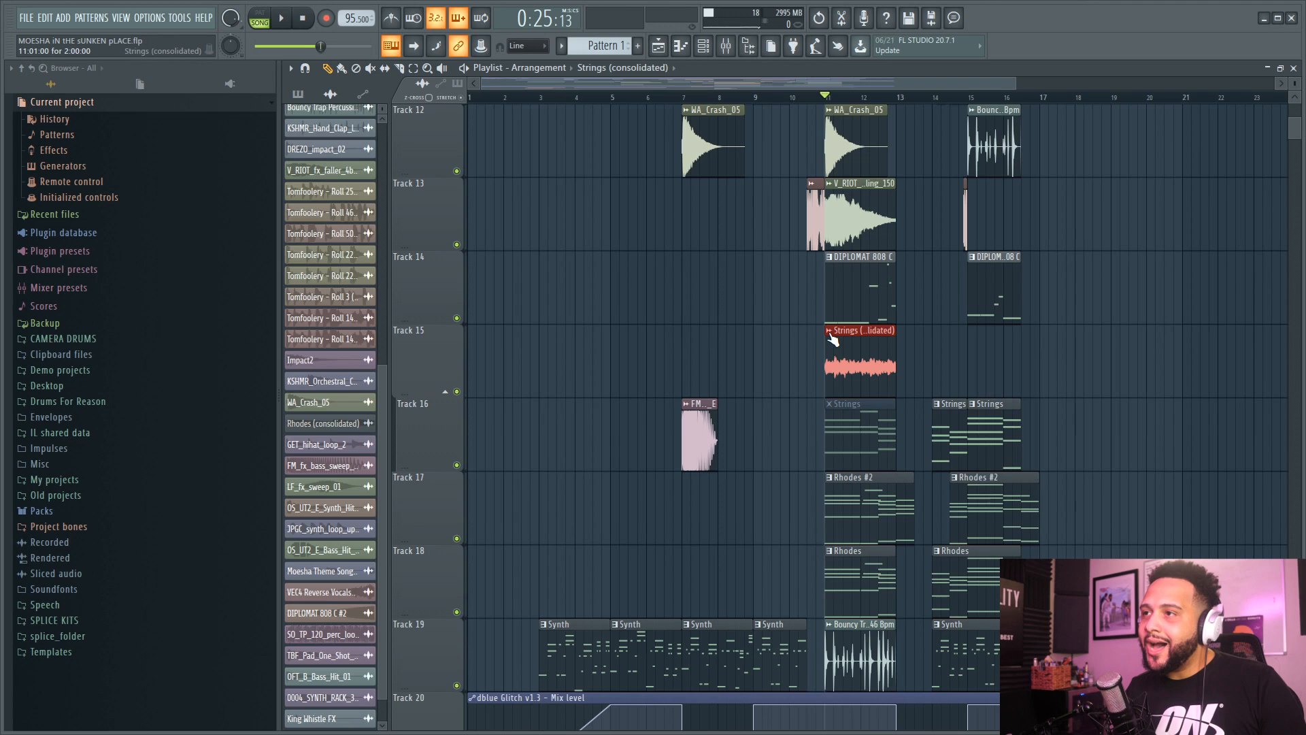
pyautogui.hotkey('ctrl', 'z')
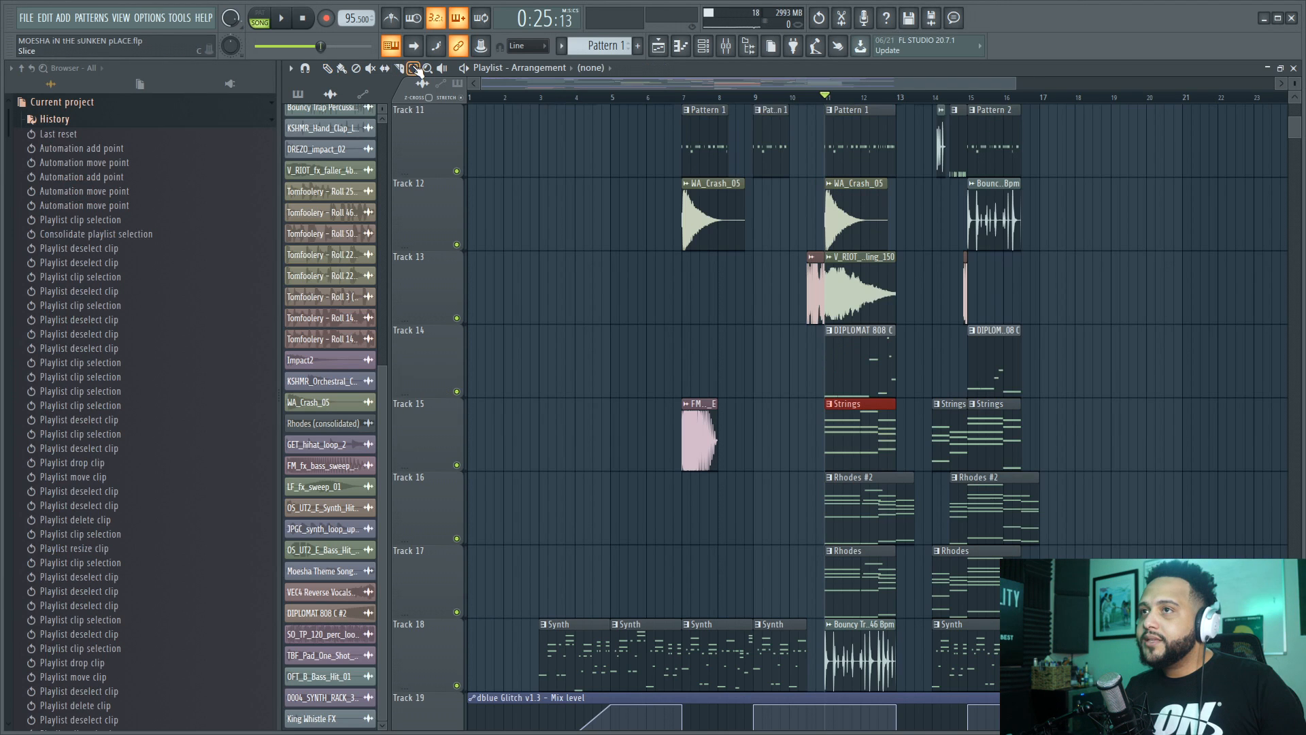
# - Consolidate the DIPLOMAT 808 C pattern clip at bar 11 on Track 14 into an audio clip and close the plugin windows
pyautogui.click(859, 367)
pyautogui.hotkey('ctrl', 'alt', 'c')
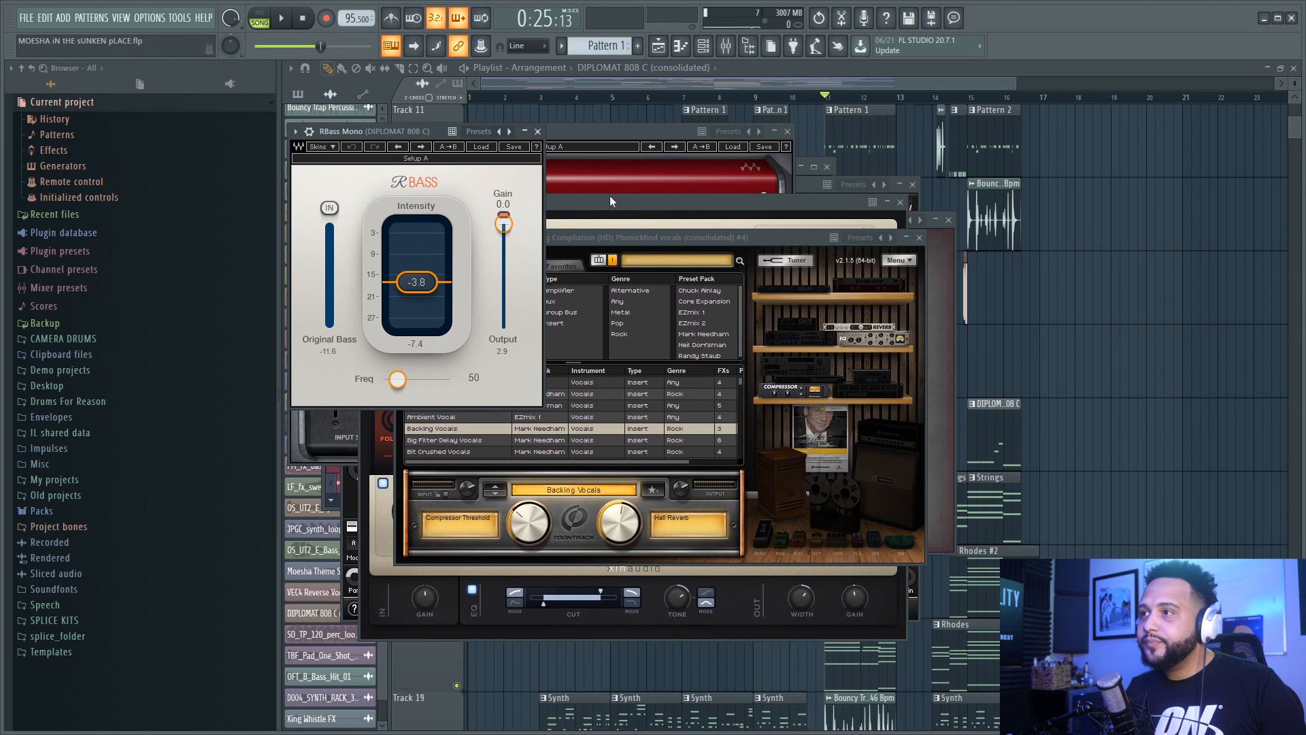
pyautogui.hotkey('alt', 'F12')
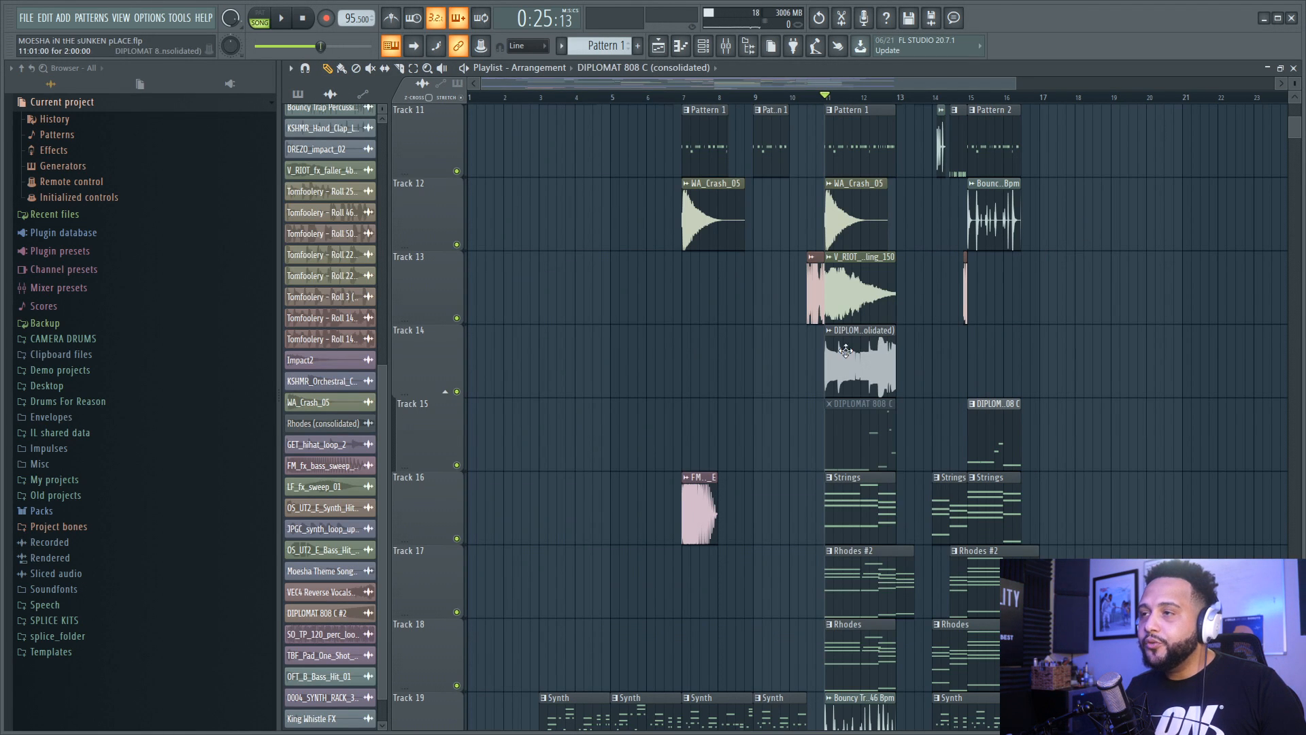
# - Solo Track 14 and play back the consolidated DIPLOMAT 808 C audio clip
pyautogui.rightClick(457, 393)
pyautogui.press('space')
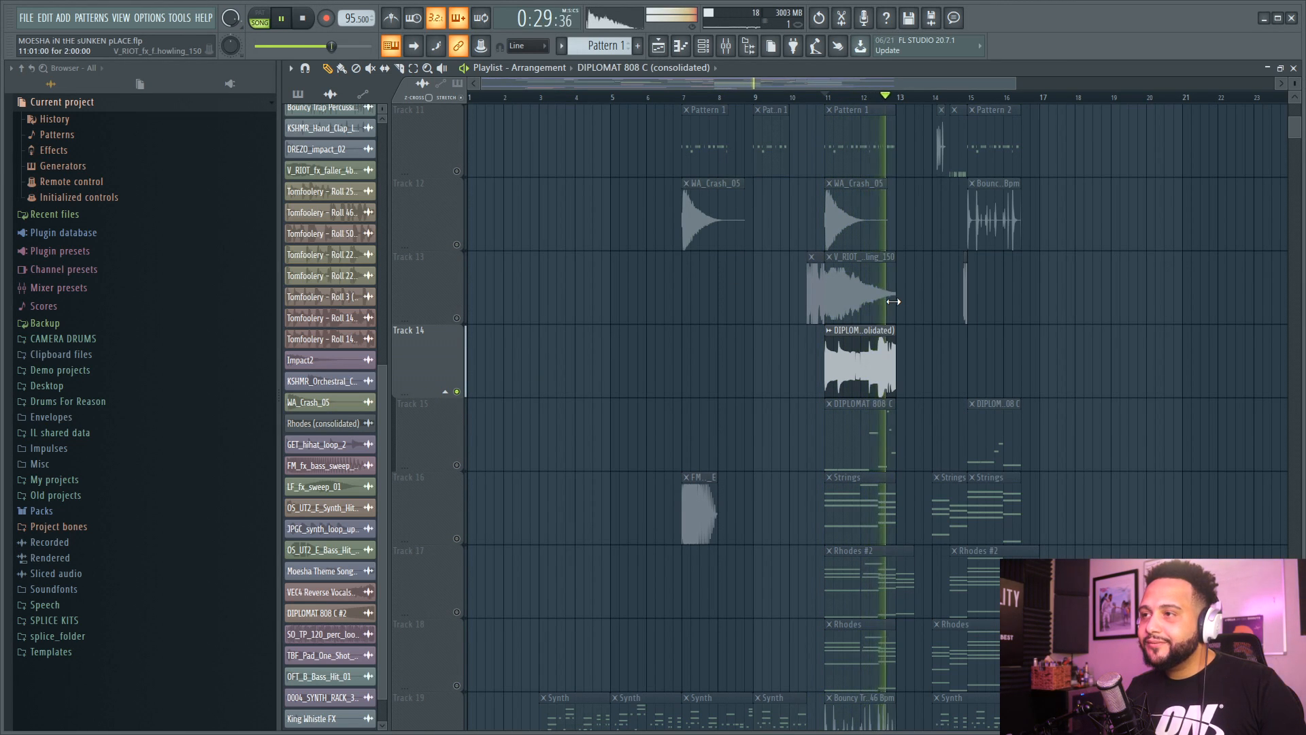
pyautogui.press('space')
# - Undo the consolidation of the DIPLOMAT 808 C clip and accept deleting its recorded wave file
pyautogui.hotkey('ctrl', 'z')
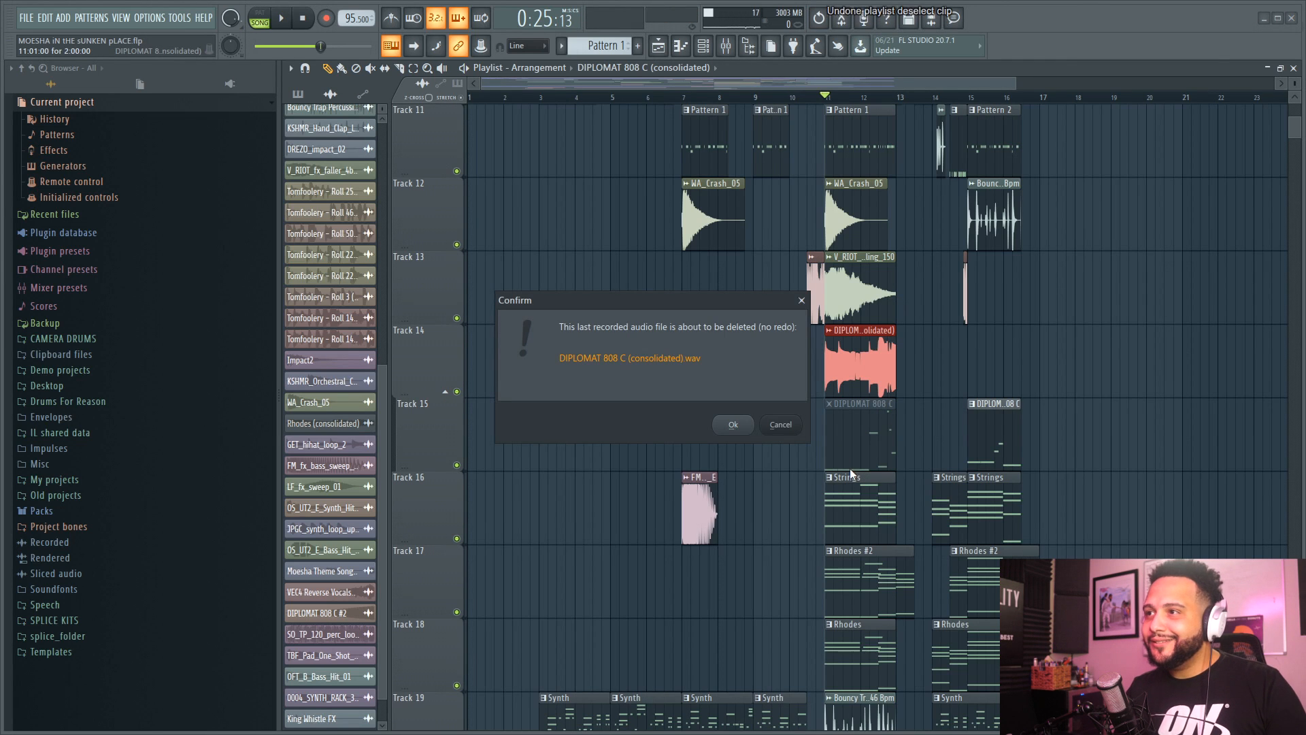
pyautogui.click(738, 431)
# - Look through the arrangement's tracks to review the vocal, percussion, effect and pattern clips
pyautogui.scroll(6, 814, 374)
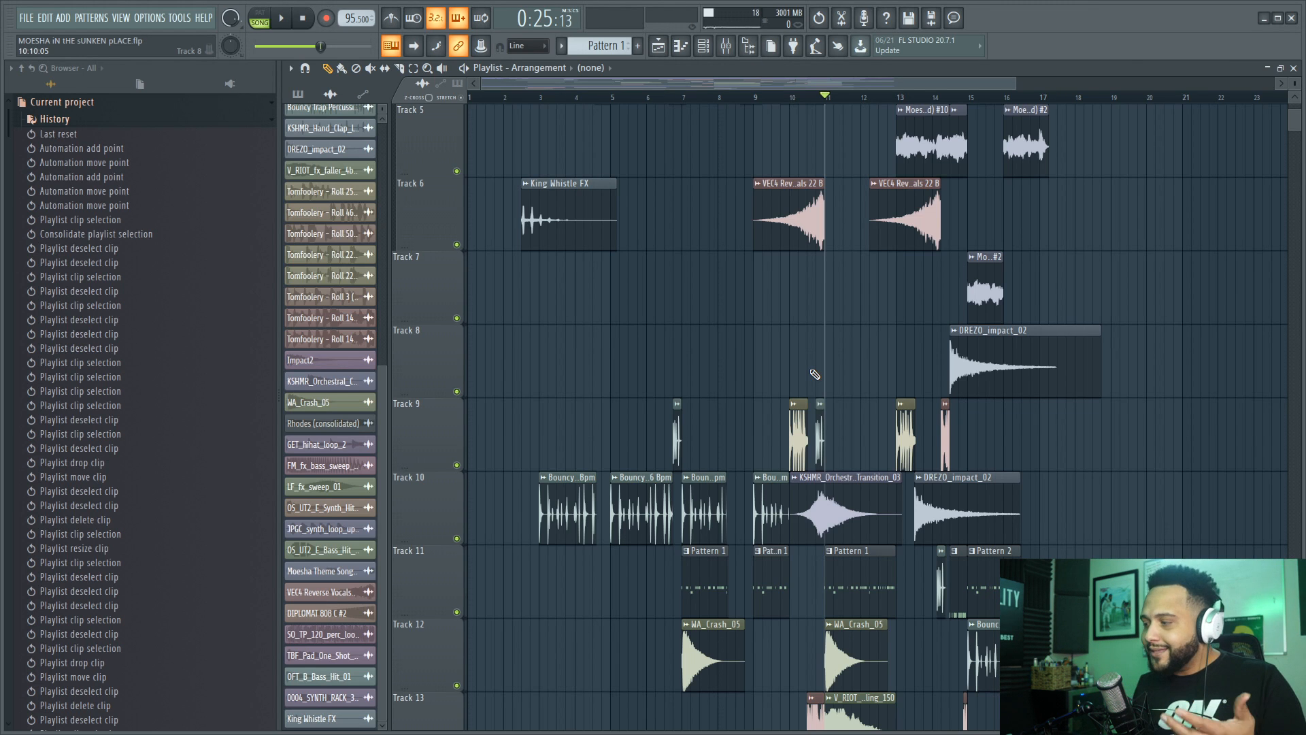
pyautogui.scroll(4, 822, 365)
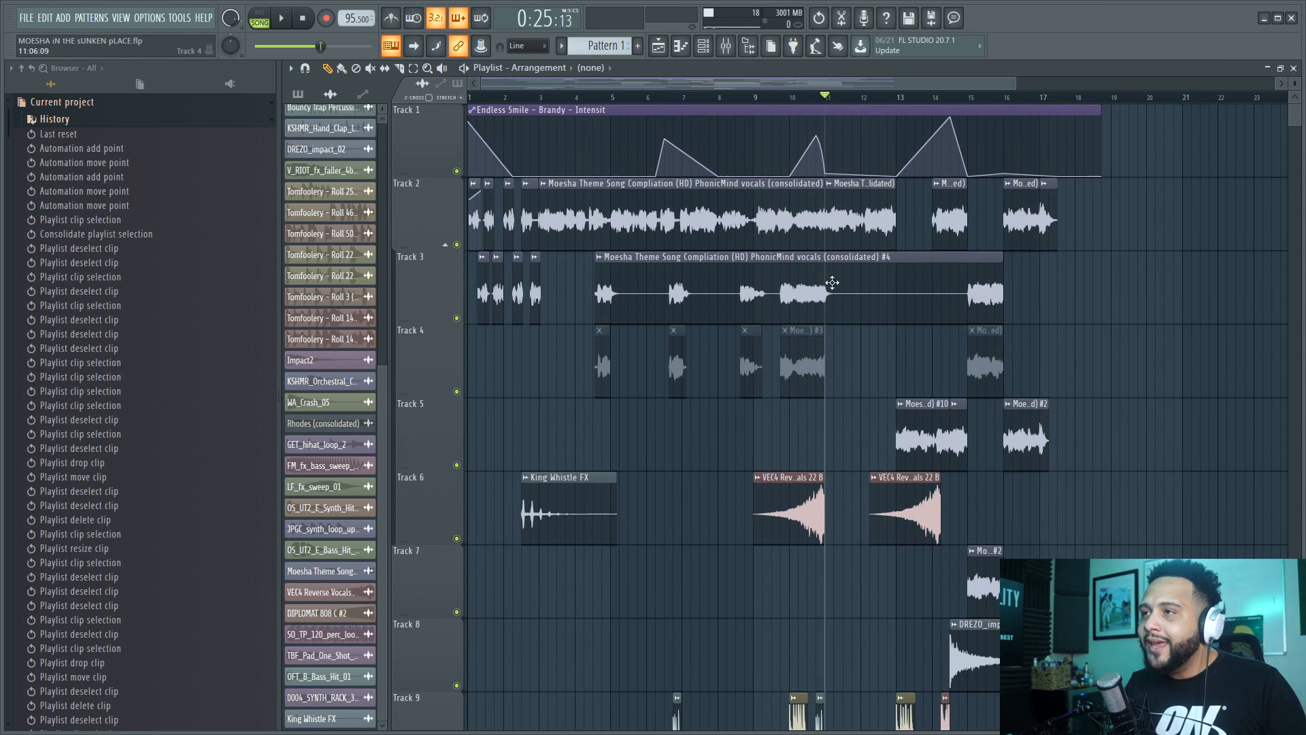
pyautogui.scroll(-16, 918, 483)
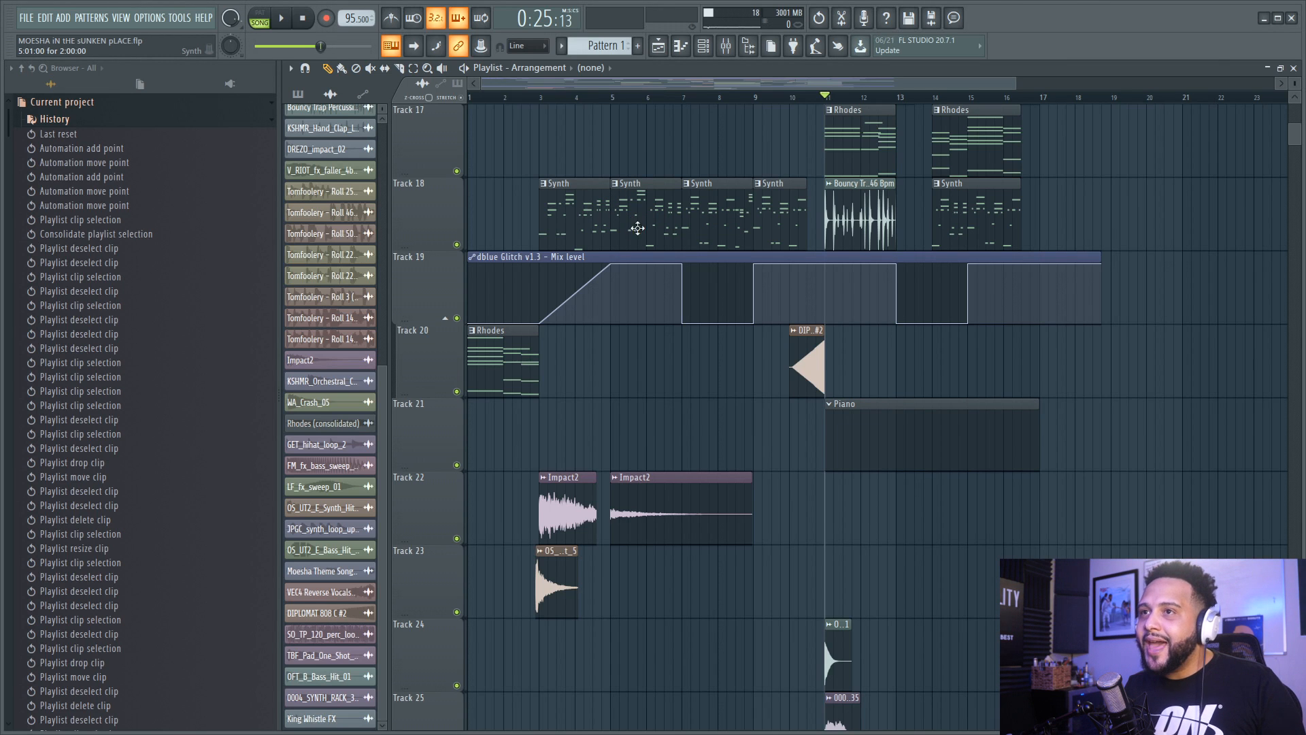
pyautogui.scroll(4, 1009, 352)
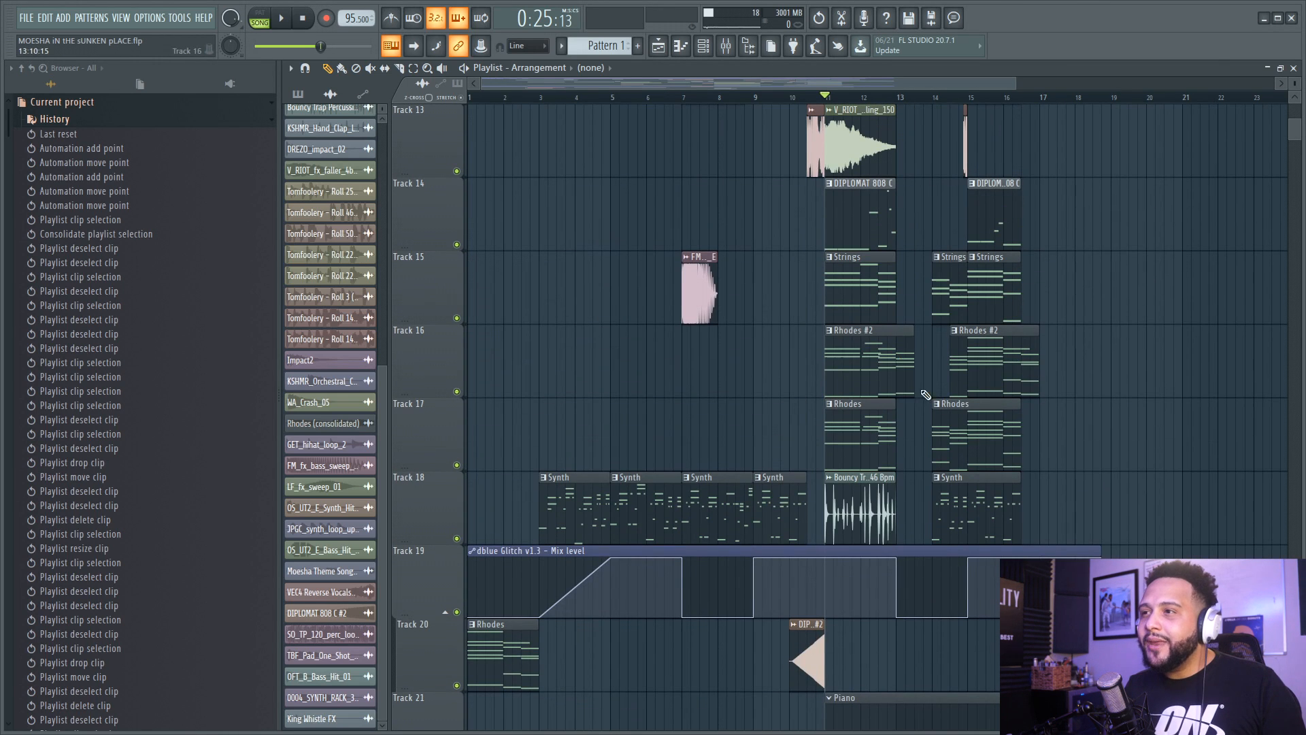
pyautogui.scroll(2, 871, 500)
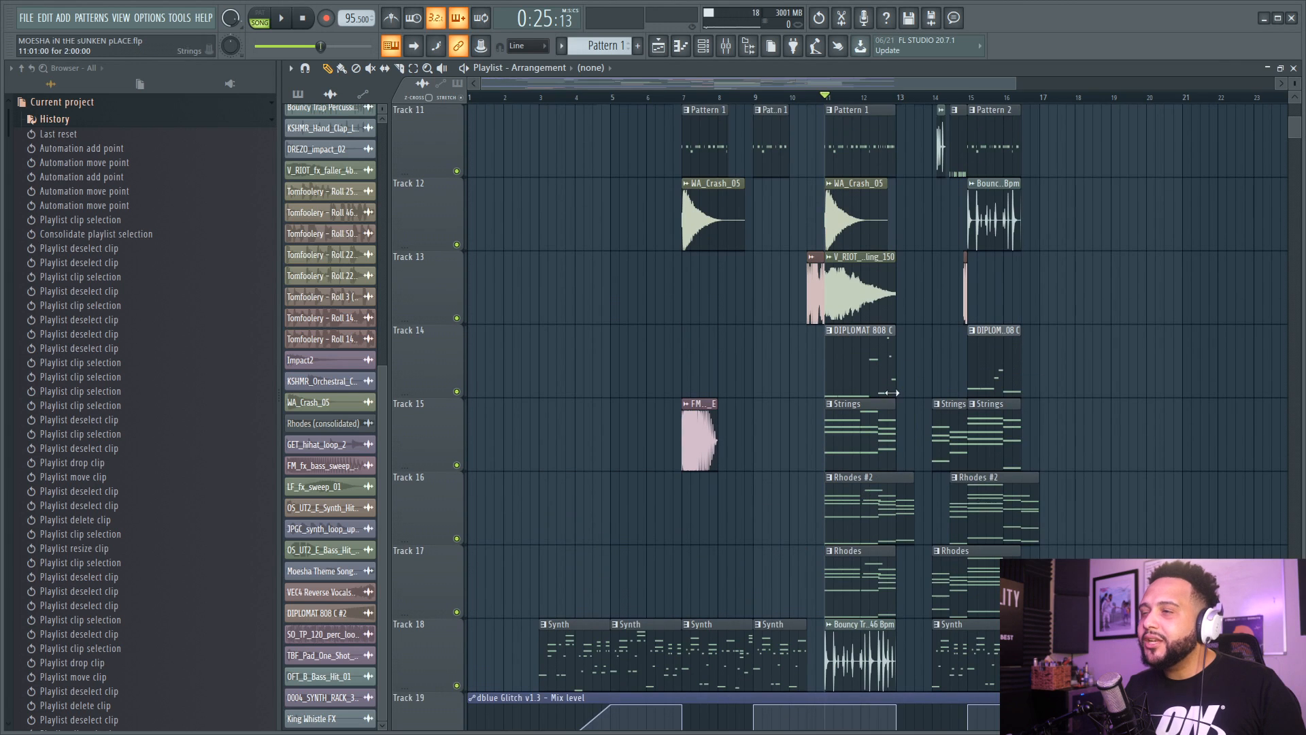
pyautogui.scroll(1, 849, 294)
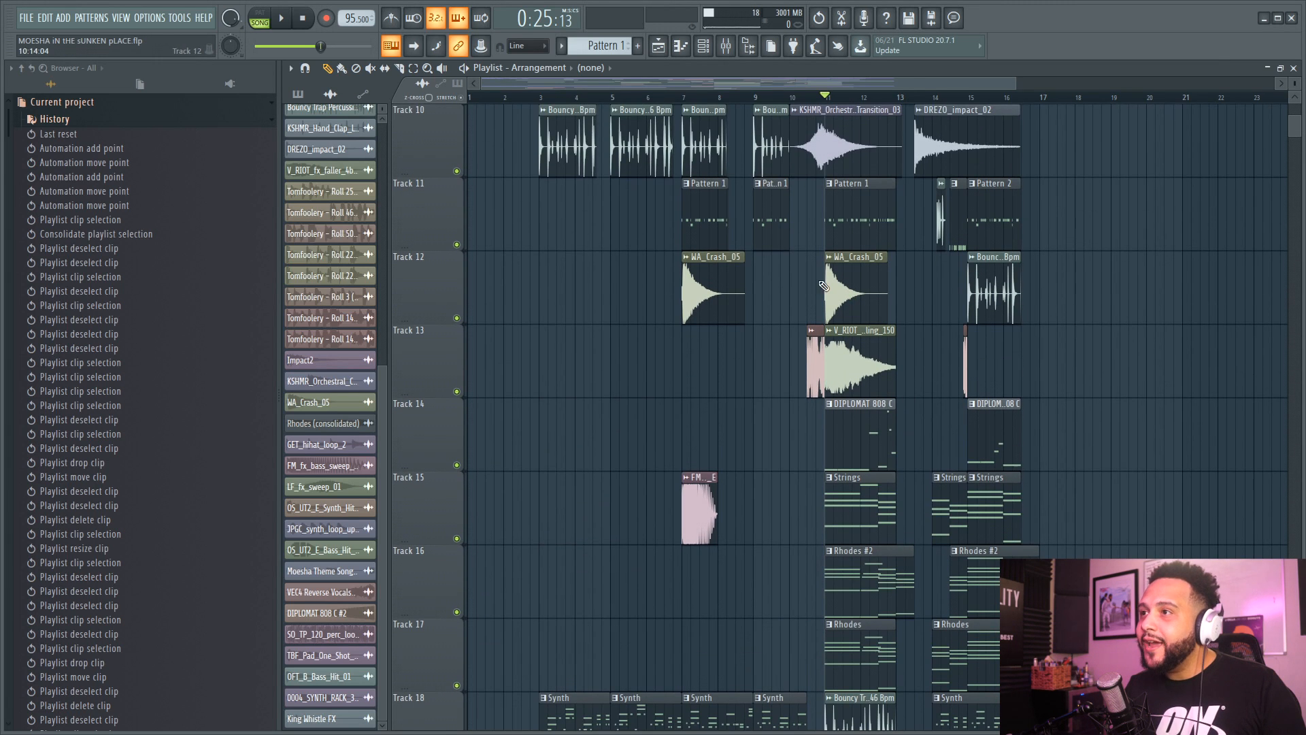
pyautogui.scroll(3, 823, 286)
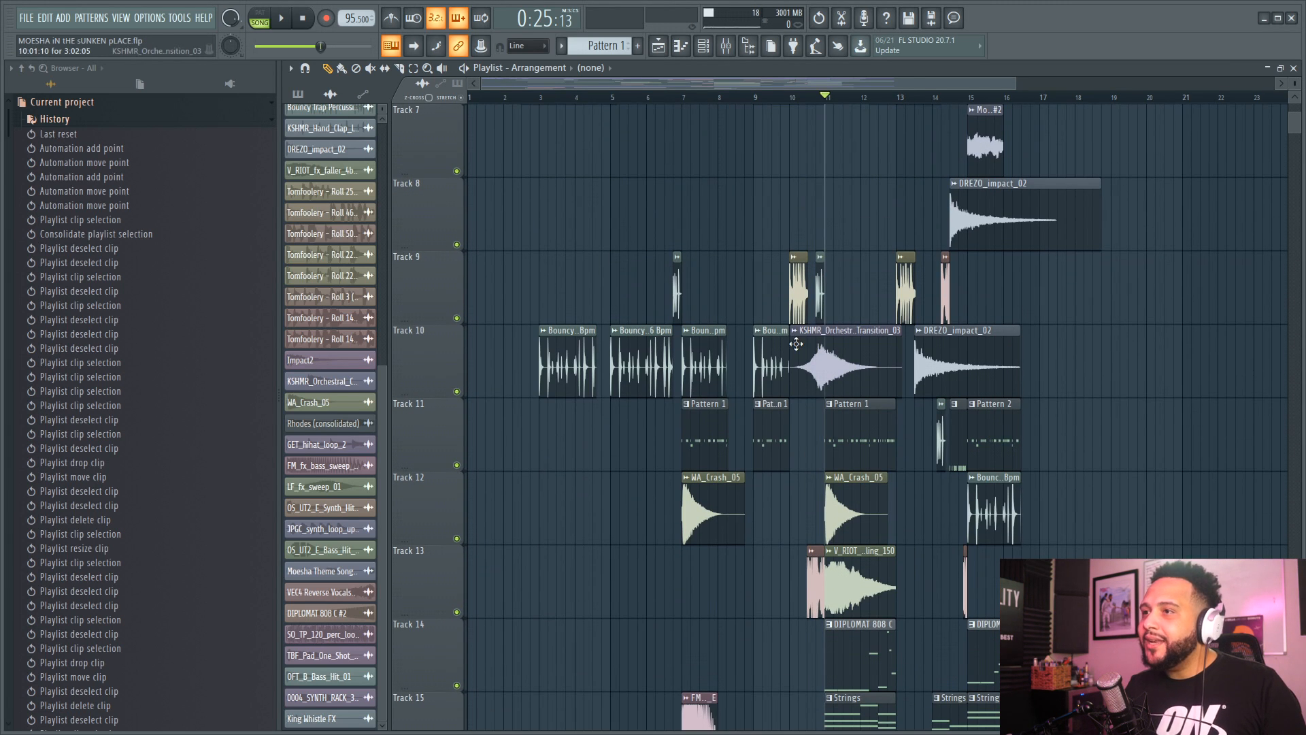
pyautogui.scroll(-7, 688, 364)
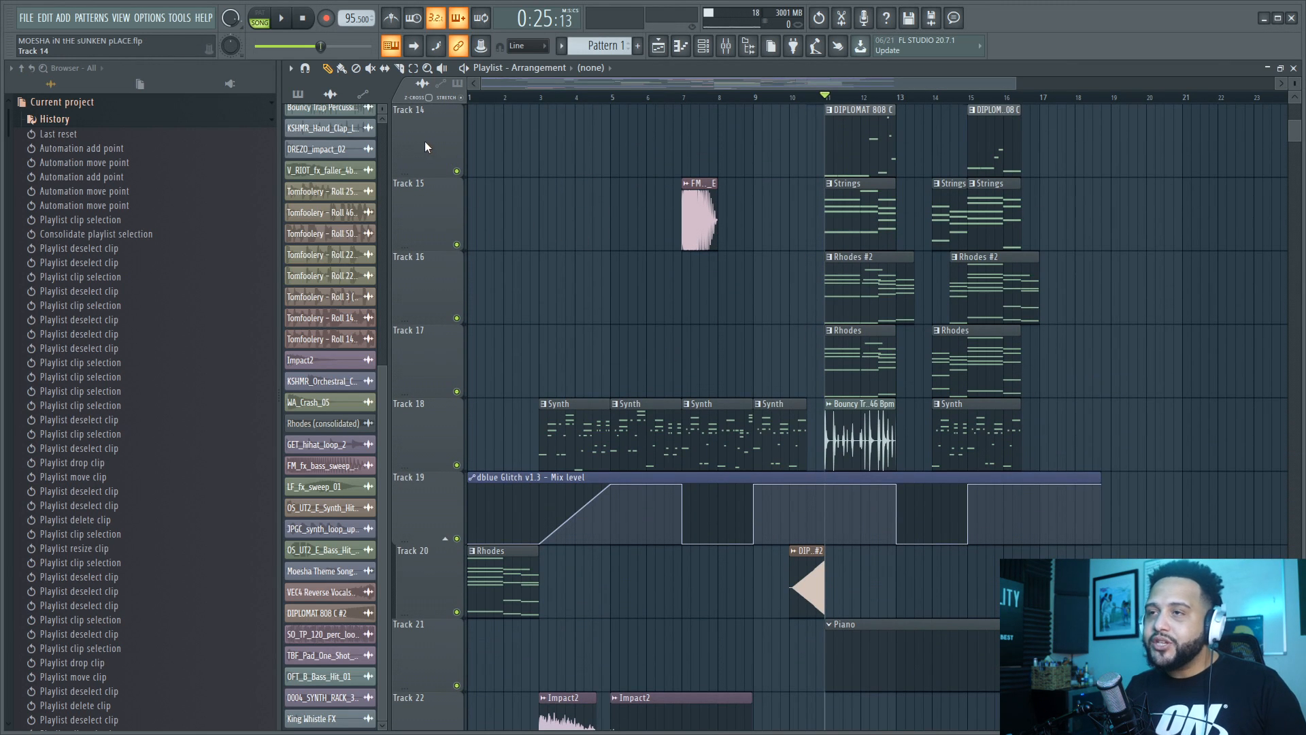
# - Slice the Rhodes pattern clip on Track 20 at bar 2
pyautogui.click(400, 69)
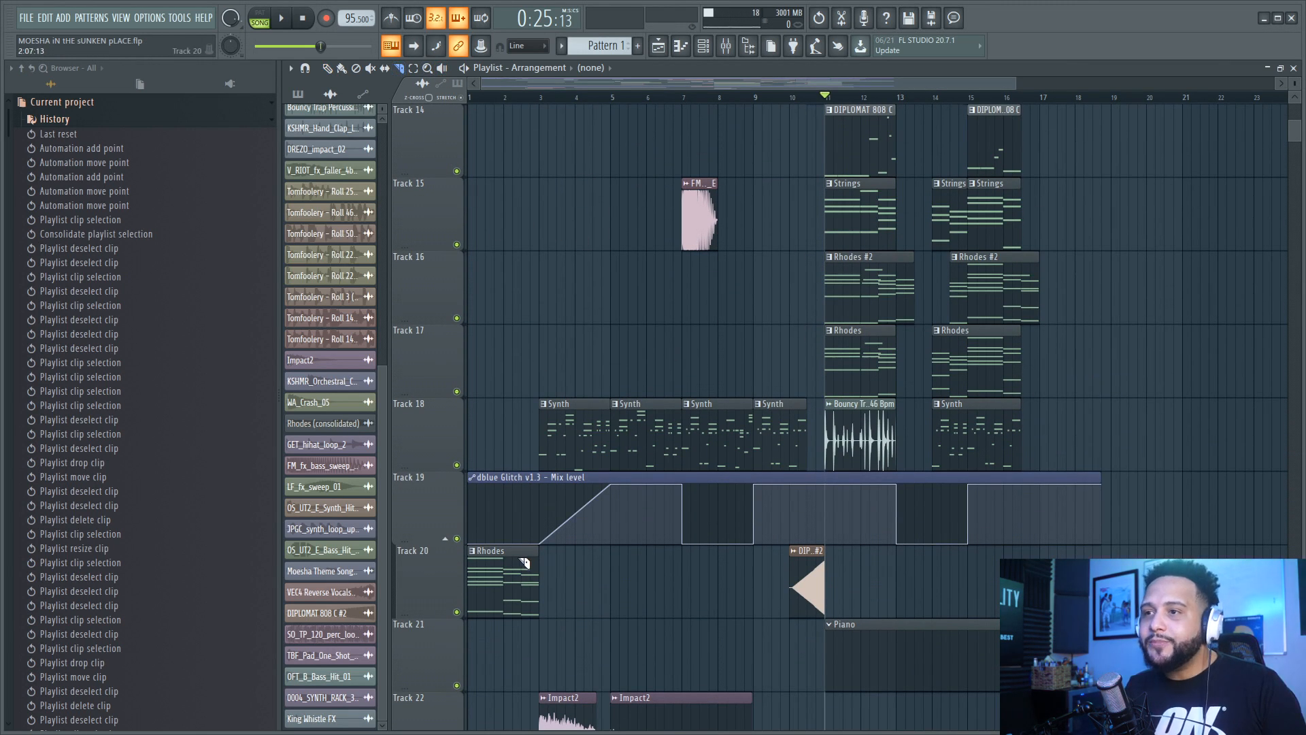
pyautogui.scroll(-1, 486, 519)
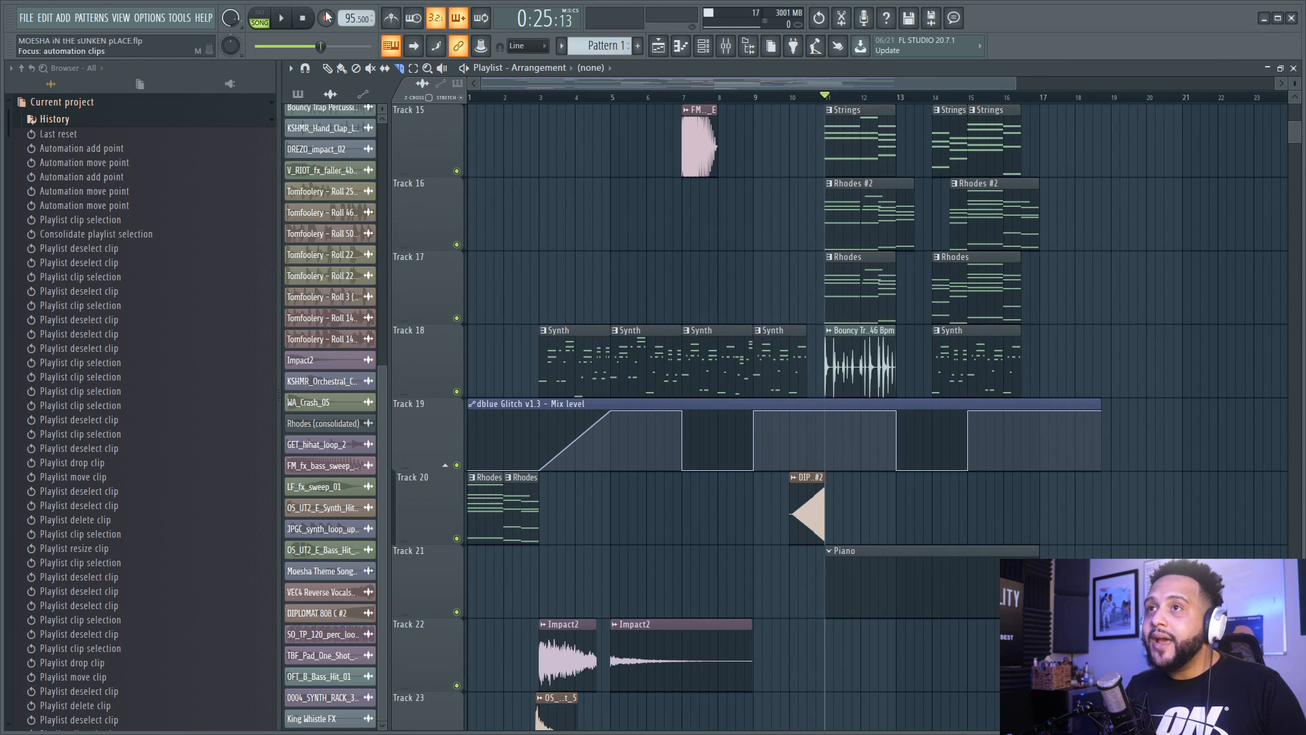
# - Solo Track 20 and play the two Rhodes pieces from the start of the song
pyautogui.keyDown('ctrl'); pyautogui.click(456, 537); pyautogui.keyUp('ctrl')
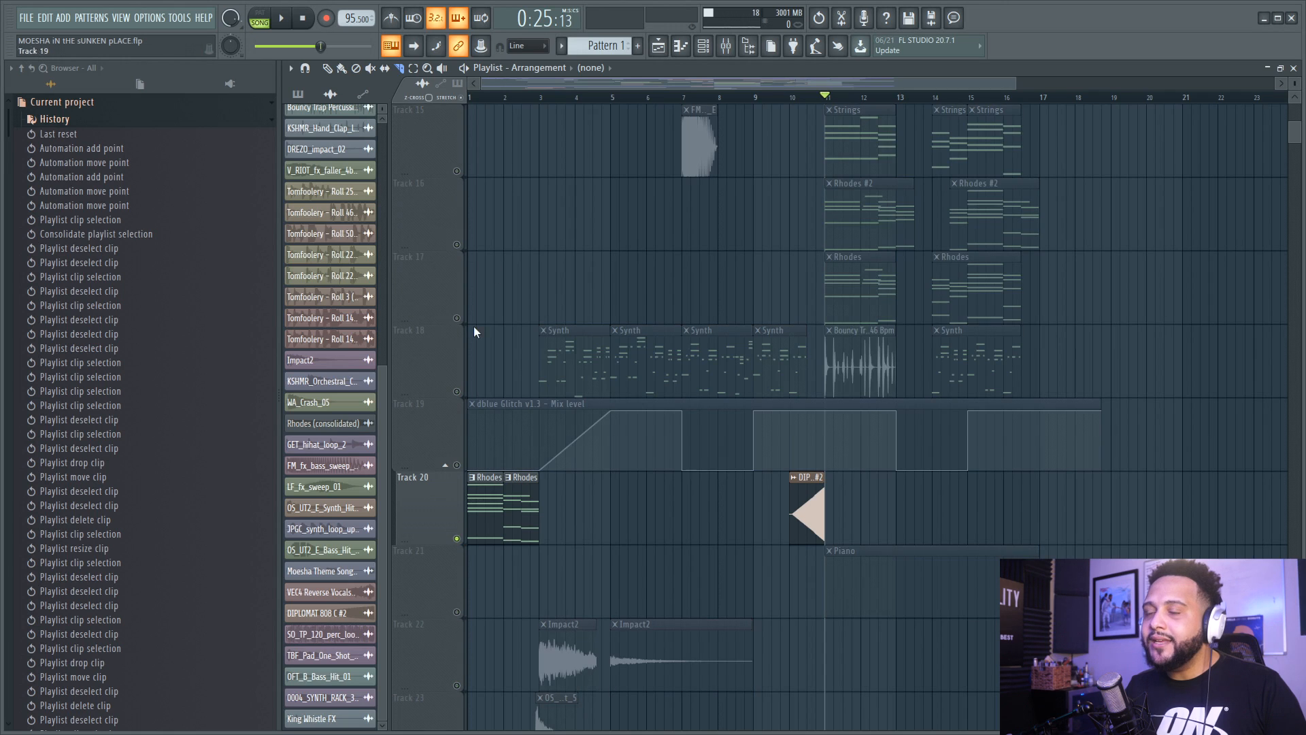
pyautogui.click(482, 98)
pyautogui.press('space')
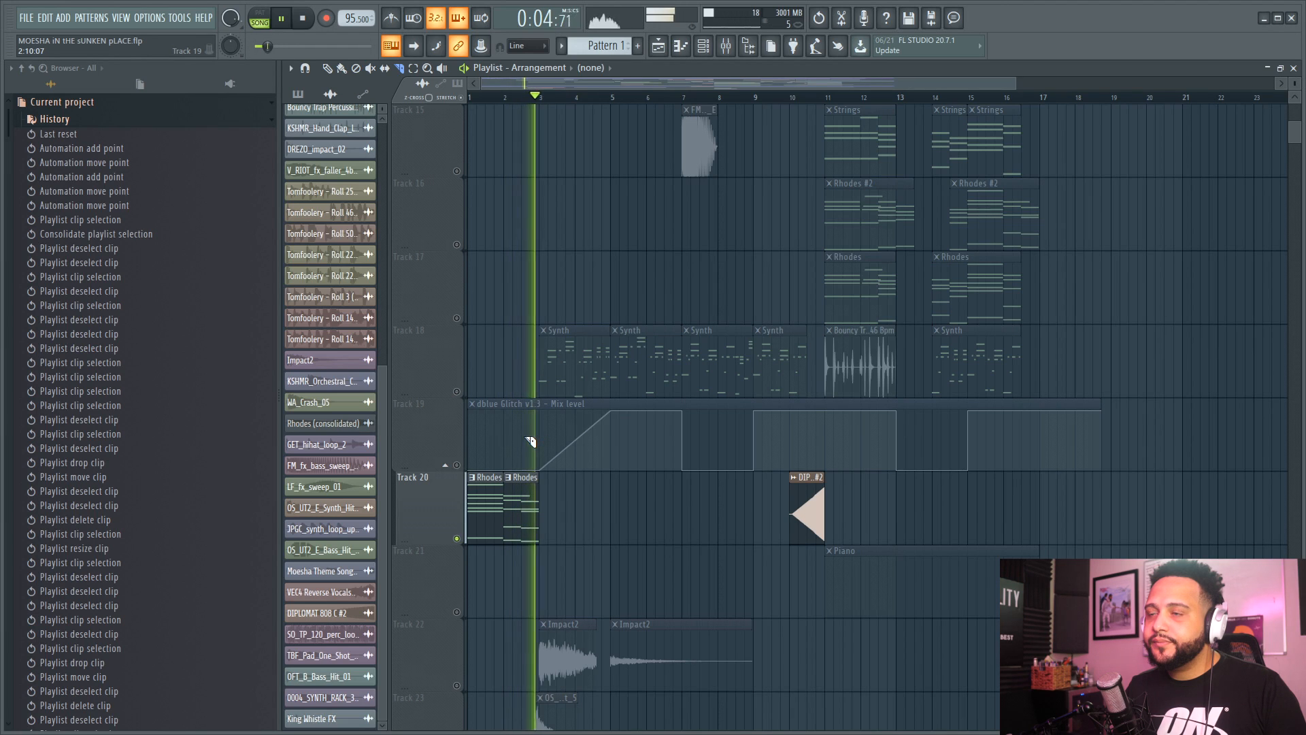
pyautogui.press('space')
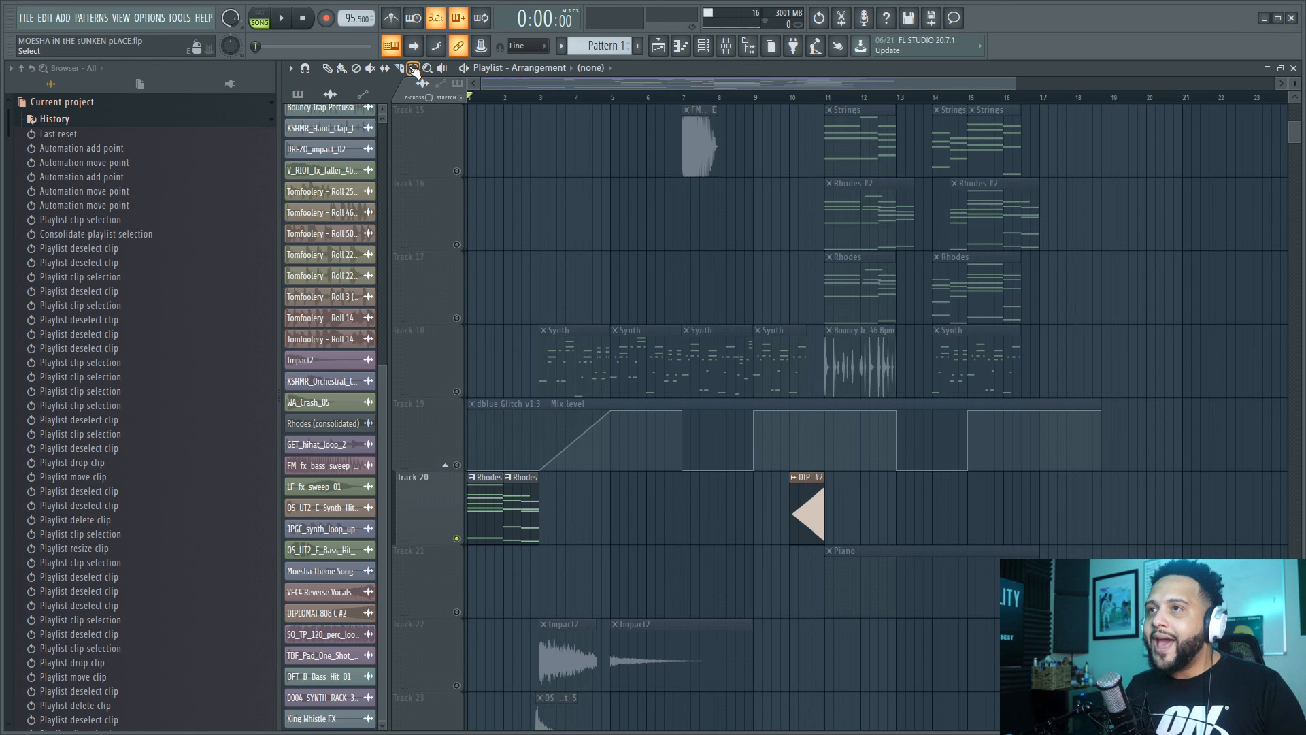
# - Consolidate the first Rhodes piece at bar 1 on Track 20 into an audio clip
pyautogui.click(474, 507)
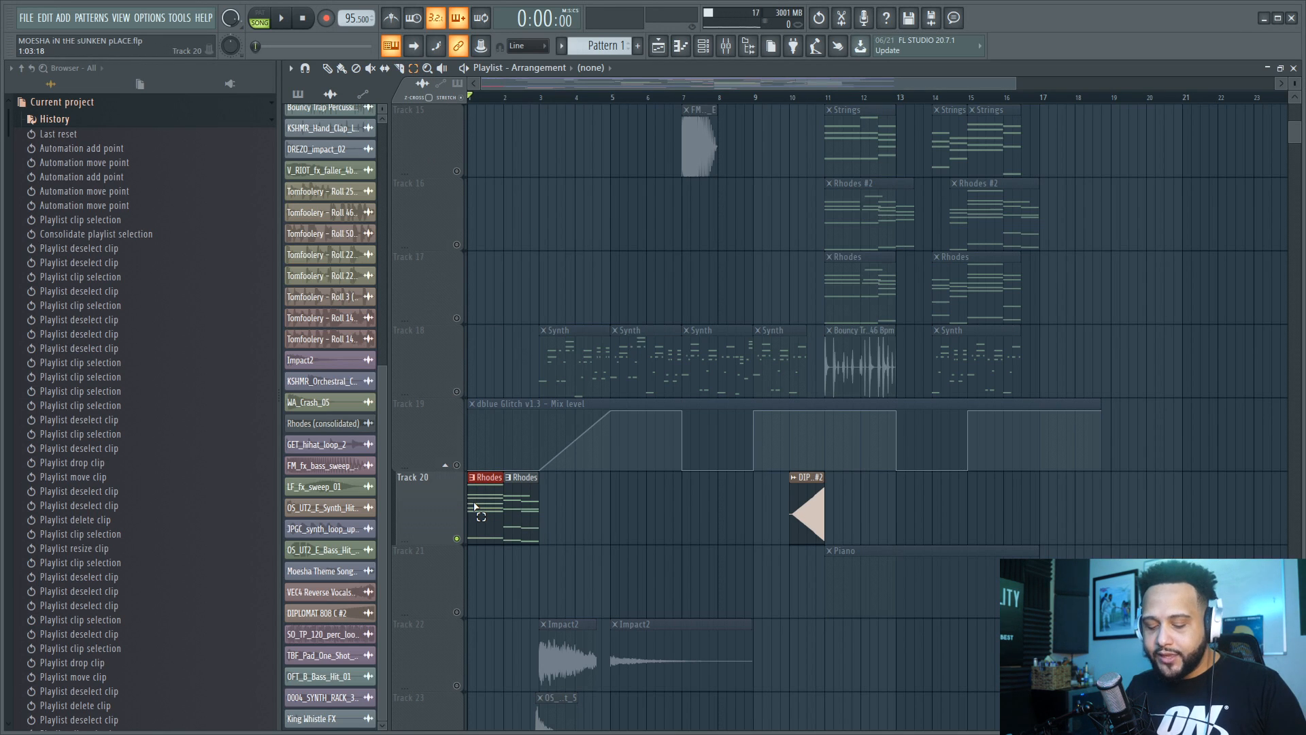
pyautogui.hotkey('ctrl', 'alt', 'c')
pyautogui.click(761, 565)
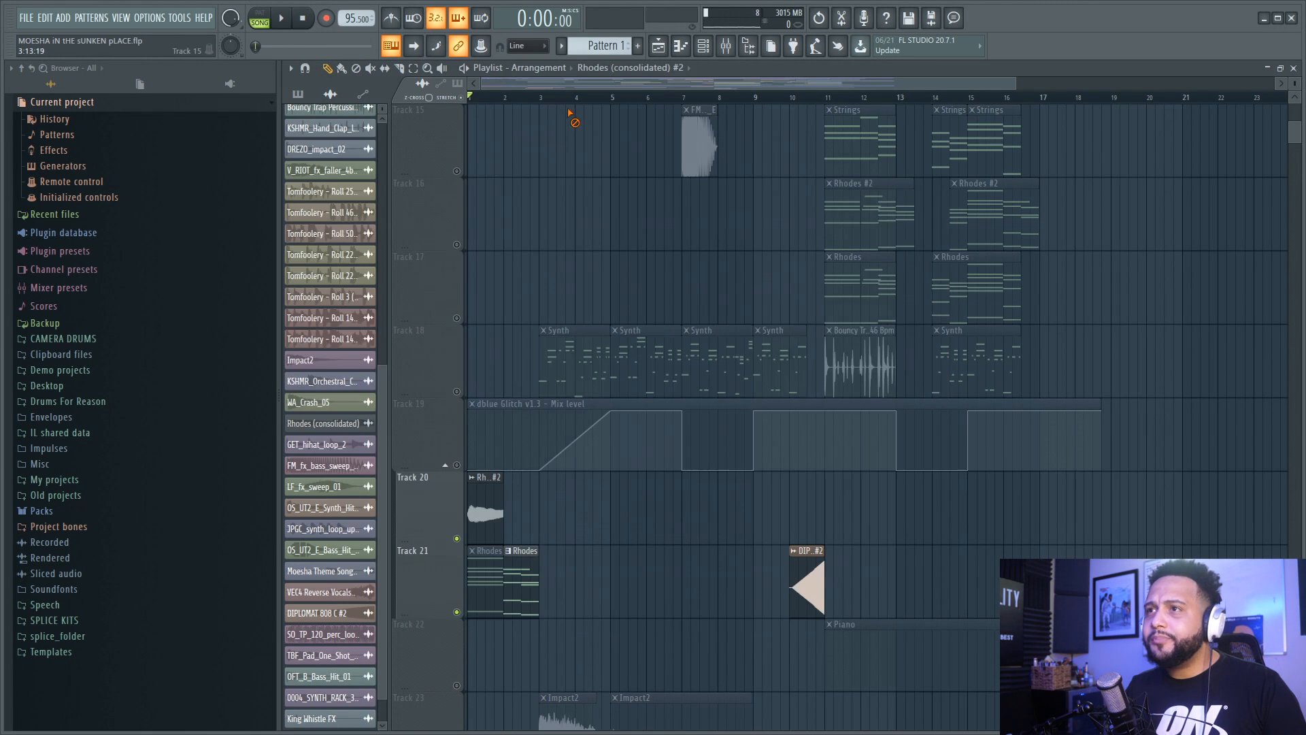
# - Move the consolidated Rhodes clip to bar 2 on Track 18 and unmute the original Rhodes piece at bar 1 on Track 21
pyautogui.moveTo(483, 512); pyautogui.dragTo(520, 366)
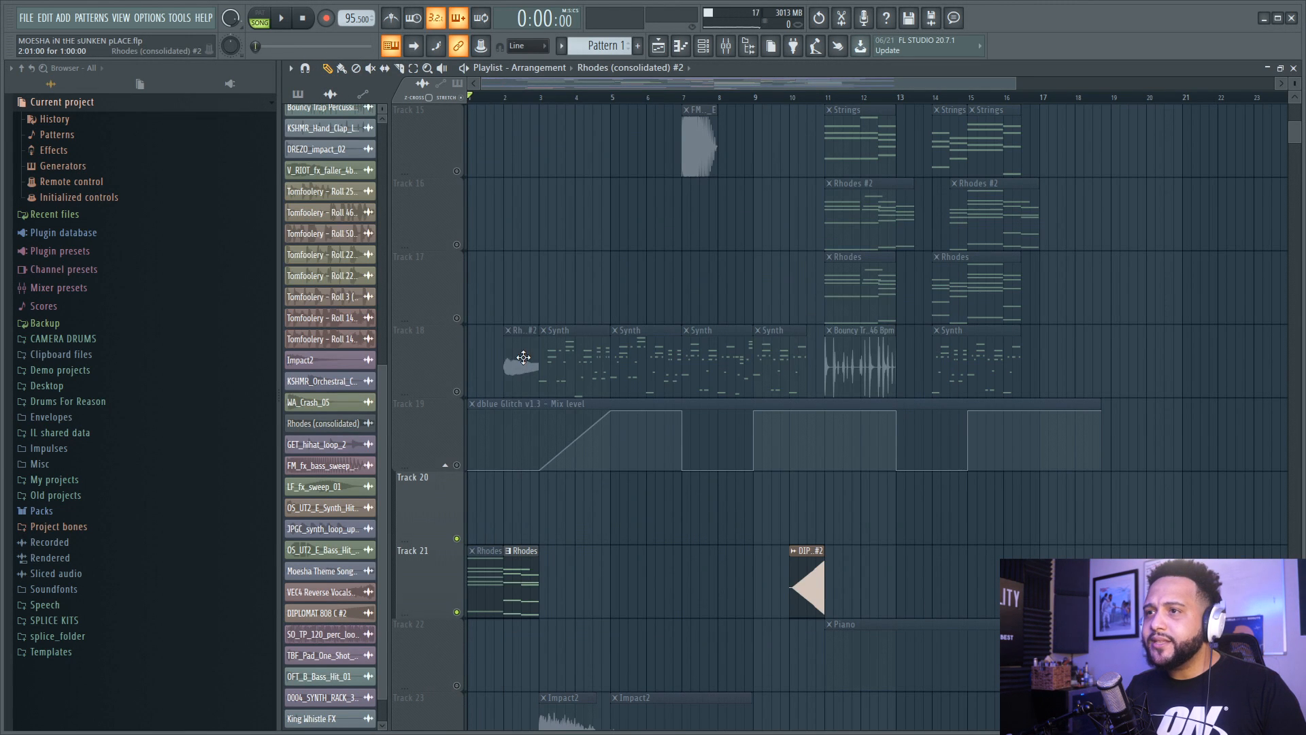
pyautogui.click(475, 598)
pyautogui.click(329, 69)
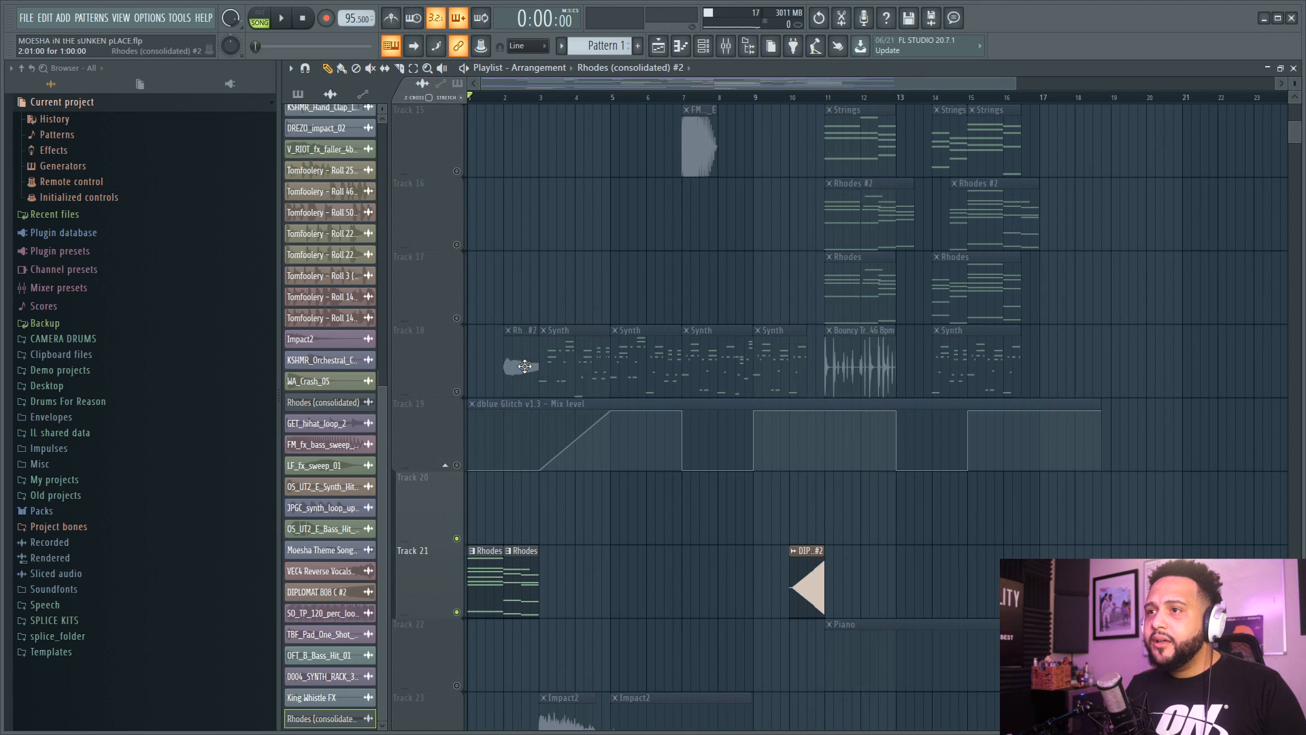
# - Reverse the Rhodes (consolidated) #2 sample, raise its fade-in, and close the clip's settings
pyautogui.doubleClick(524, 367)
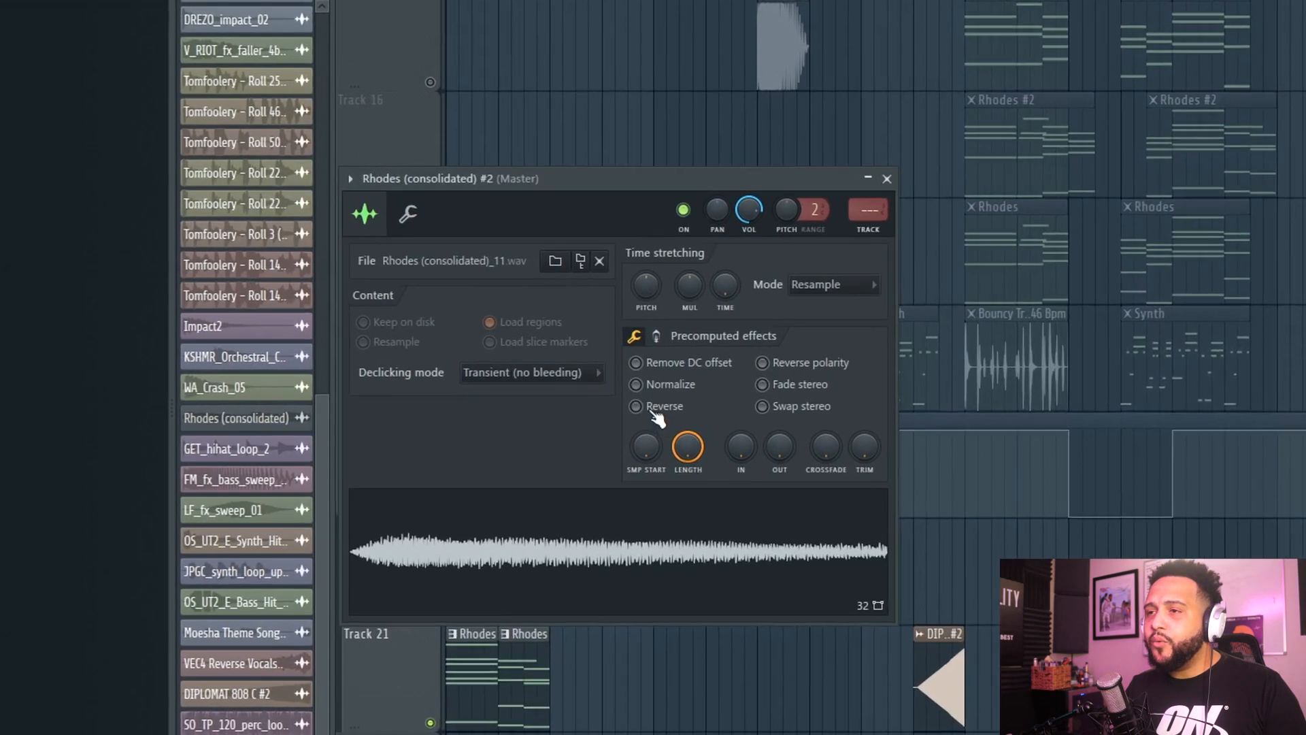
pyautogui.click(599, 394)
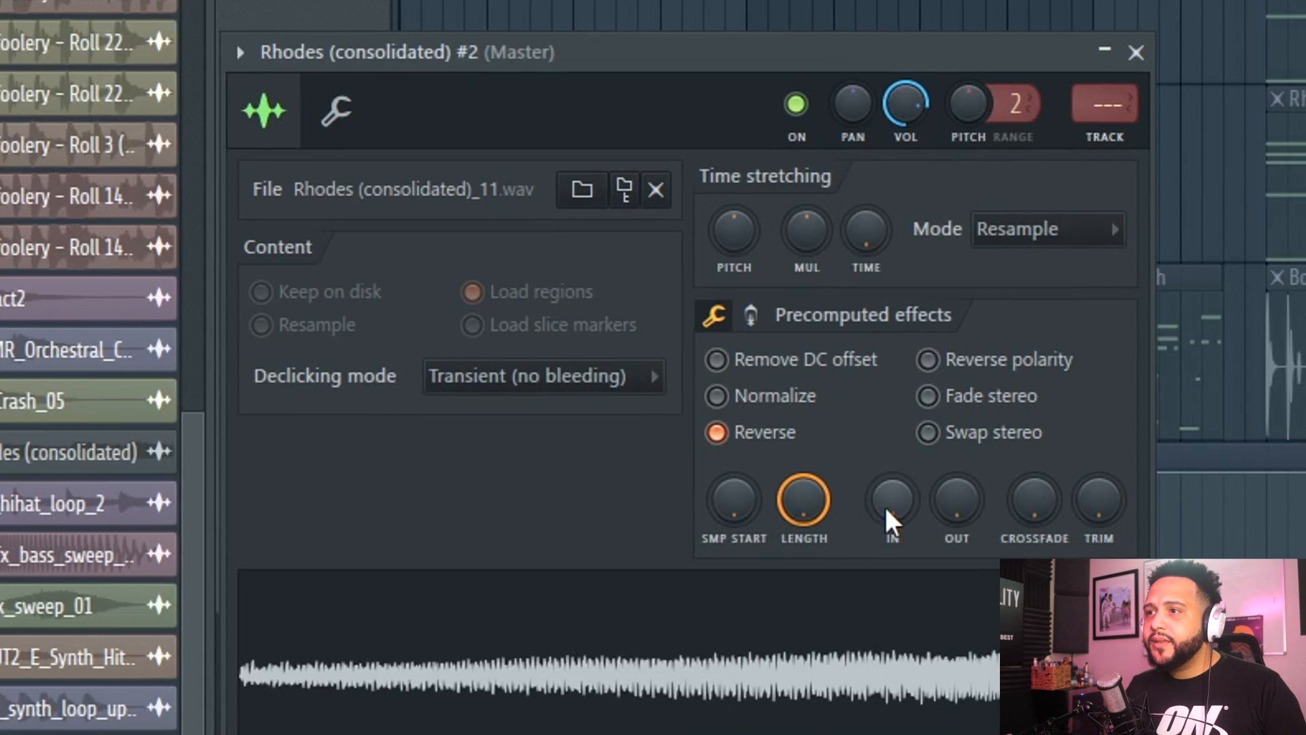
pyautogui.moveTo(786, 479); pyautogui.dragTo(786, 471)
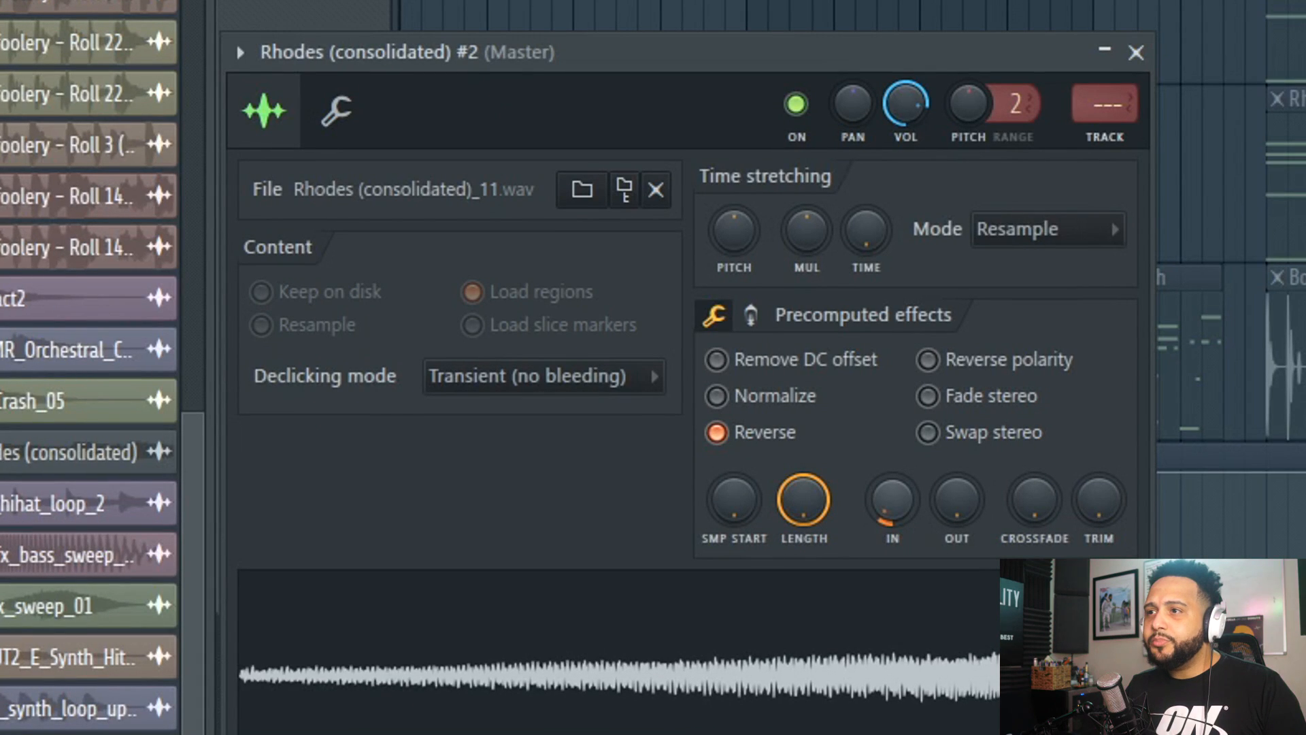
pyautogui.moveTo(892, 501); pyautogui.dragTo(892, 485)
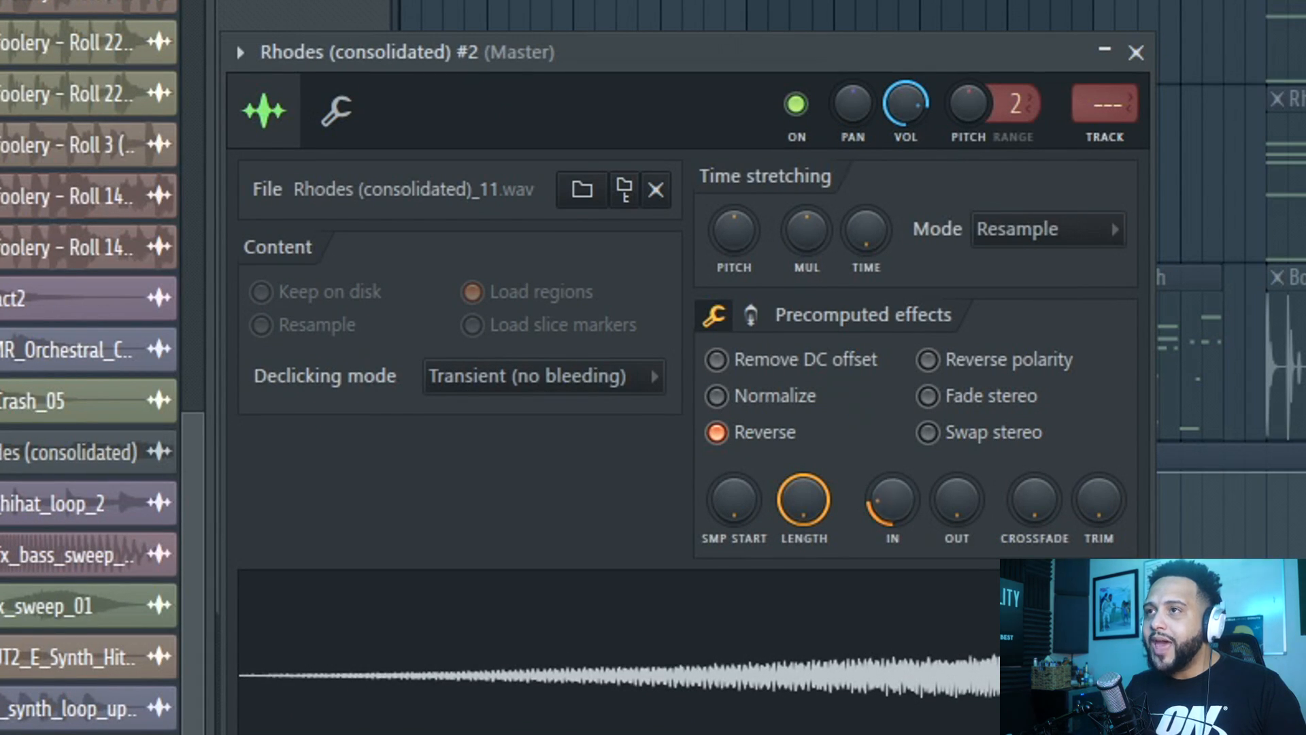
pyautogui.press('Escape')
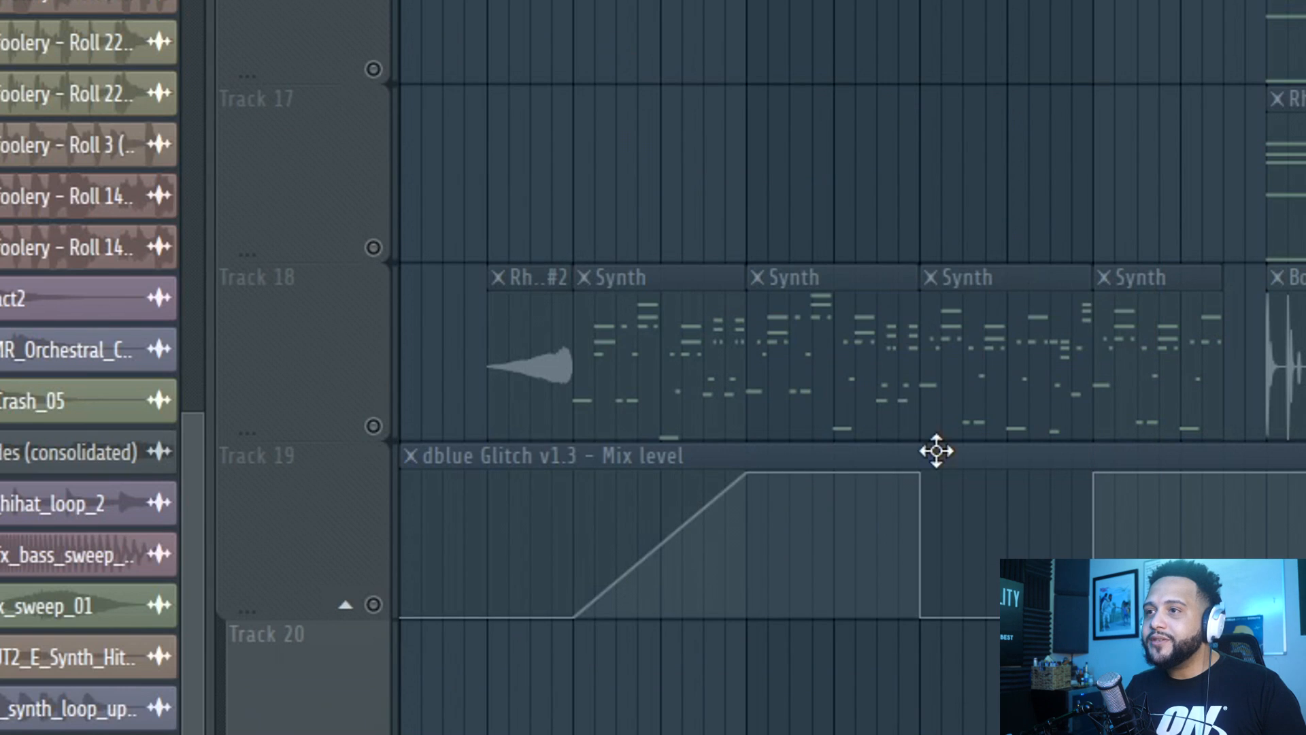
# - Re-enable all playlist tracks and set the Rhodes (consolidated) #2 clip's time-stretching mode to Stretch
pyautogui.rightClick(378, 427)
pyautogui.doubleClick(519, 309)
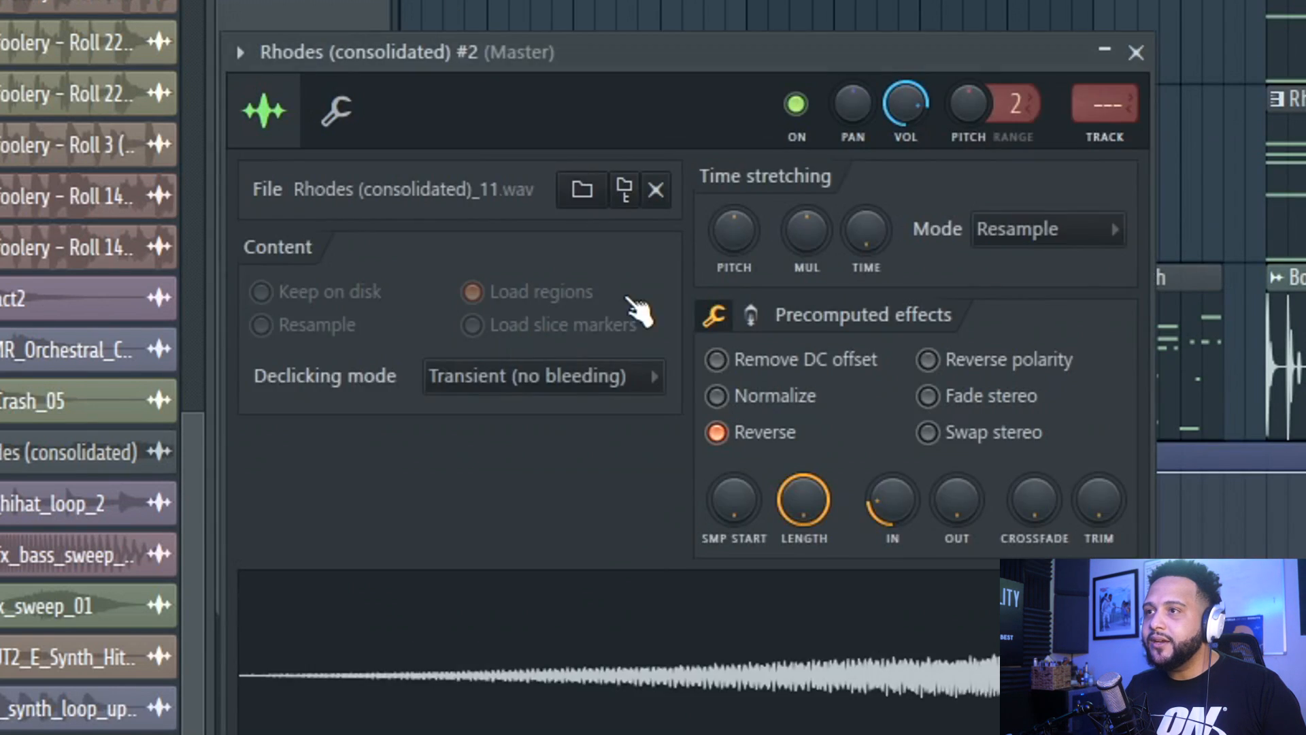
pyautogui.click(1062, 228)
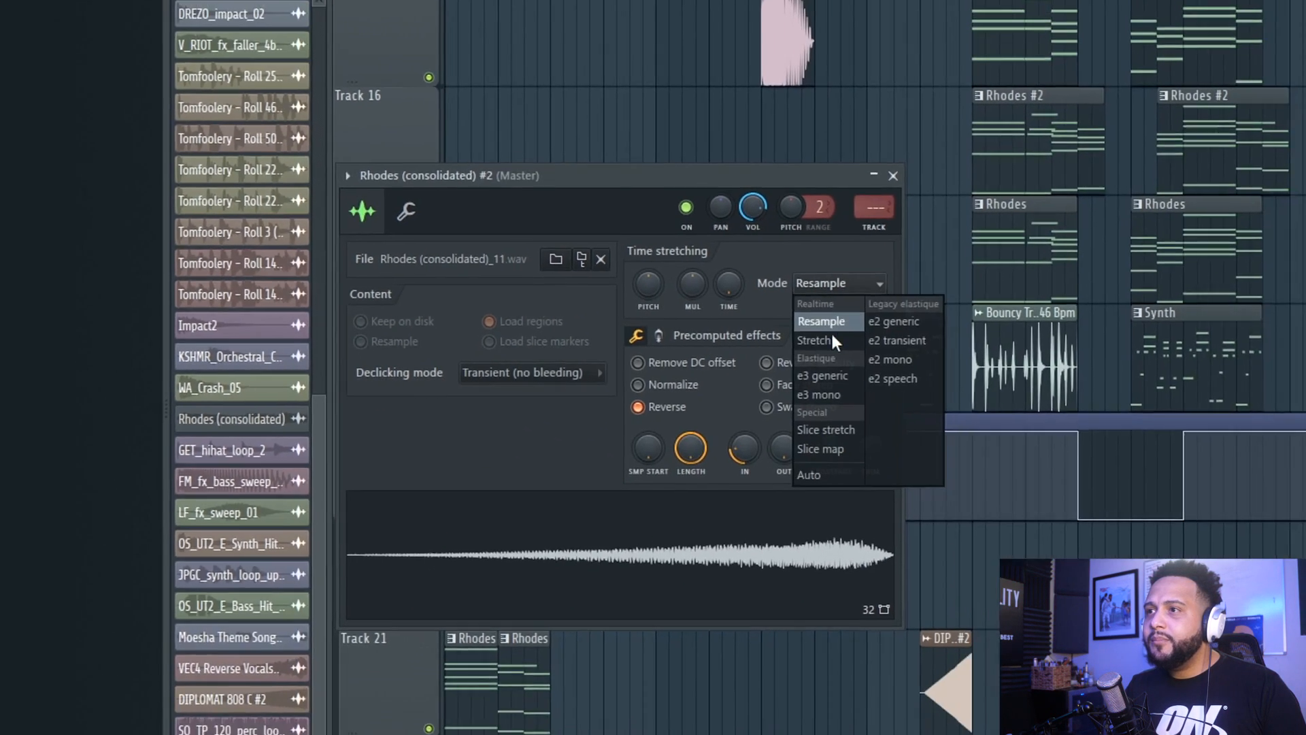
pyautogui.click(831, 340)
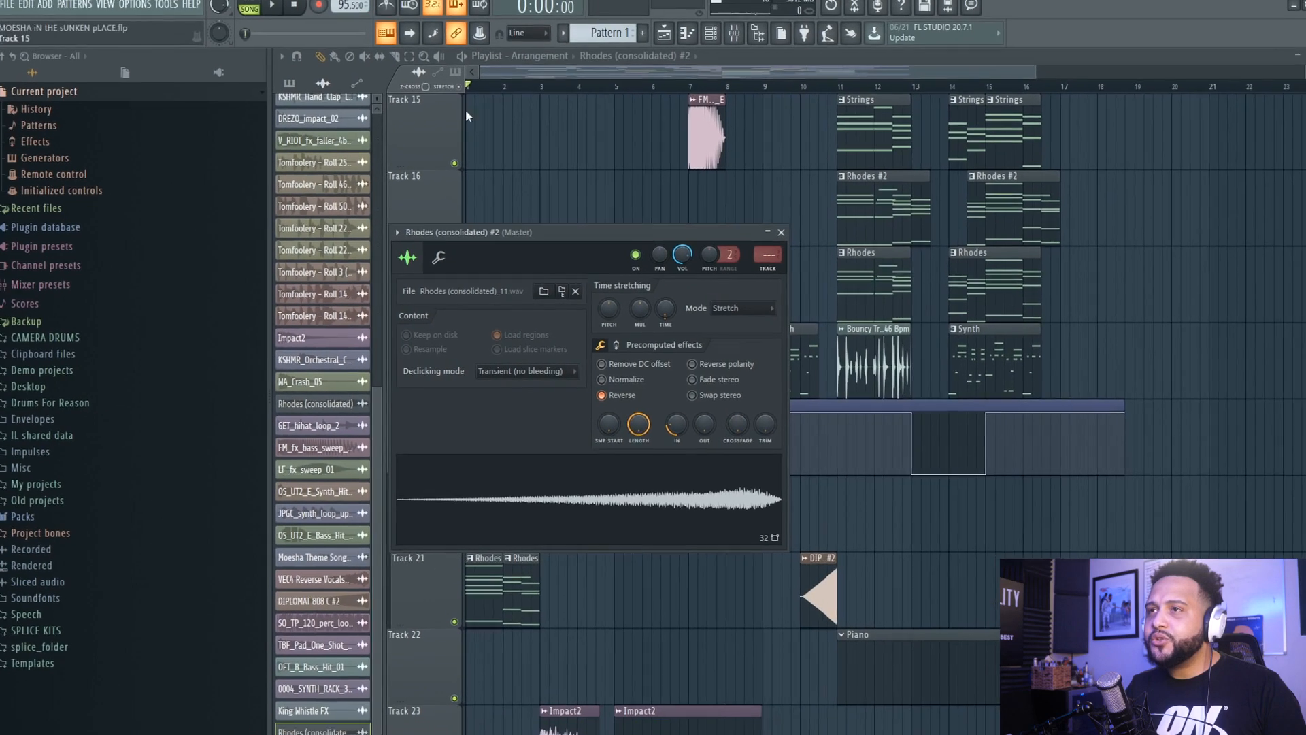
pyautogui.press('Escape')
# - Play the intro with the reversed Rhodes clip and raise that clip's volume multiplier to 137%
pyautogui.press('space')
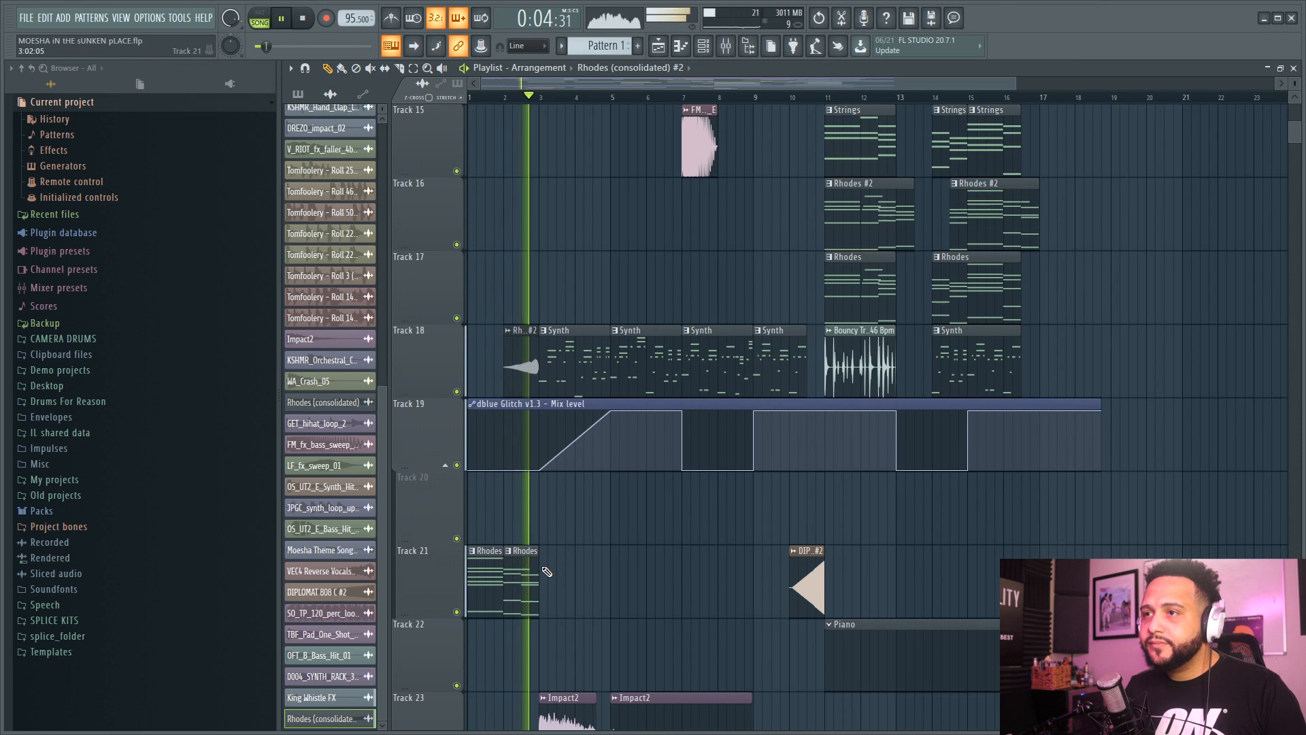
pyautogui.press('space')
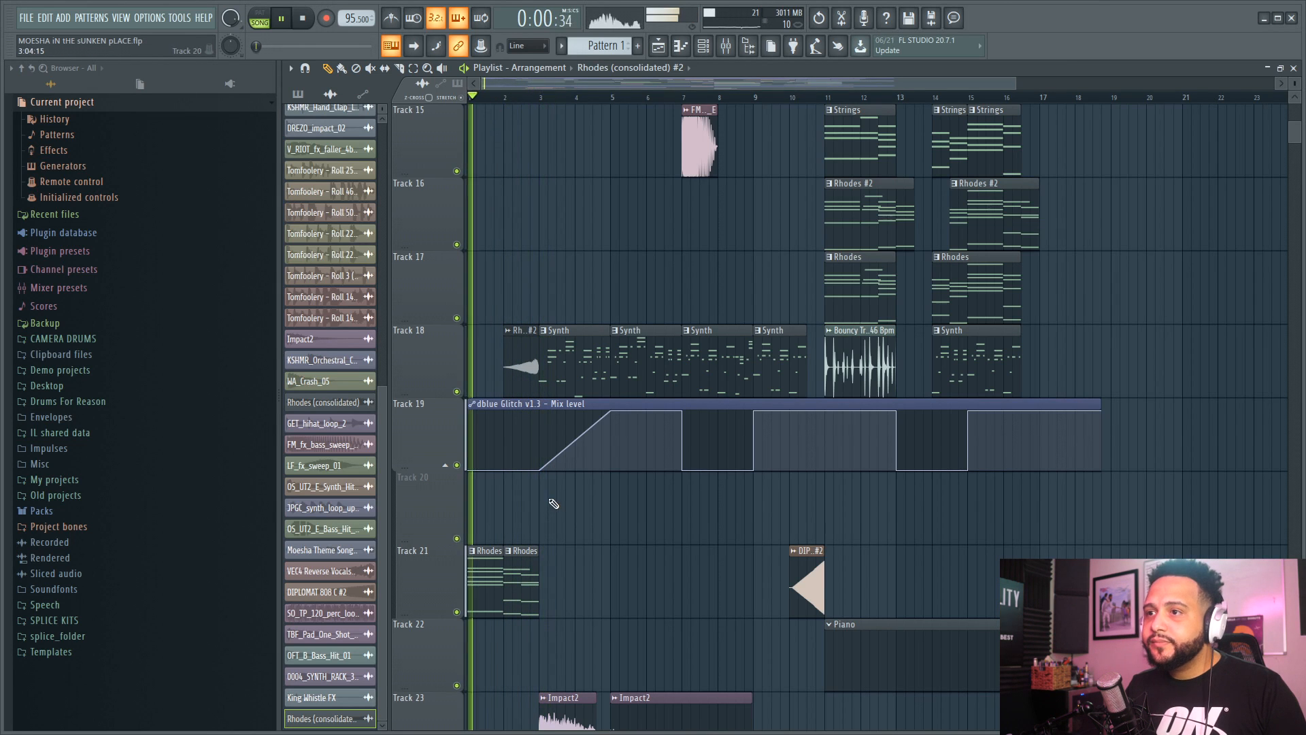
pyautogui.doubleClick(521, 344)
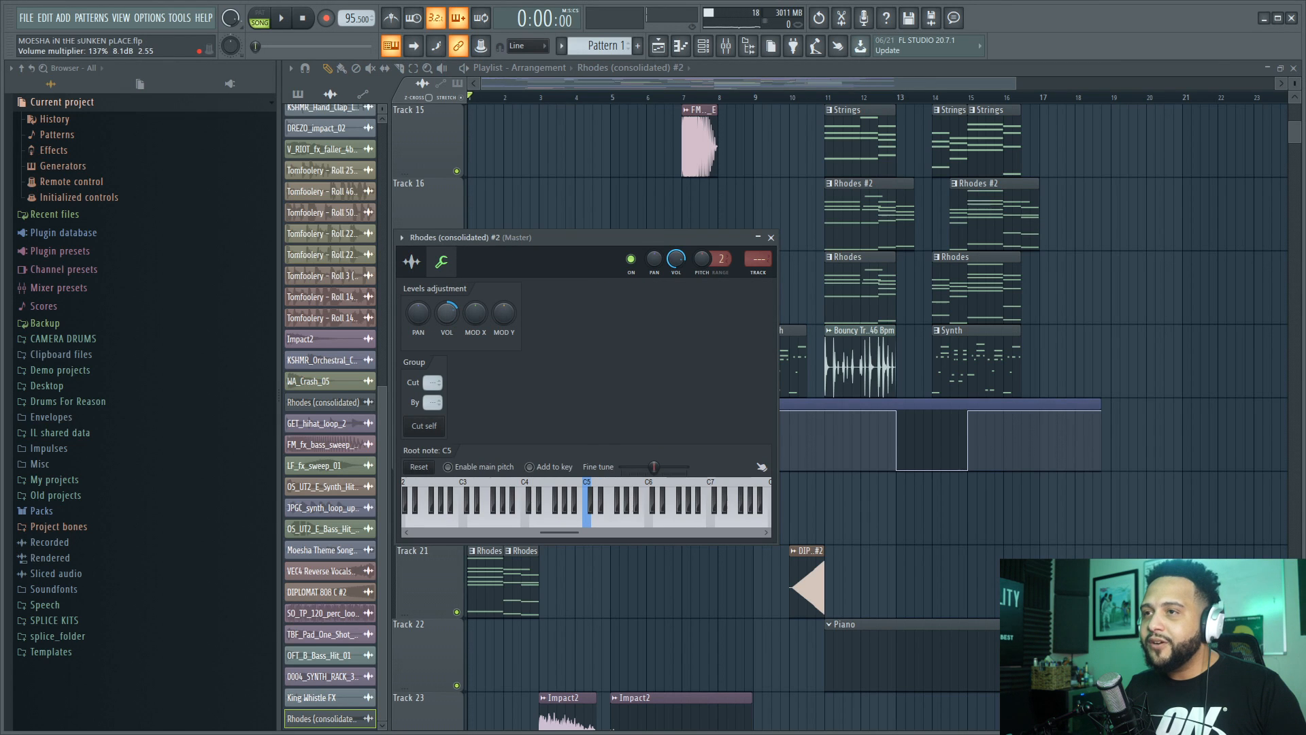
pyautogui.press('Escape')
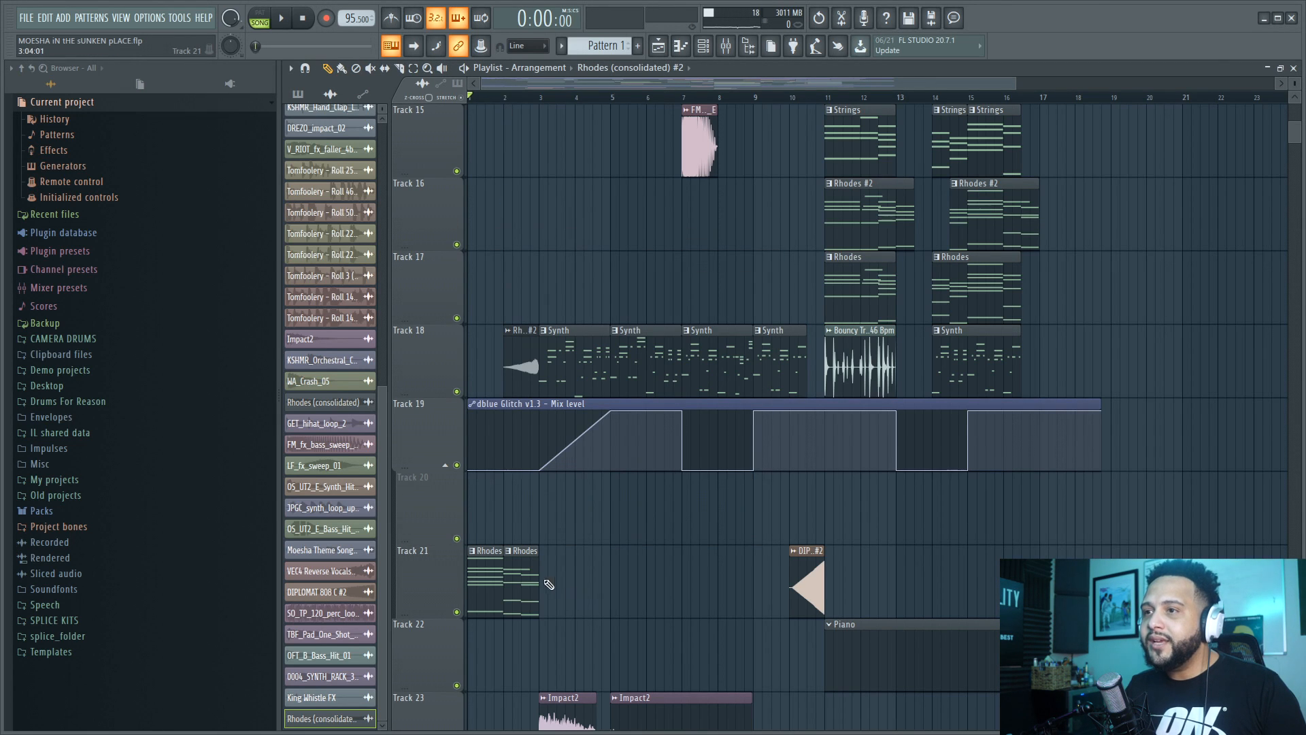
# - Try the intro with the second Rhodes piece on Track 21 deleted, and undo the deletion
pyautogui.rightClick(509, 582)
pyautogui.press('space')
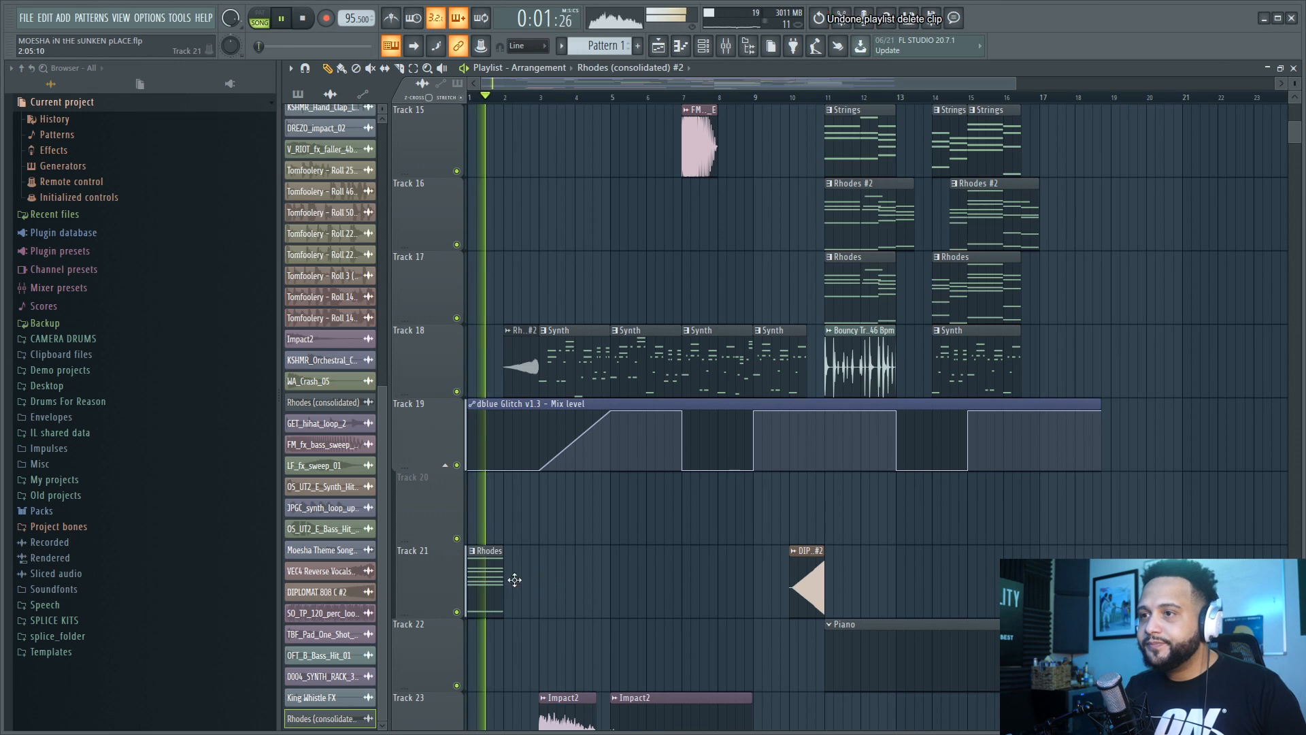
pyautogui.hotkey('ctrl', 'z')
# - Shorten the second Rhodes piece on Track 21 to about half a bar and play the intro
pyautogui.moveTo(536, 574); pyautogui.dragTo(518, 574)
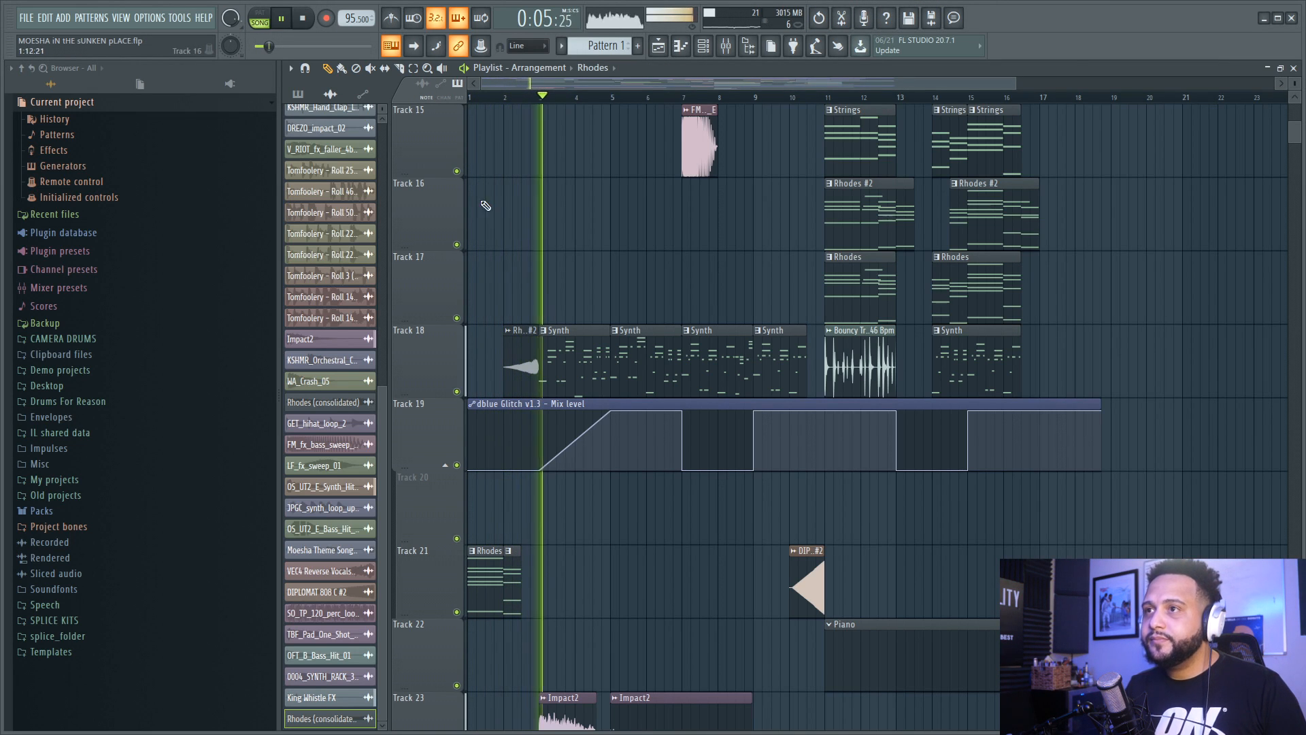
pyautogui.press('space')
pyautogui.press('space')
# - Delete the shortened Rhodes piece at bar 2 on Track 21 and stop the playback
pyautogui.rightClick(511, 565)
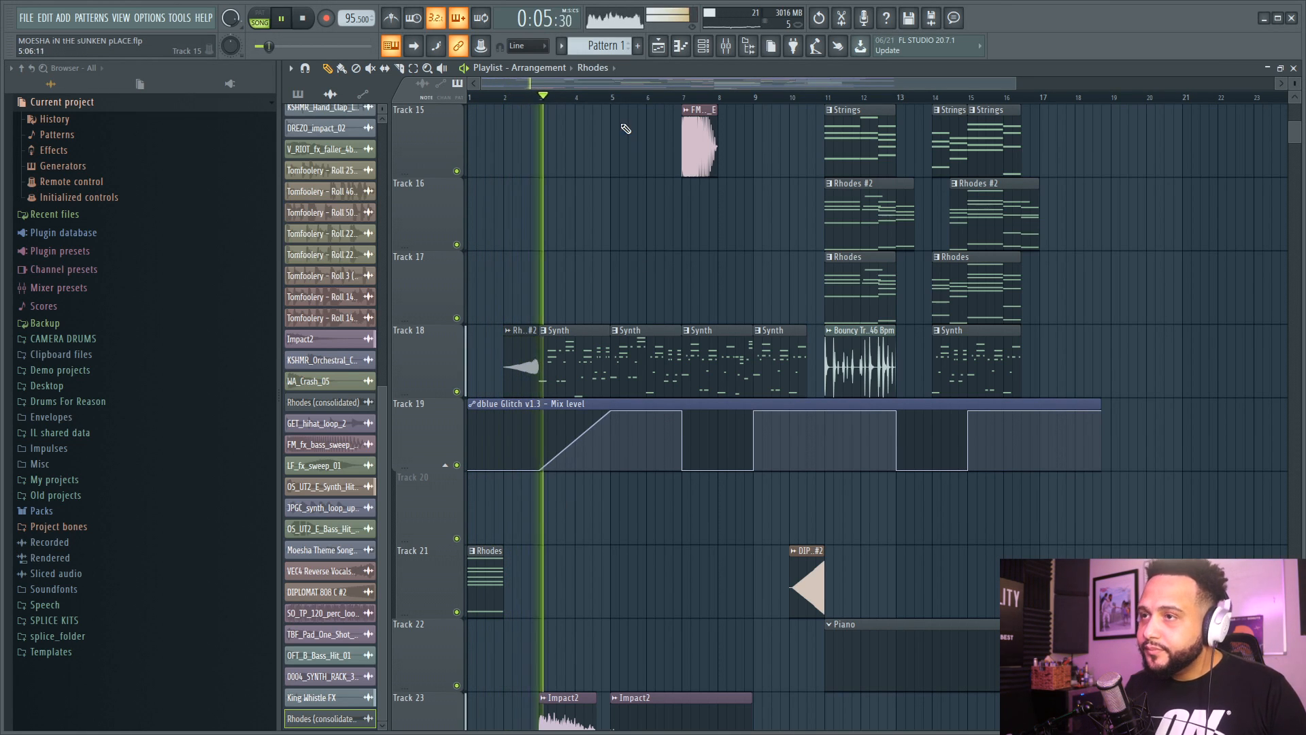
pyautogui.press('space')
# - Move the Rhodes (consolidated) #2 clip up to Track 17, stretch its end slightly past bar 3, and play the intro
pyautogui.moveTo(1015, 84); pyautogui.dragTo(574, 111)
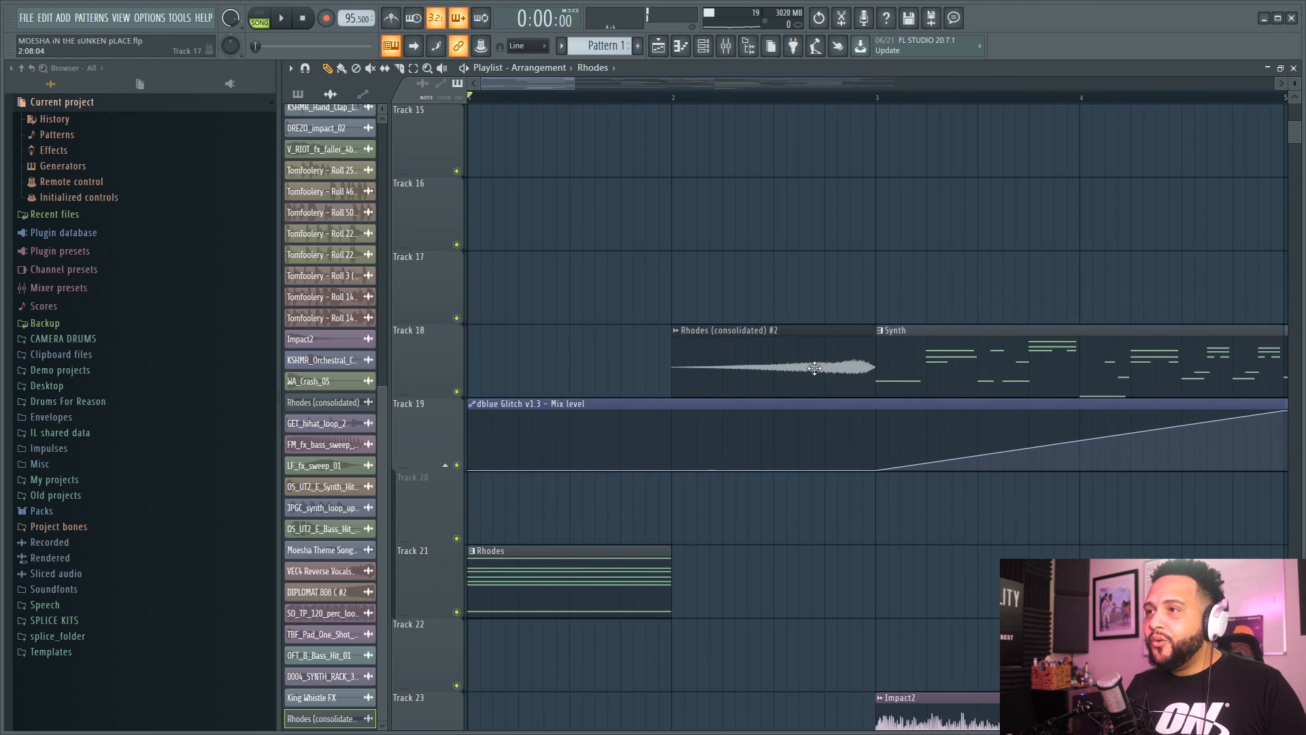
pyautogui.moveTo(823, 349); pyautogui.dragTo(825, 277)
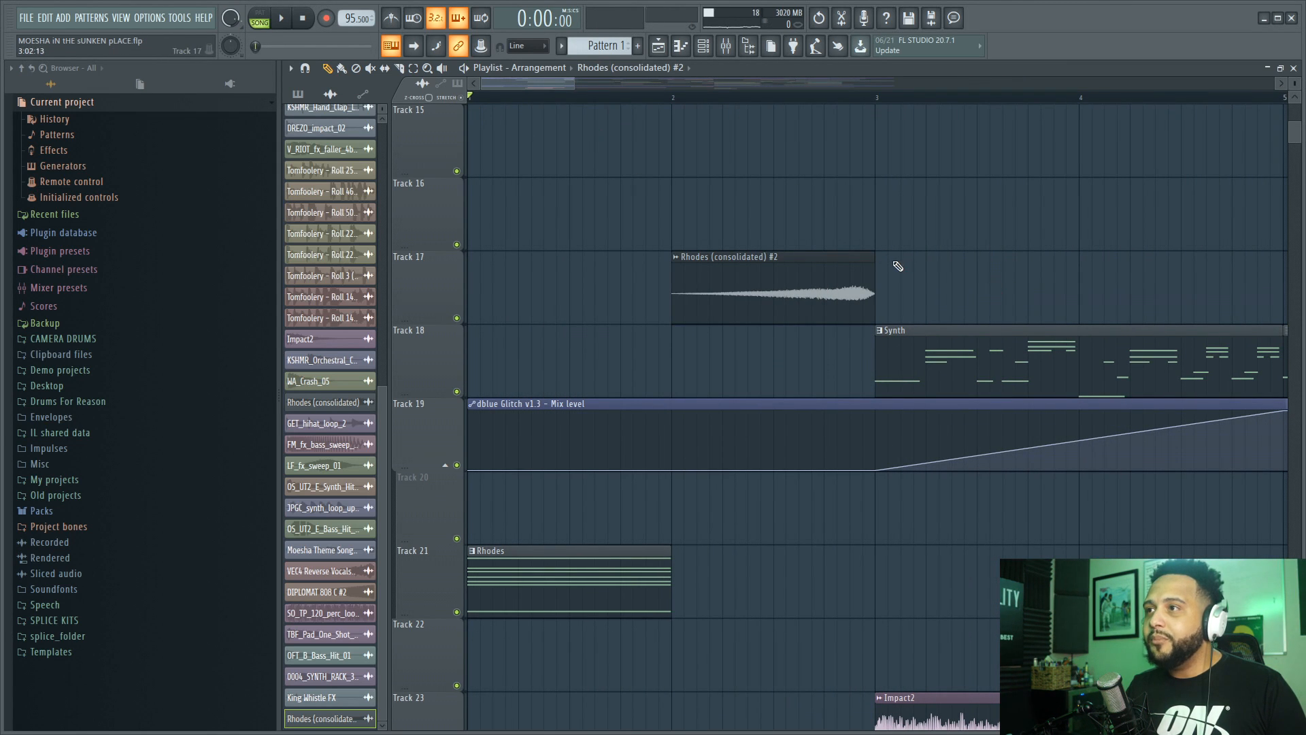
pyautogui.doubleClick(851, 268)
pyautogui.press('Escape')
pyautogui.moveTo(874, 277); pyautogui.dragTo(883, 275)
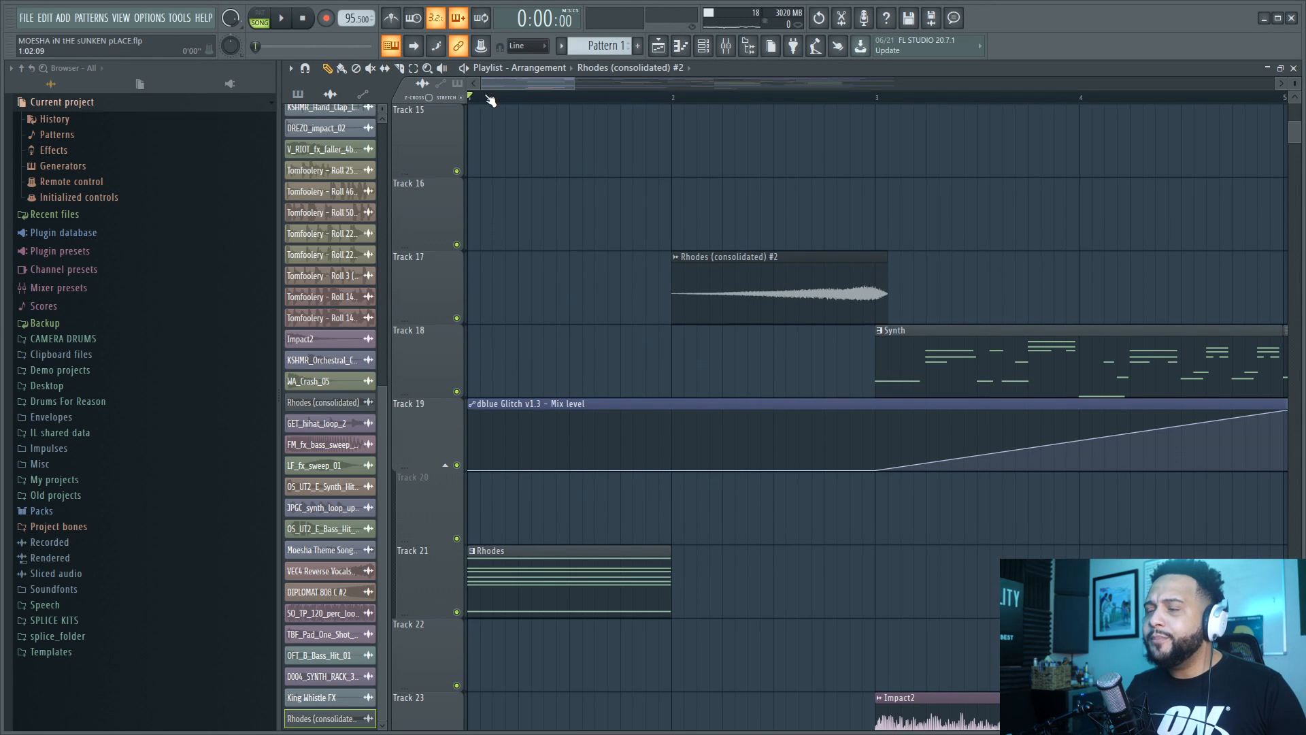
pyautogui.press('space')
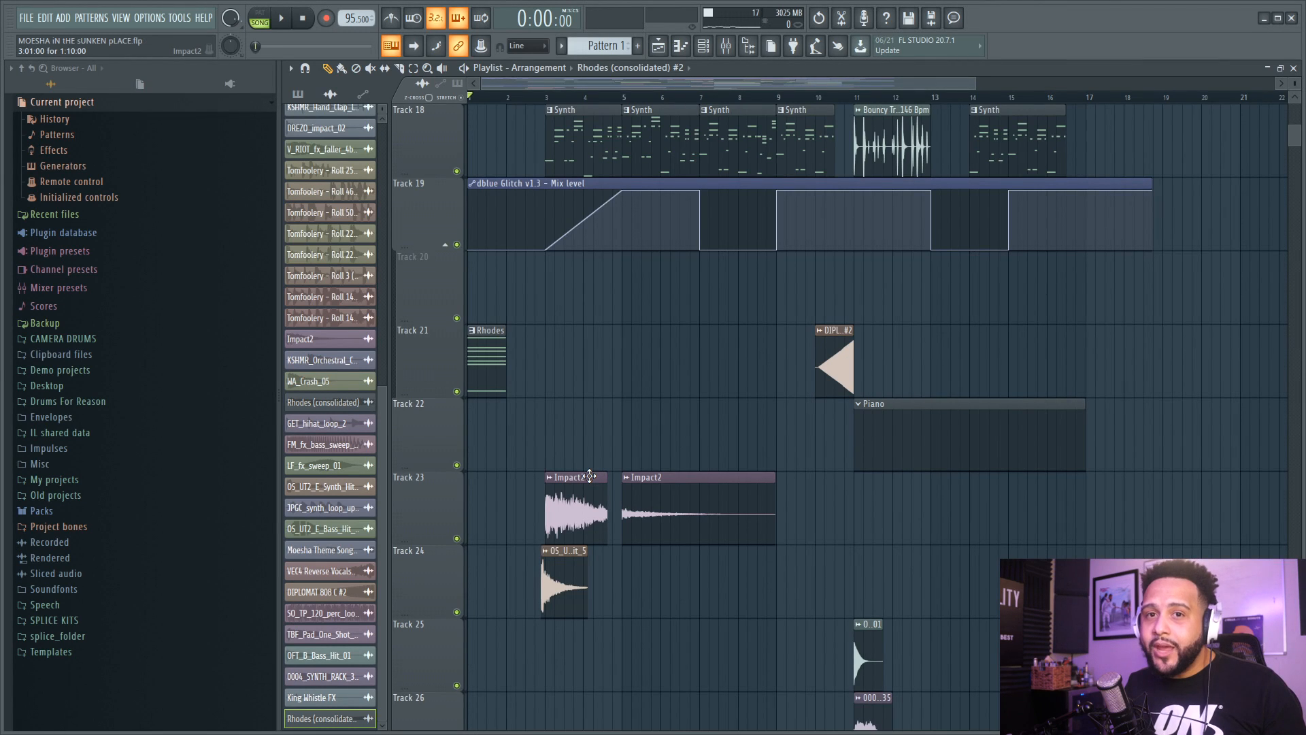
pyautogui.scroll(2, 589, 481)
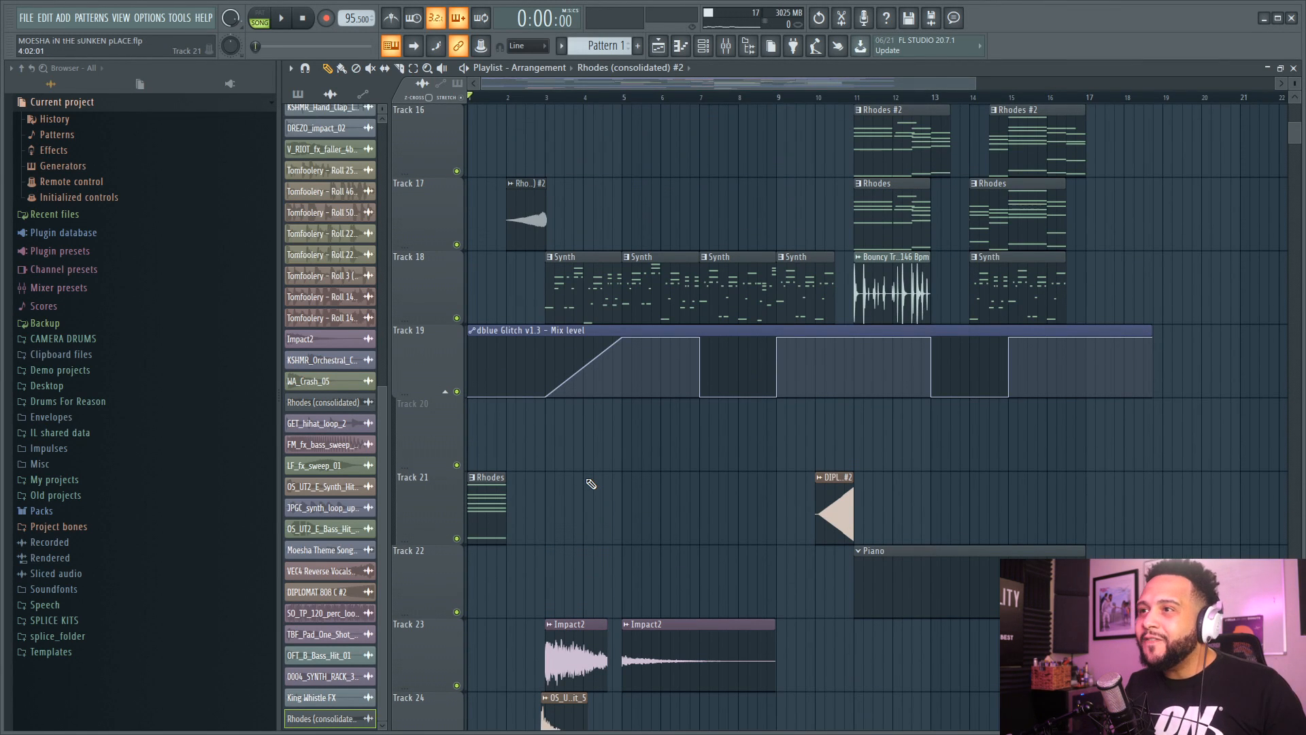
pyautogui.scroll(-1, 617, 538)
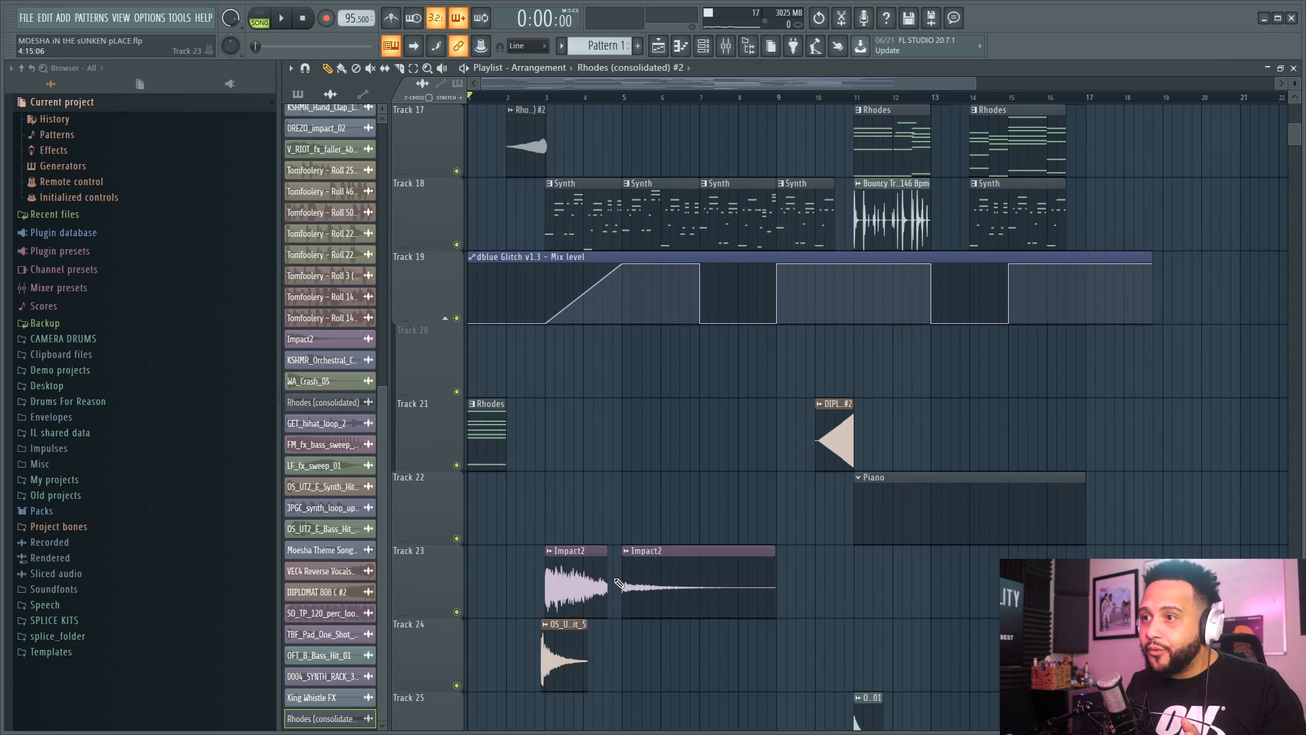